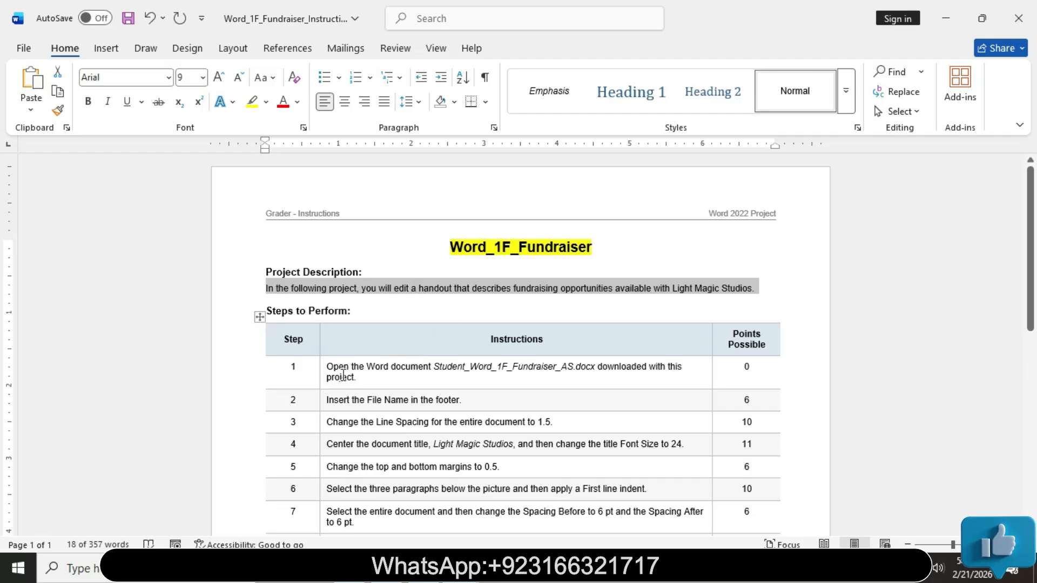
Format the step 1 instruction in the table as 11 pt bold text with turquoise highlighting
click(325, 372)
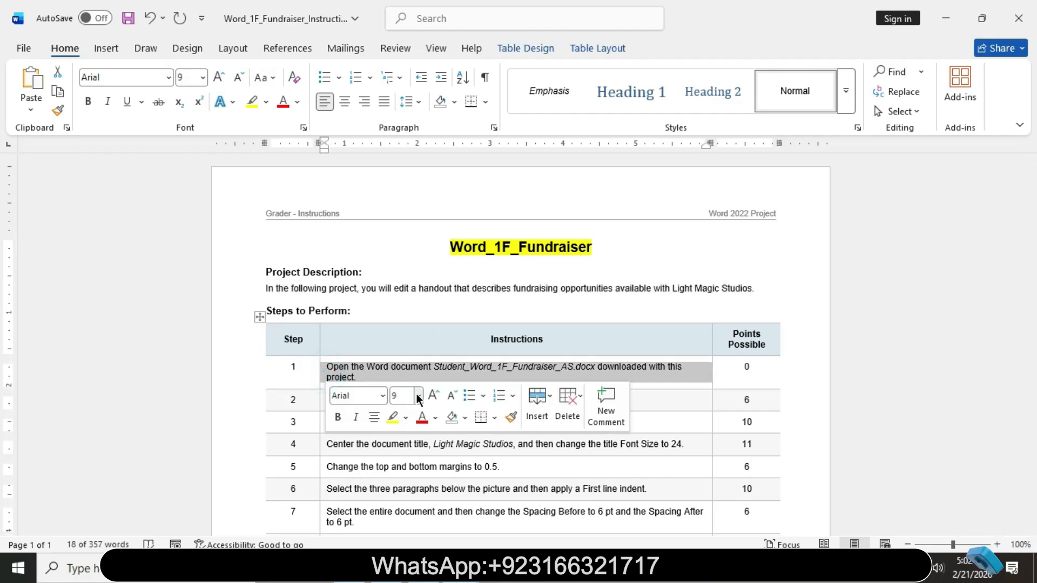
click(418, 398)
click(400, 167)
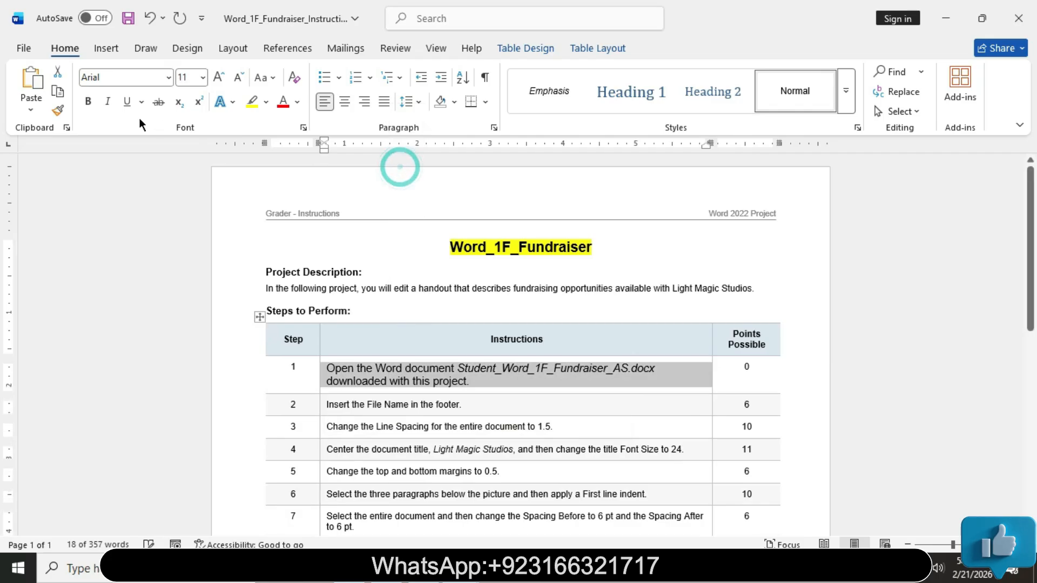
click(87, 101)
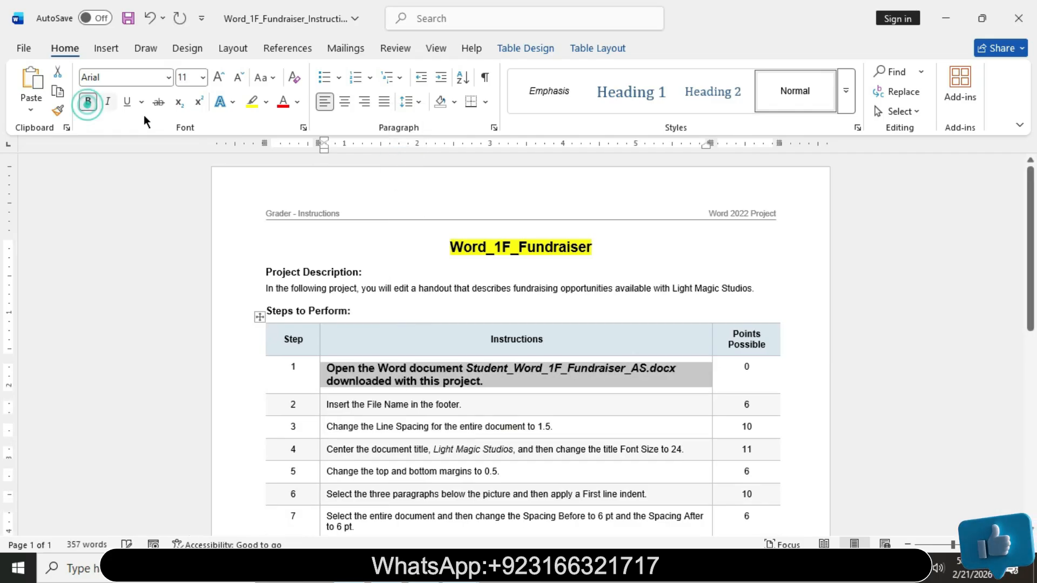
click(265, 101)
click(294, 150)
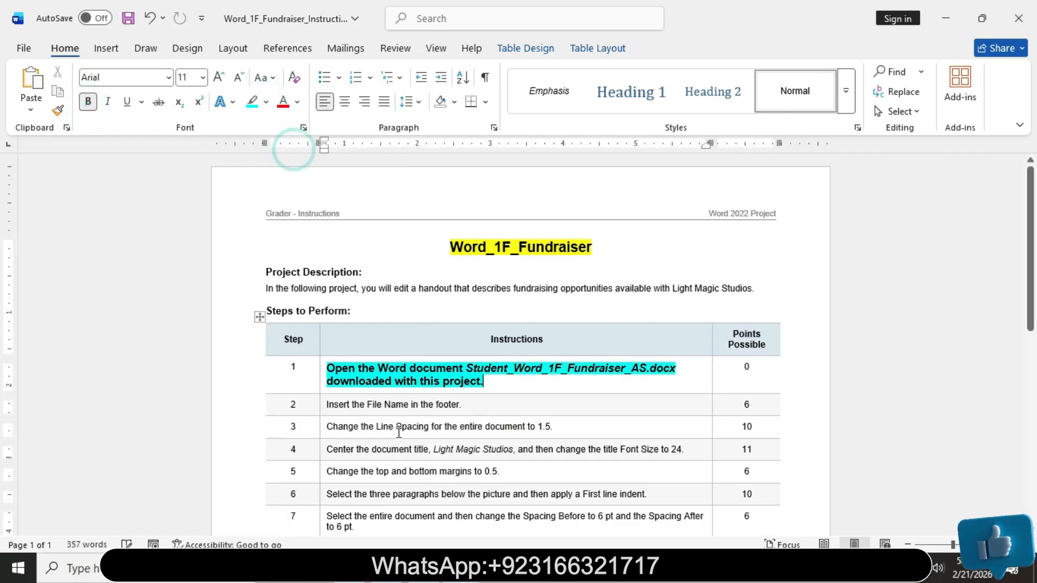
Read the step 1 instruction, switch to the Word_1F_Fundraiser_AS student document and look over its contents
drag(327, 369, 482, 383)
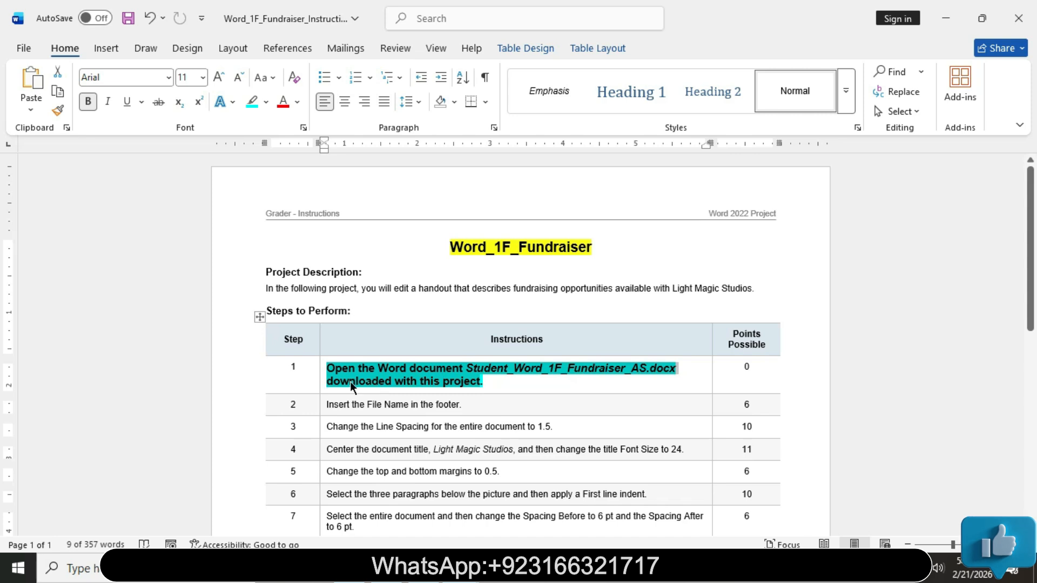
click(491, 385)
drag(380, 365, 597, 365)
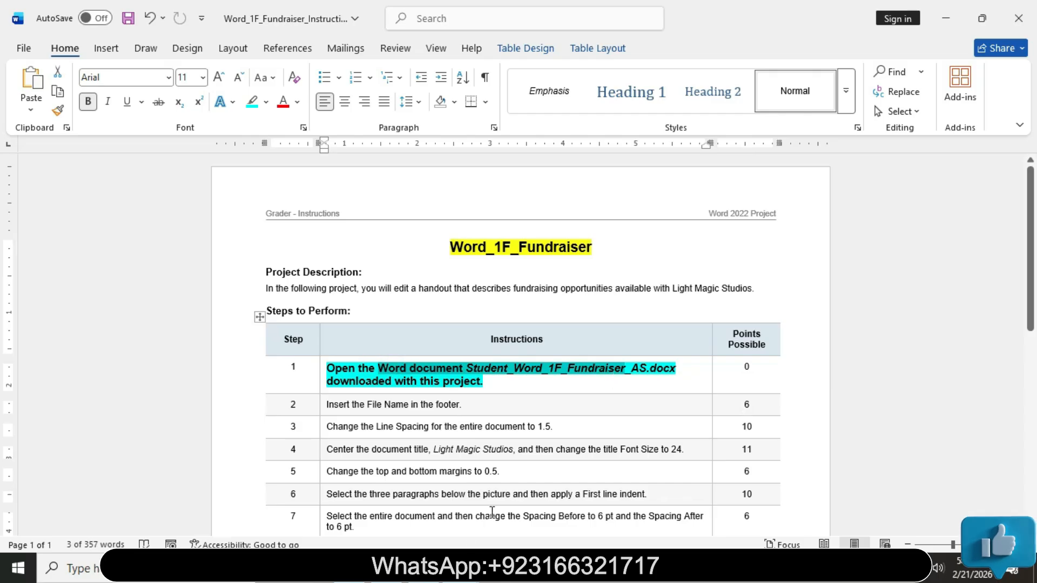
mouse_move(475, 569)
click(550, 527)
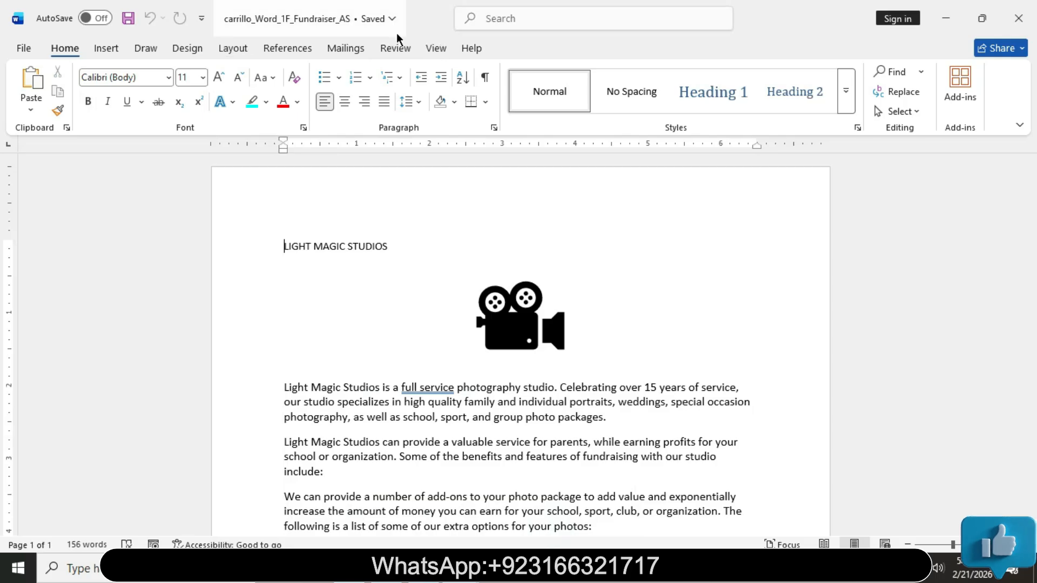
drag(1030, 232, 1029, 177)
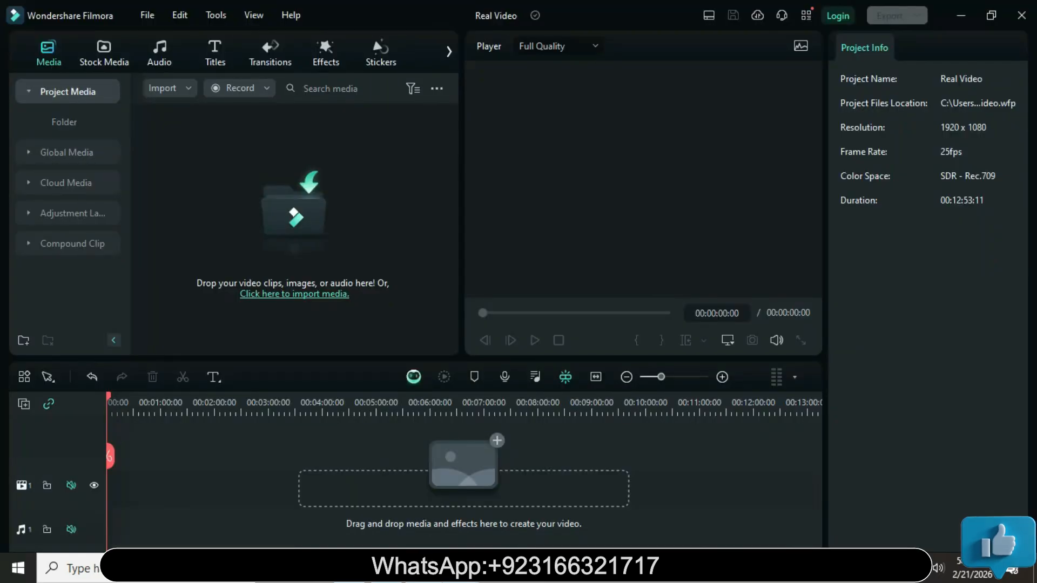
Return to the instructions document and set the step 1 instruction to 9 pt, non-bold text with light gray highlighting
click(432, 520)
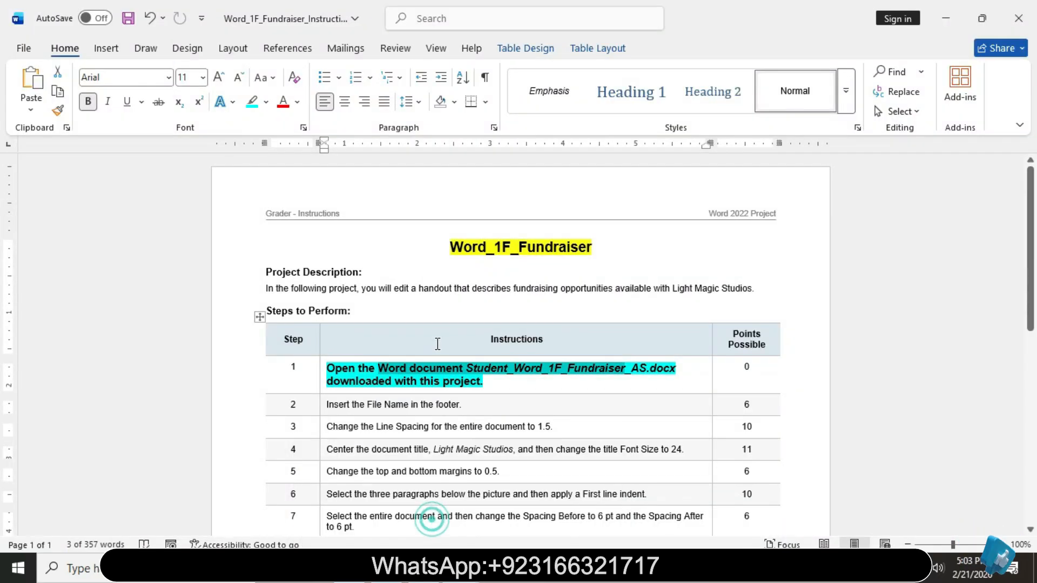
click(322, 376)
click(419, 398)
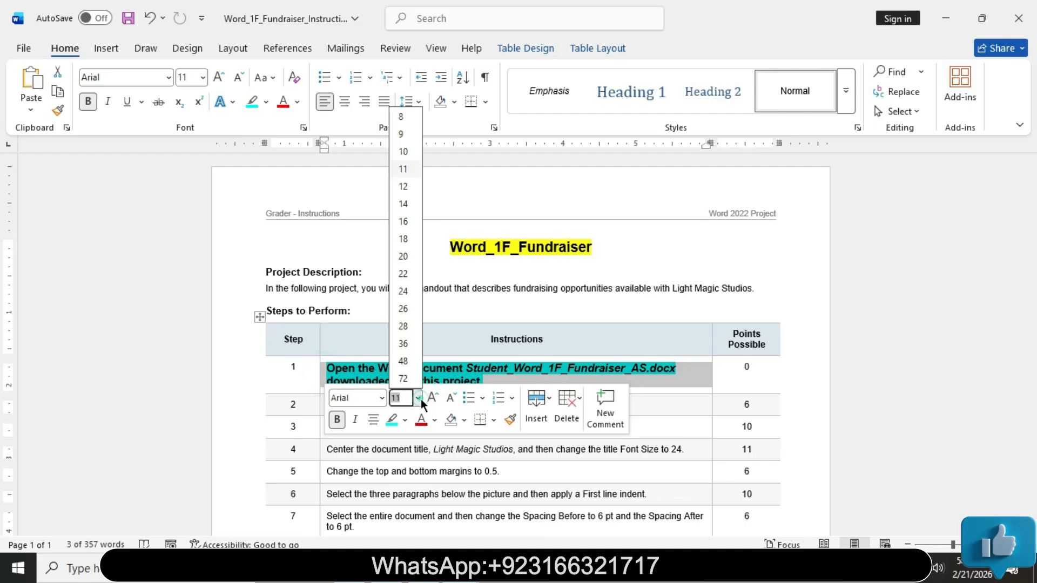
click(405, 138)
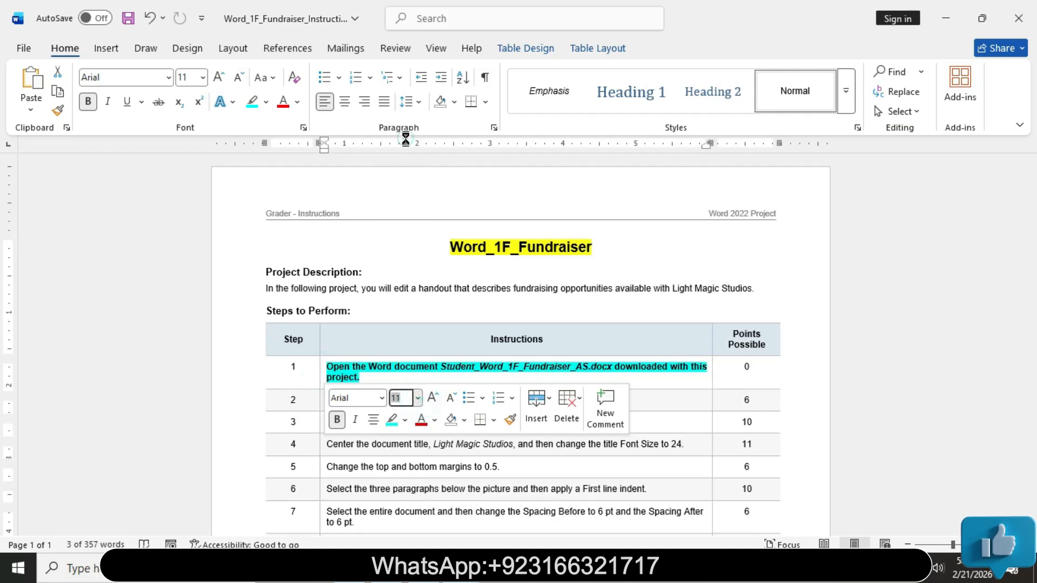
click(88, 101)
click(265, 102)
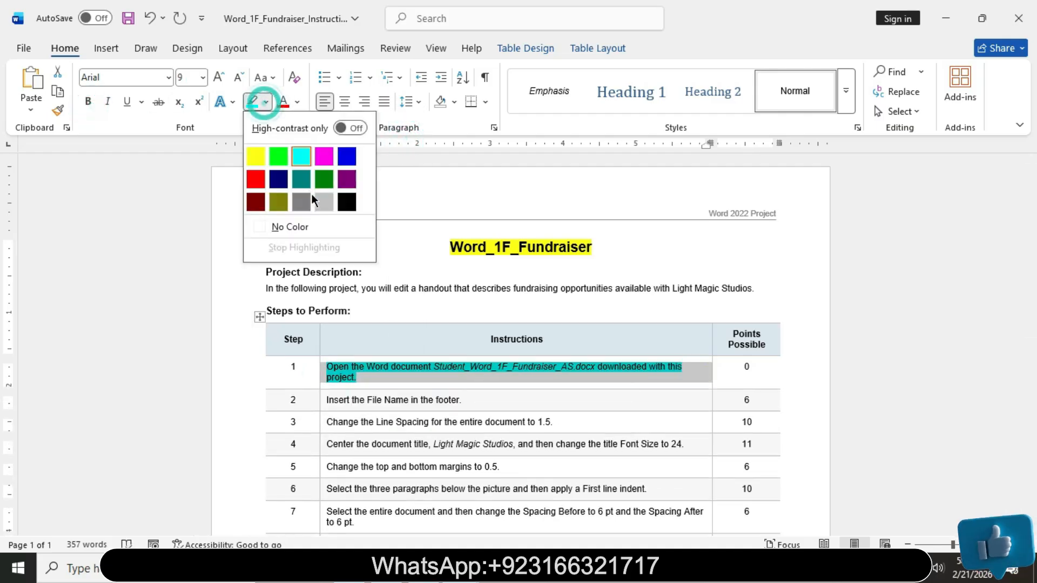
click(322, 203)
Format the step 2 instruction about the footer file name as 11 pt bold text with turquoise highlighting
click(323, 405)
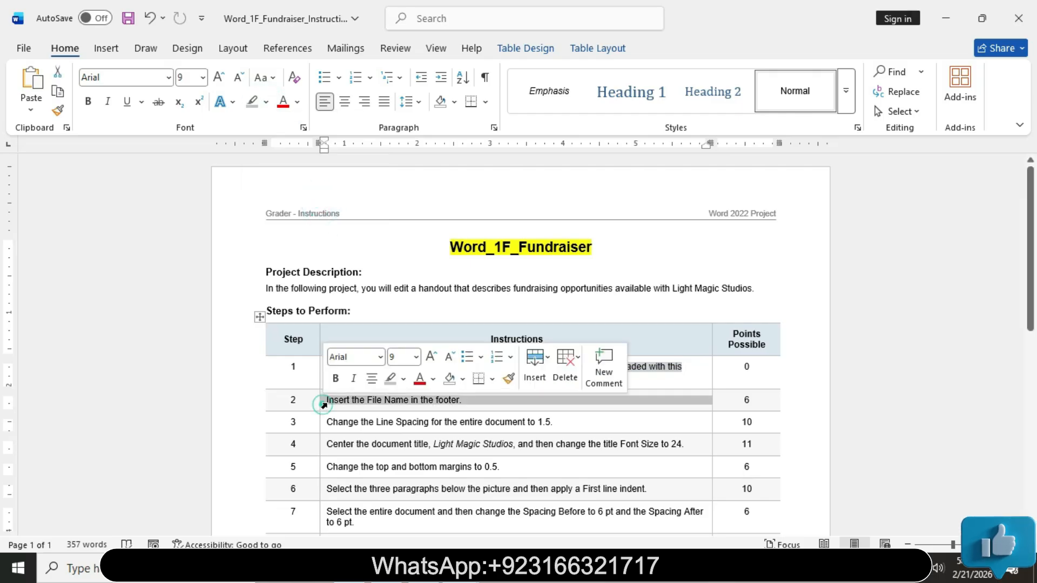
click(411, 357)
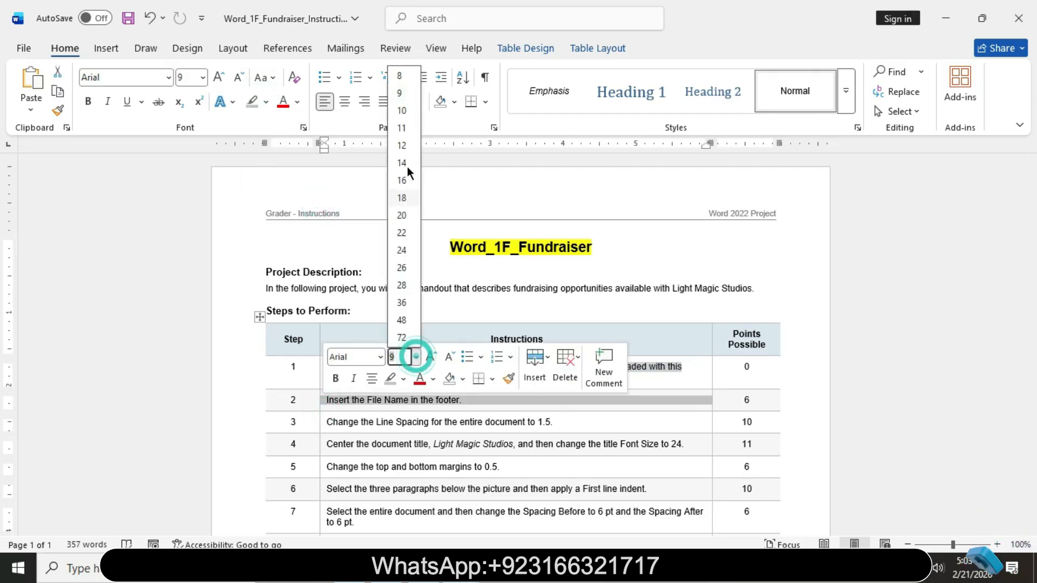
click(404, 124)
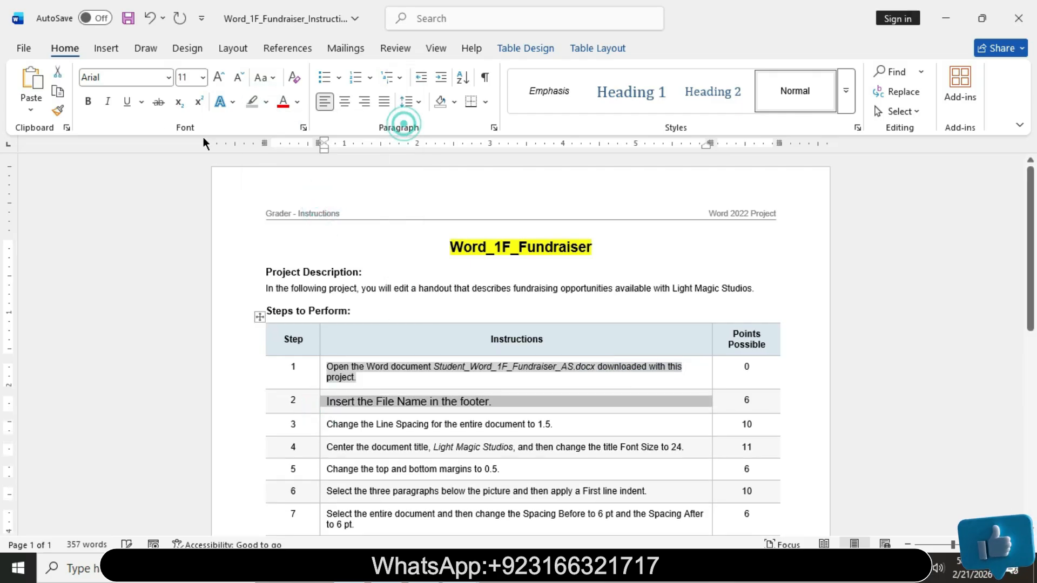
click(81, 102)
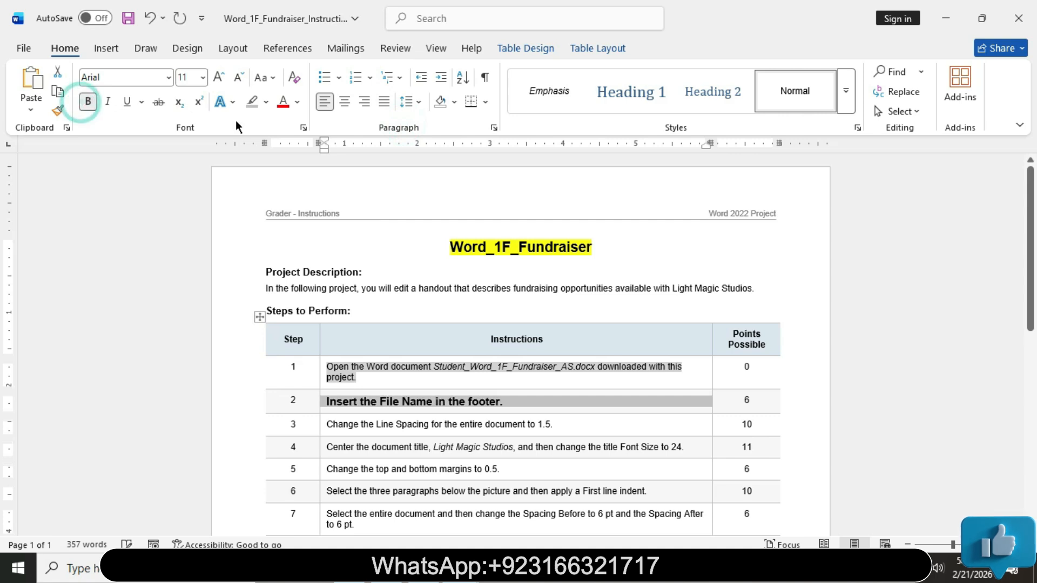
click(264, 108)
click(292, 158)
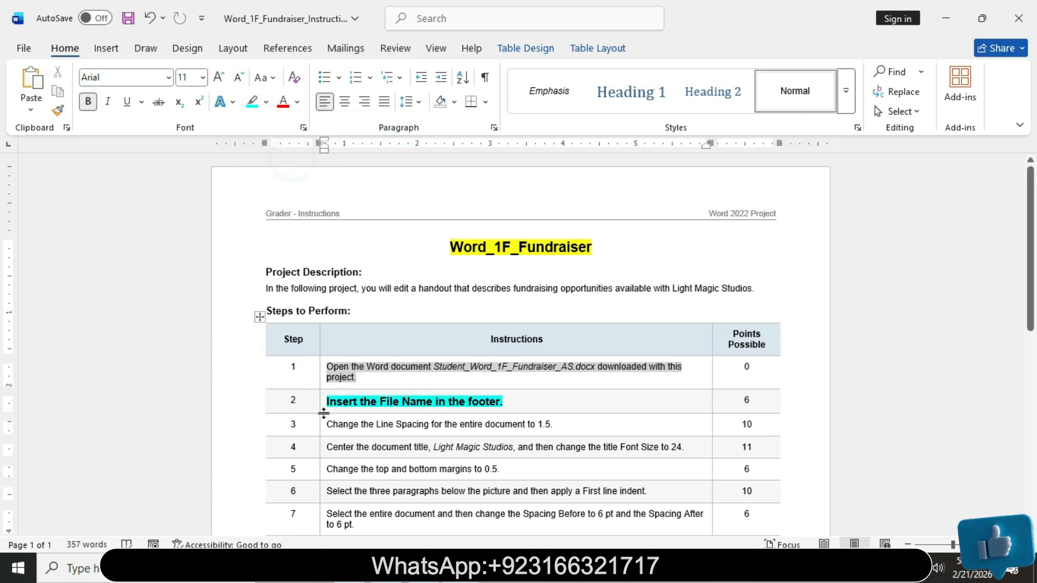
drag(329, 400, 504, 401)
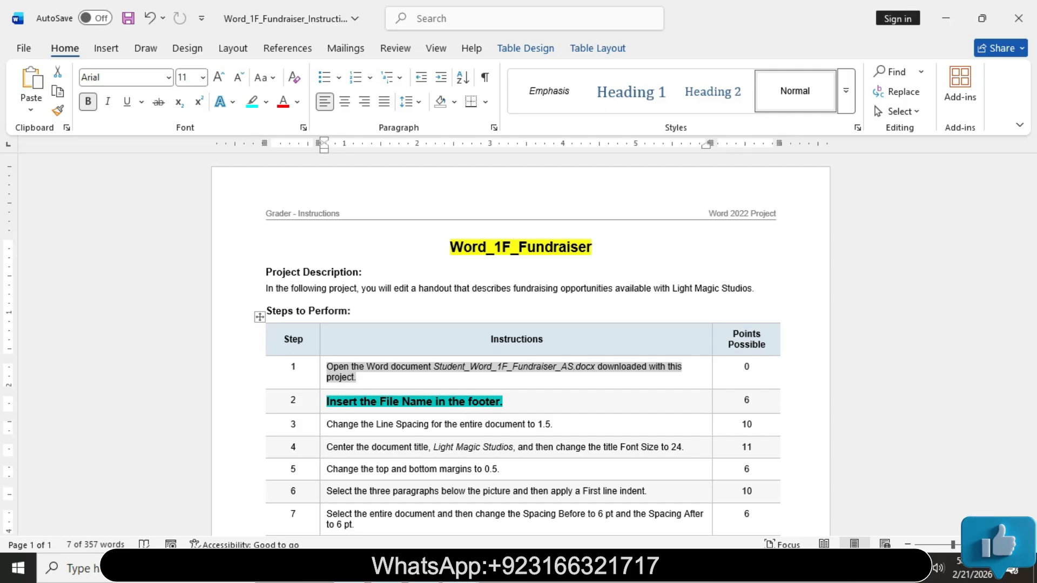
Switch to the Word_1F_Fundraiser_AS student document, insert the File Name field in the footer and close the footer
click(538, 511)
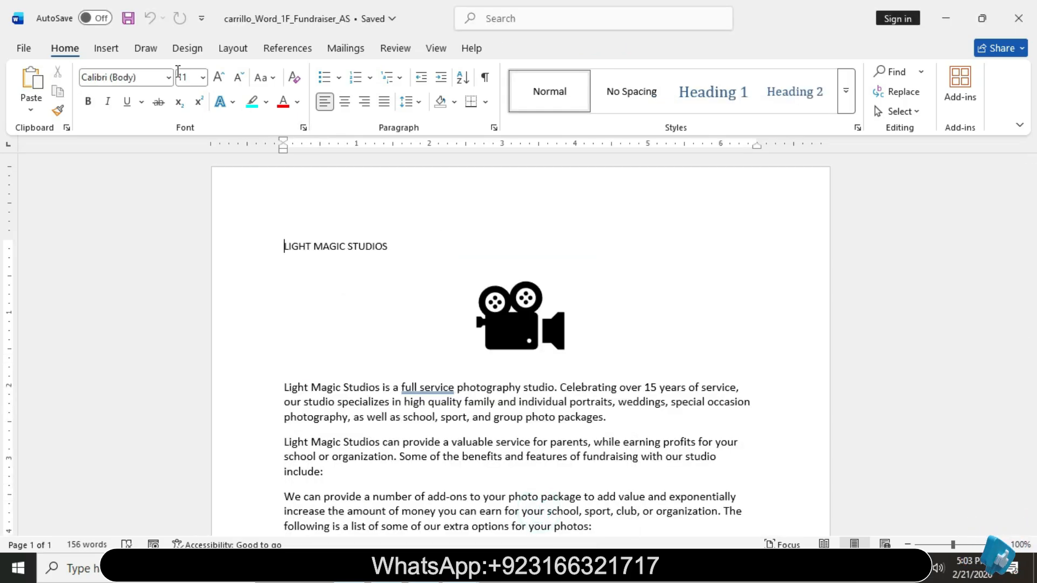
click(107, 50)
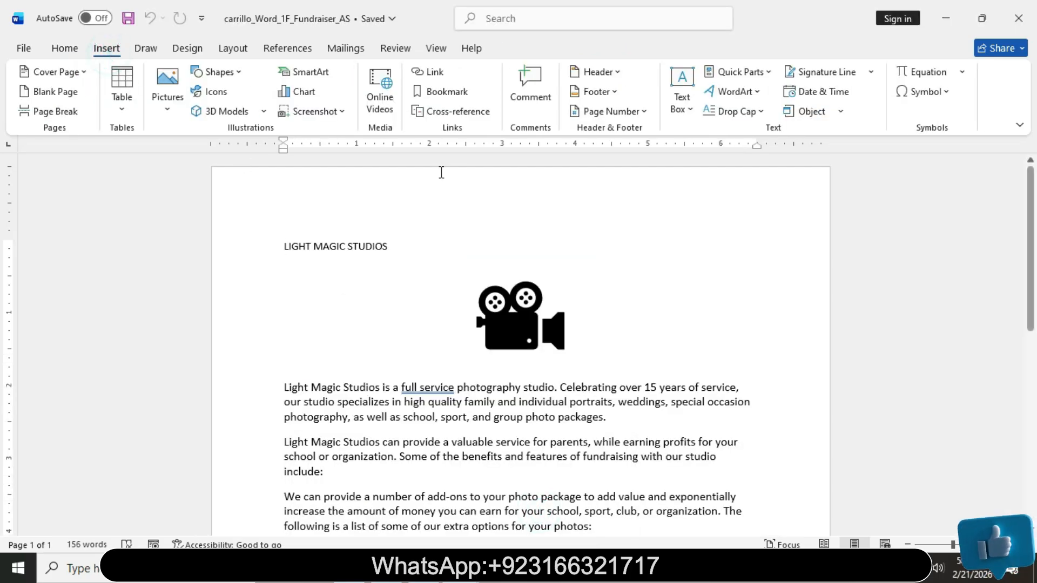
click(611, 93)
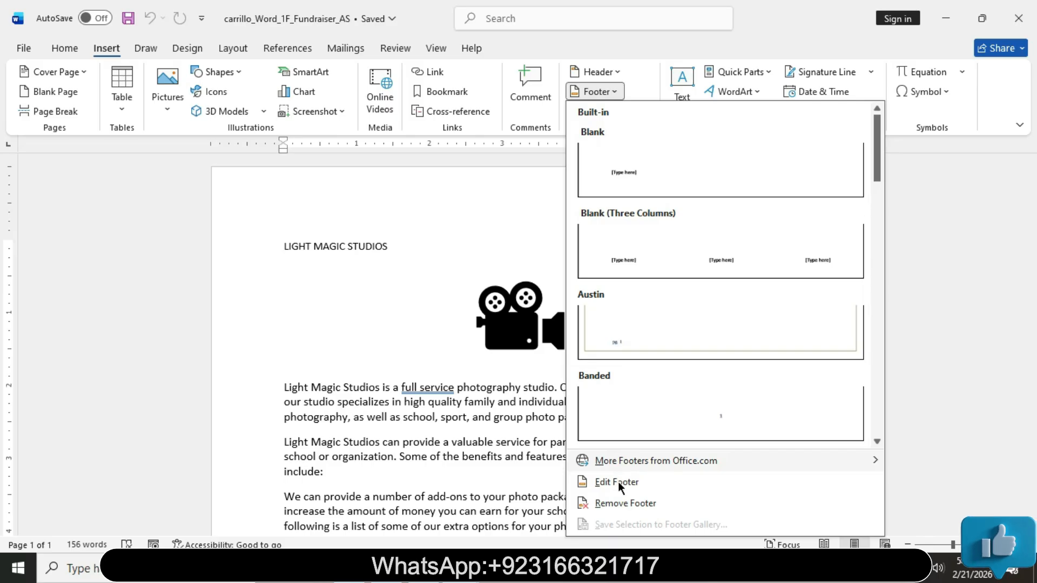
click(612, 482)
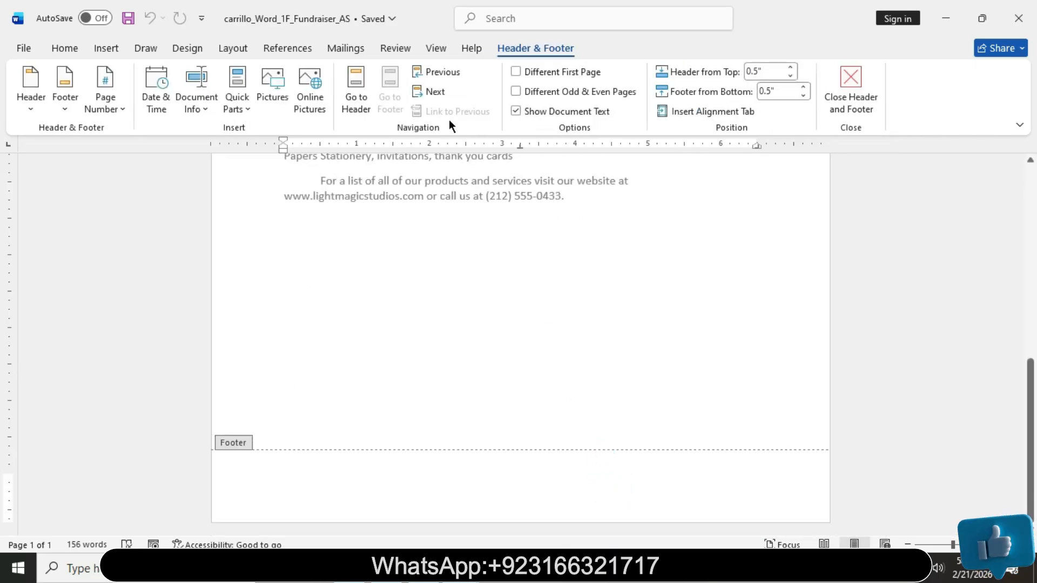
click(205, 106)
click(239, 159)
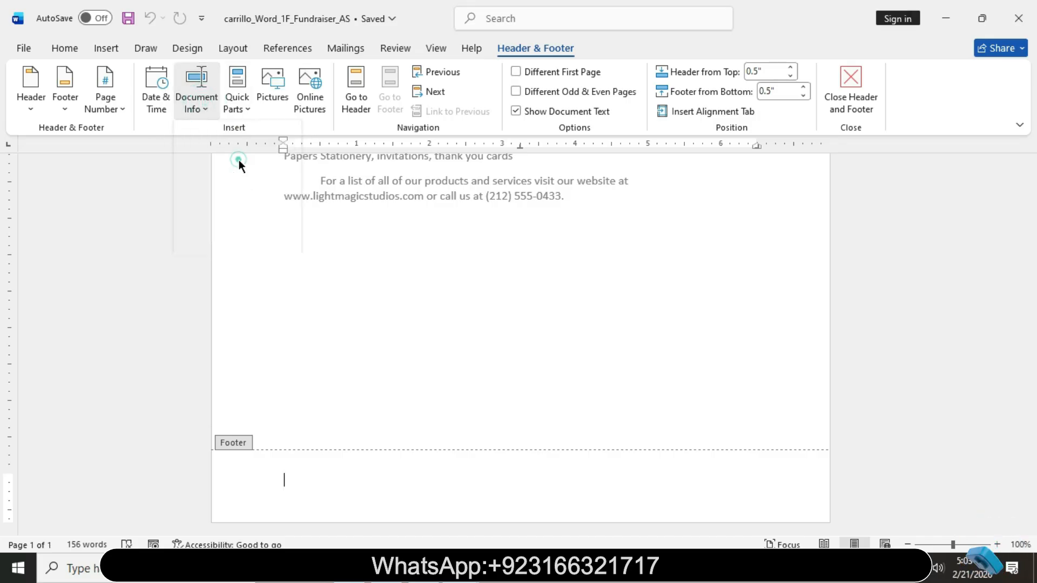
double_click(461, 212)
scroll(1, 464, up, 10)
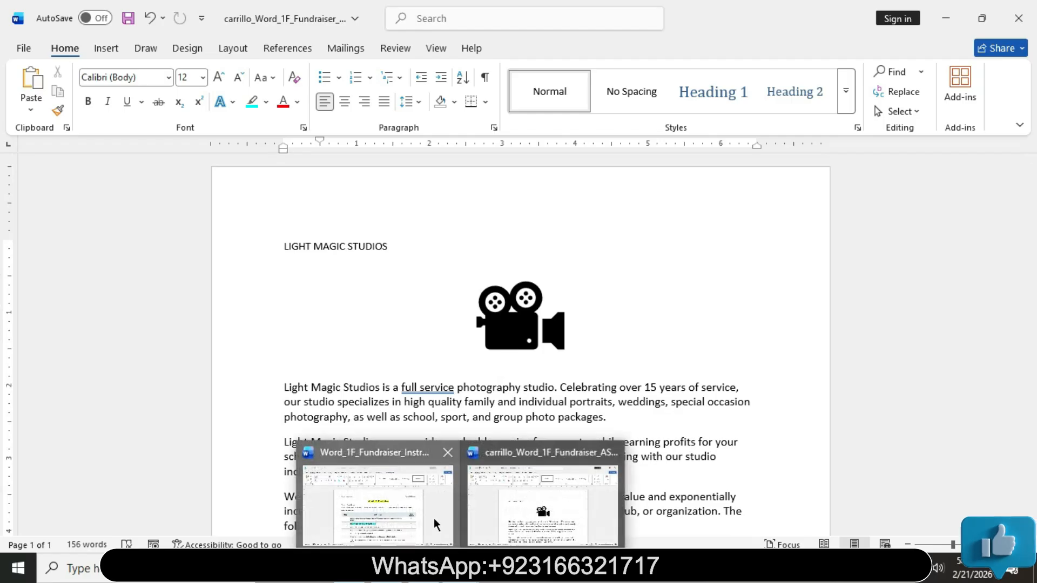
Return to the instructions document and set the step 2 instruction to 9 pt, non-bold text with light gray highlighting
click(433, 517)
click(320, 403)
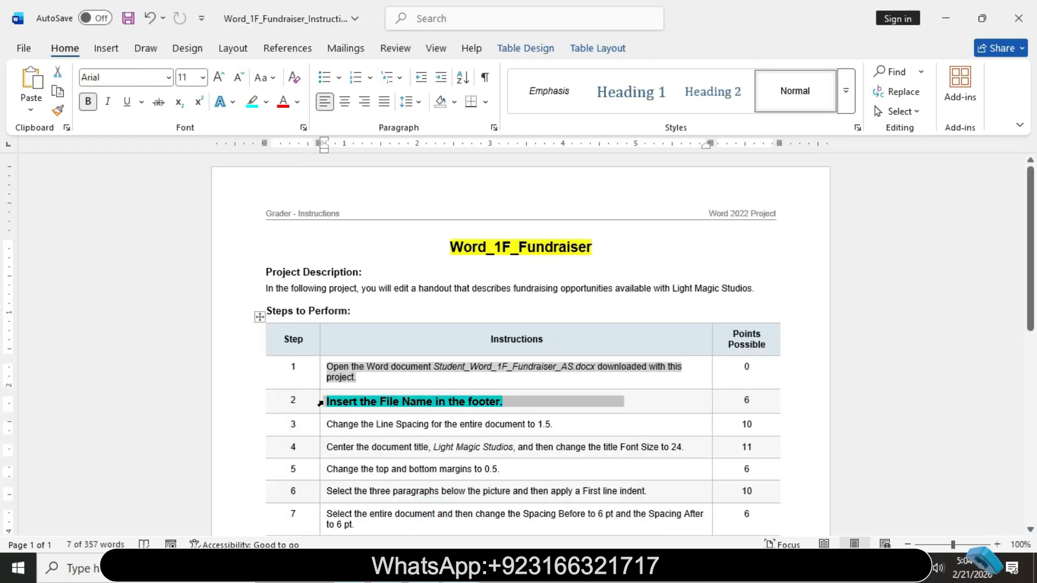
click(417, 358)
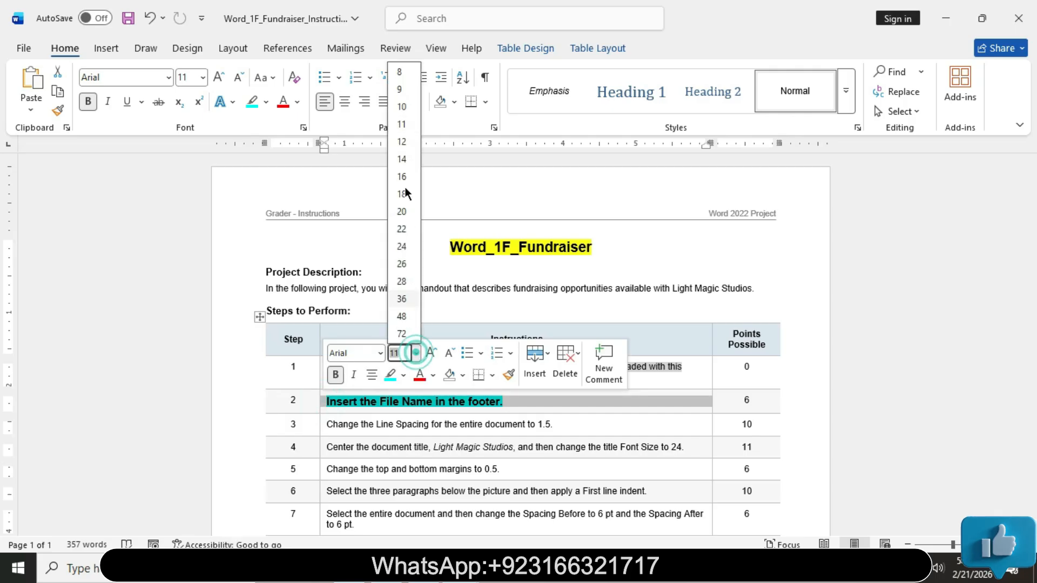
click(402, 90)
click(88, 105)
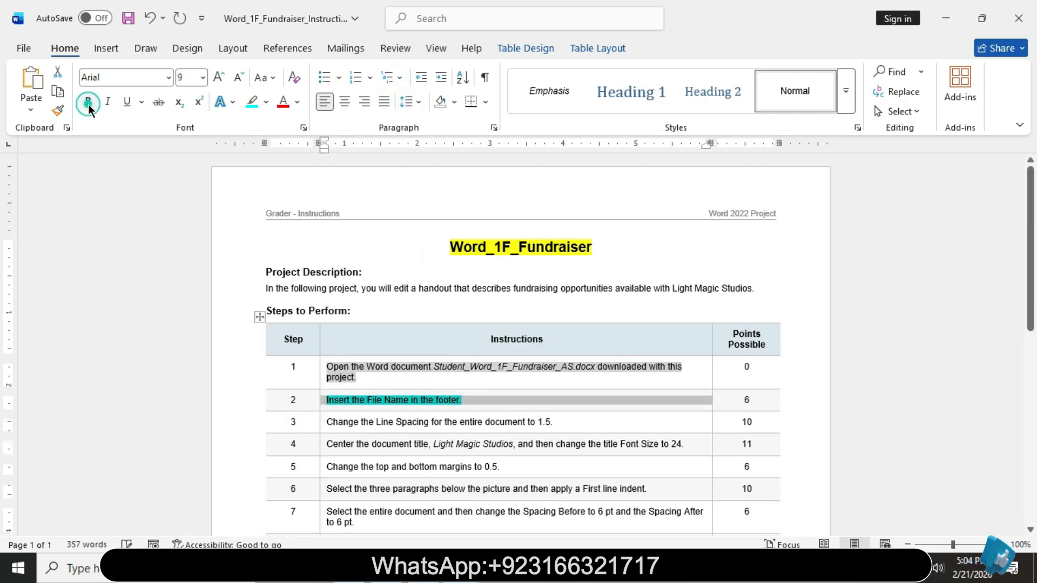
click(267, 102)
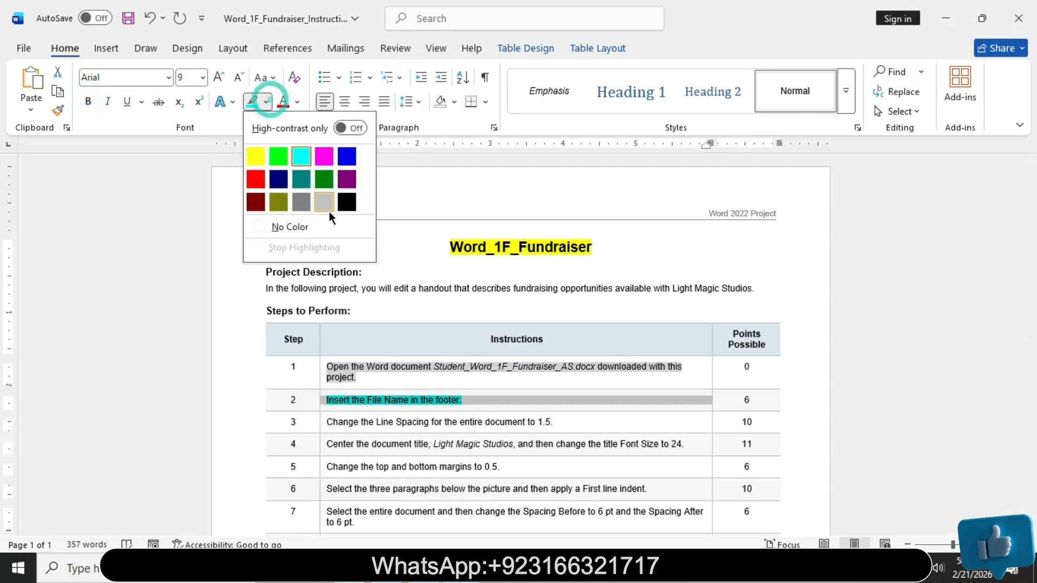
click(324, 204)
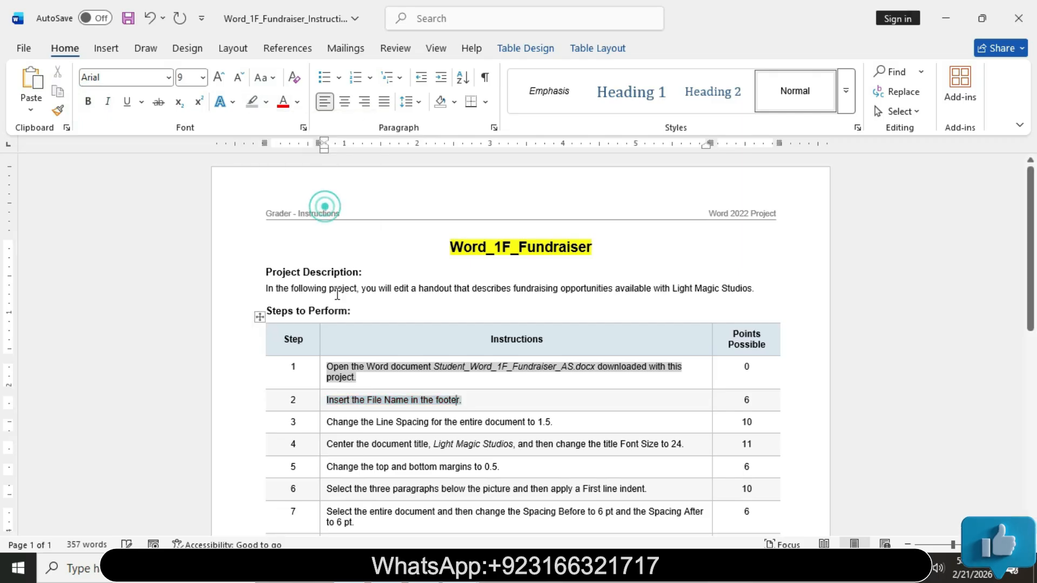
Format the step 3 instruction about line spacing as 11 pt bold text with turquoise highlighting
click(323, 426)
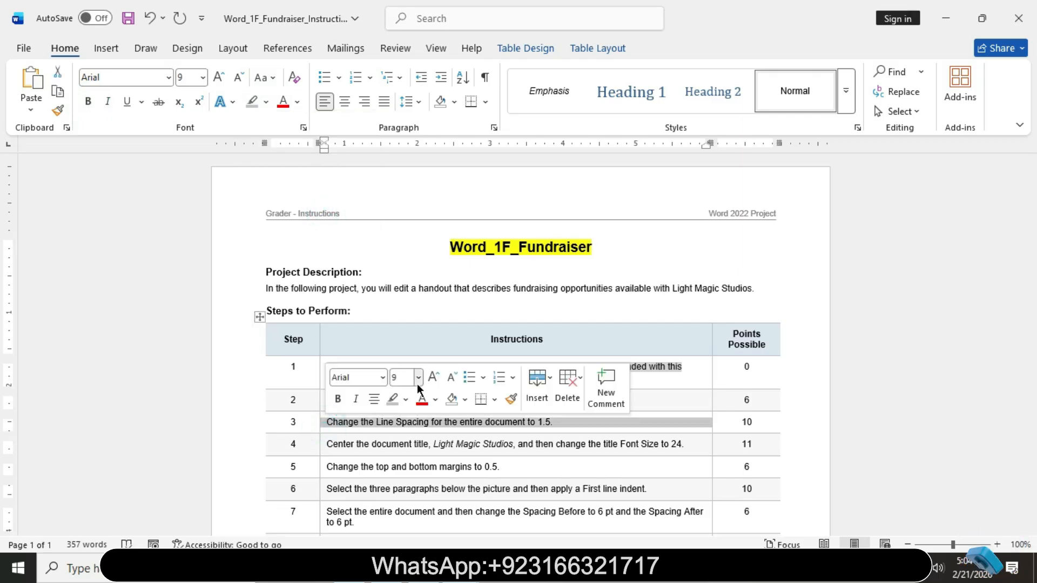
click(418, 381)
click(409, 145)
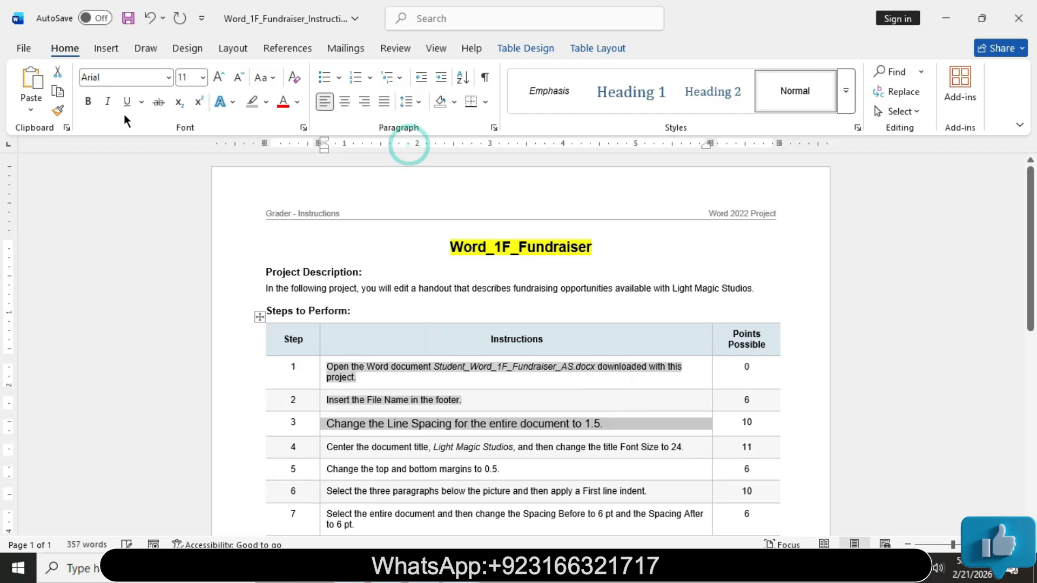
click(93, 105)
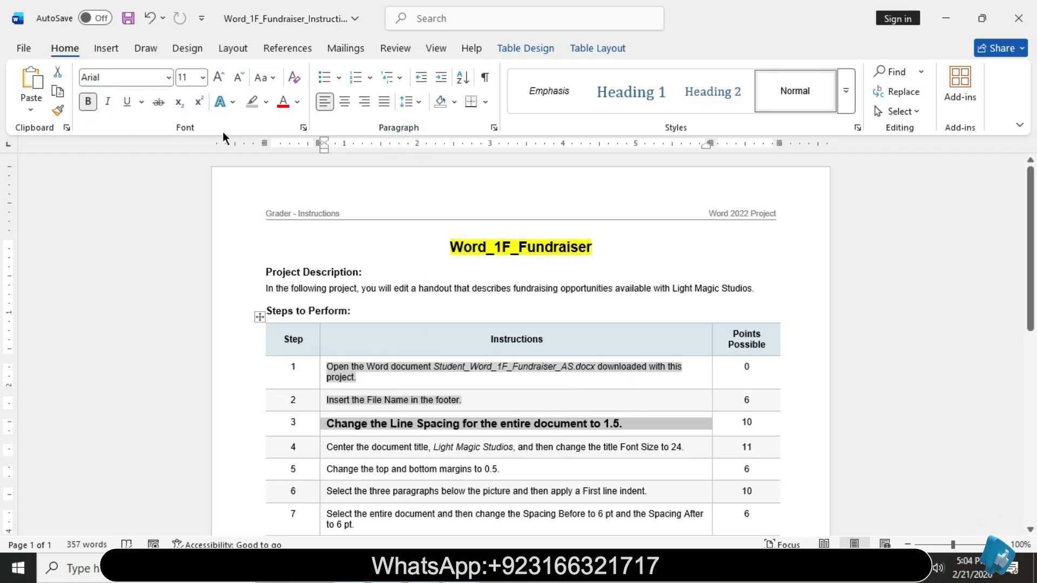
click(265, 103)
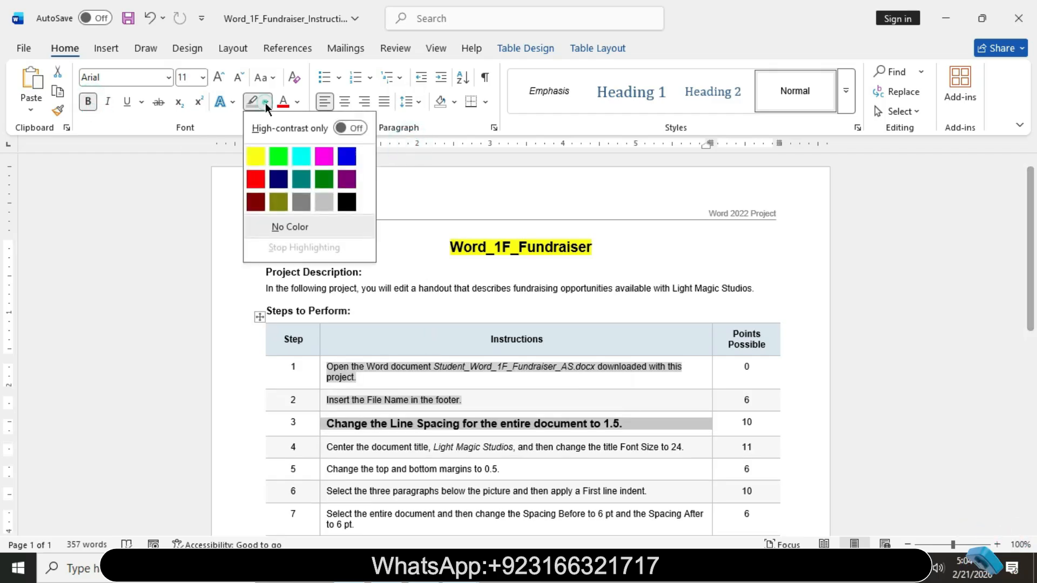
click(296, 148)
scroll(499, 341, down, 3)
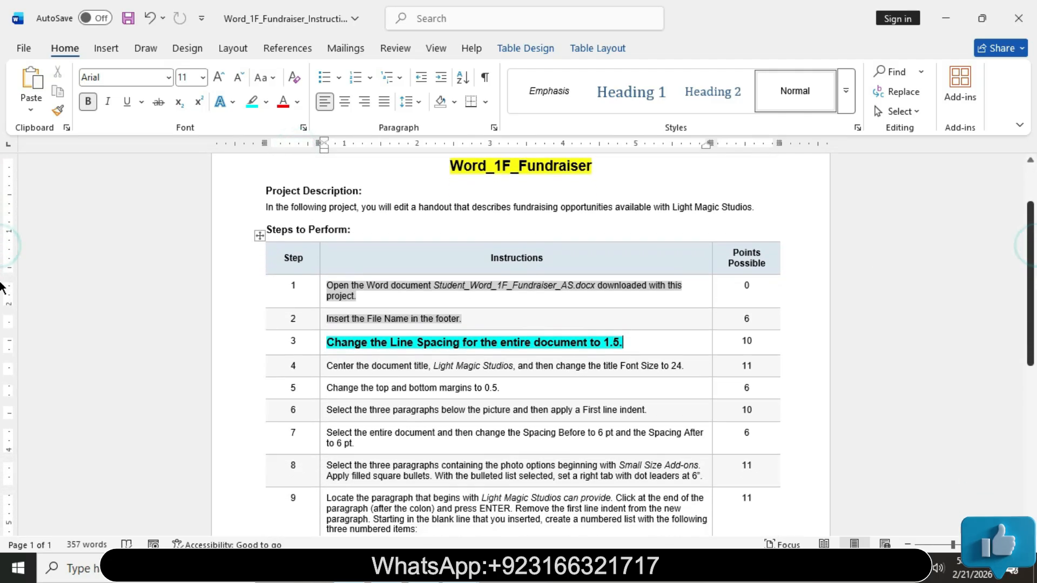
drag(328, 343, 615, 346)
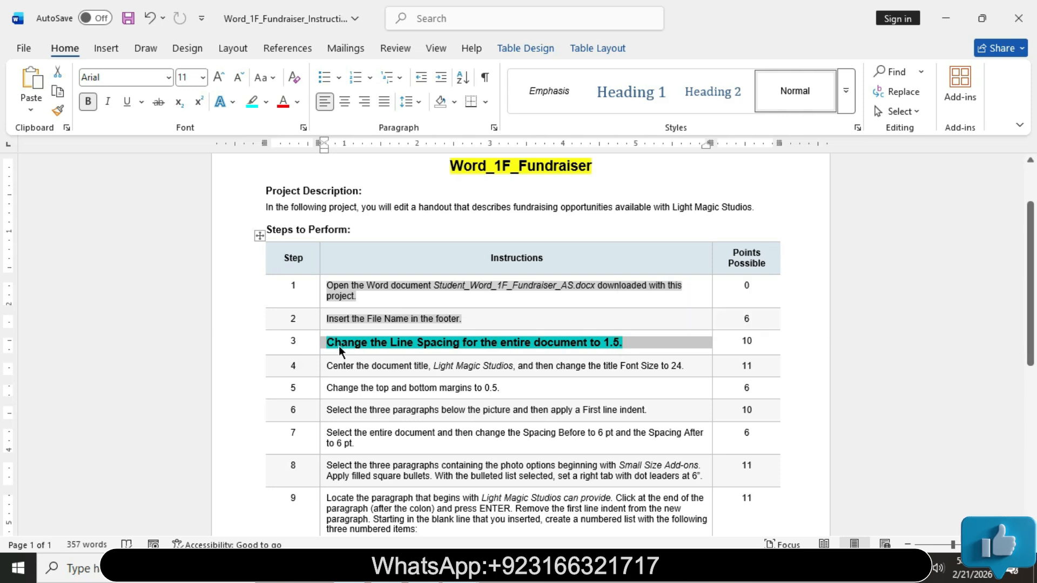
Switch to the Word_1F_Fundraiser_AS student document and set the line spacing of the entire document to 1.5
click(630, 344)
click(328, 343)
drag(410, 343, 622, 344)
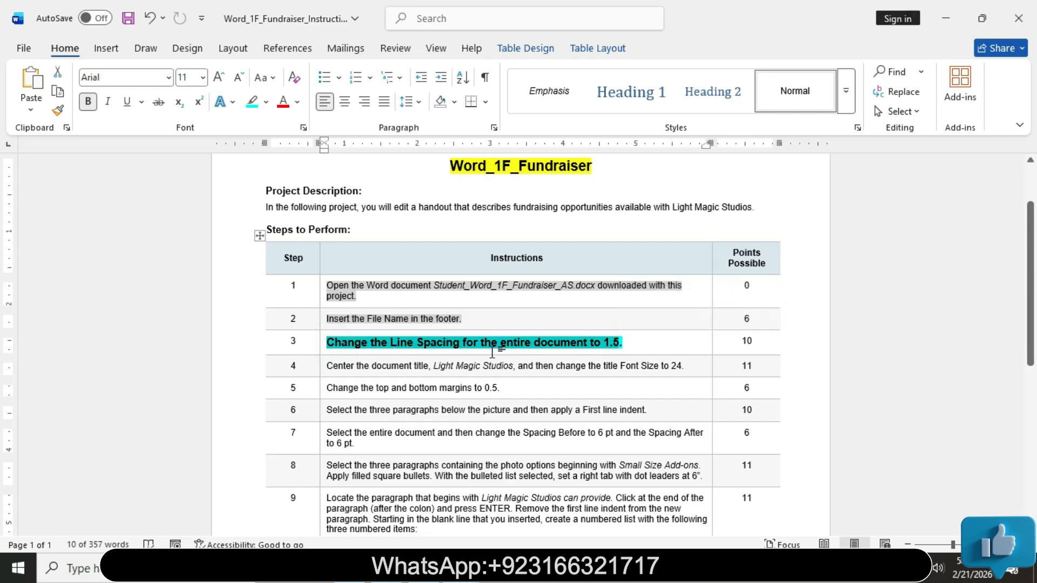
mouse_move(513, 567)
click(543, 524)
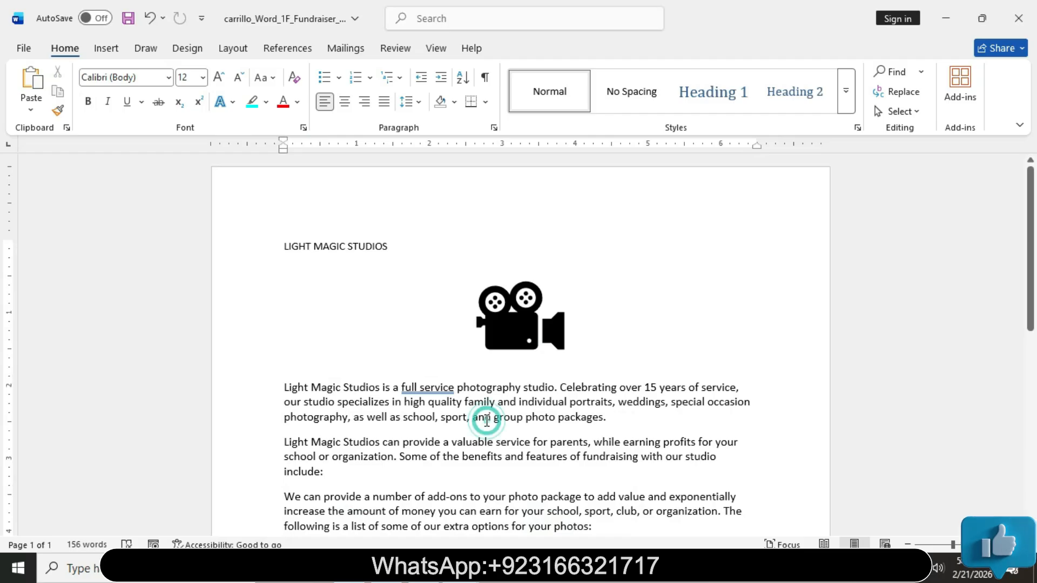
key(ctrl+a)
mouse_move(1032, 225)
mouse_down()
mouse_move(1032, 395)
mouse_move(1034, 211)
mouse_up()
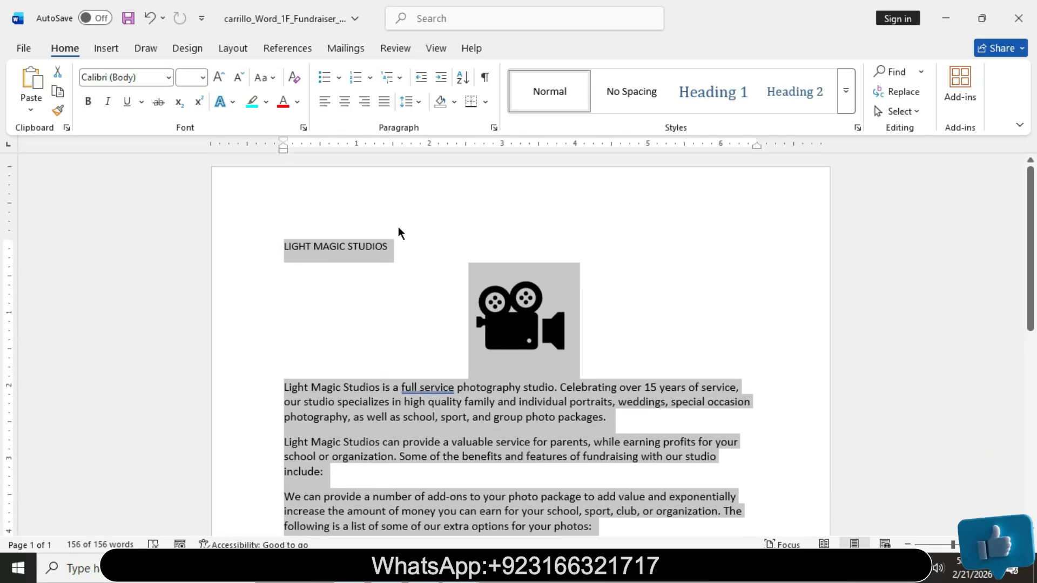
click(71, 53)
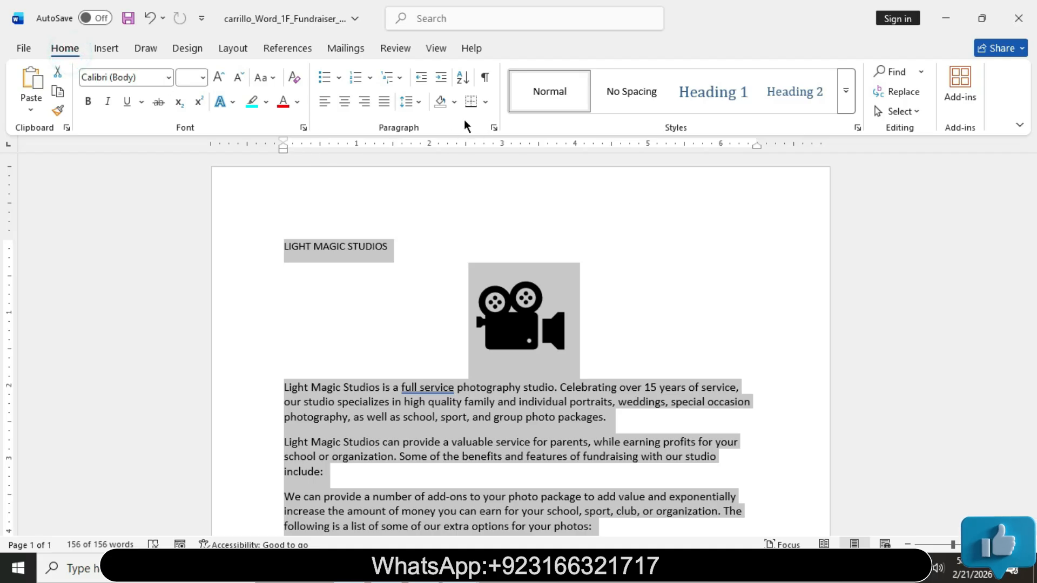
click(487, 104)
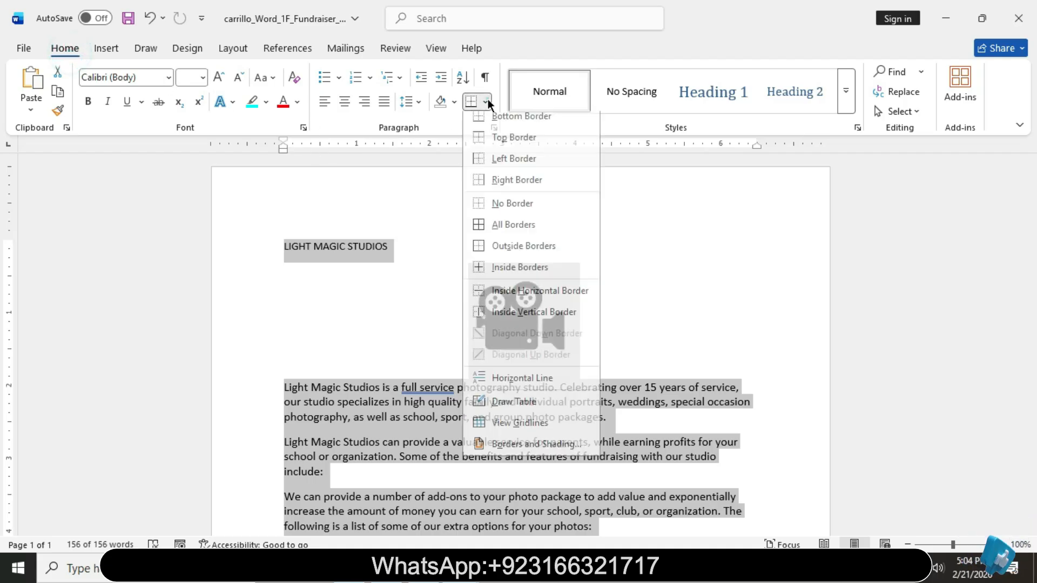
click(456, 103)
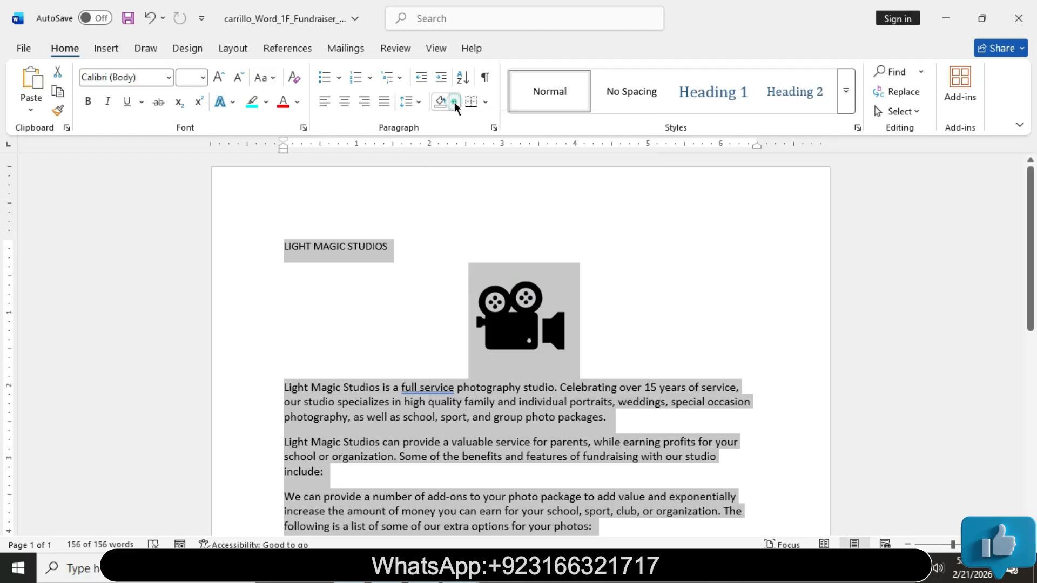
click(419, 102)
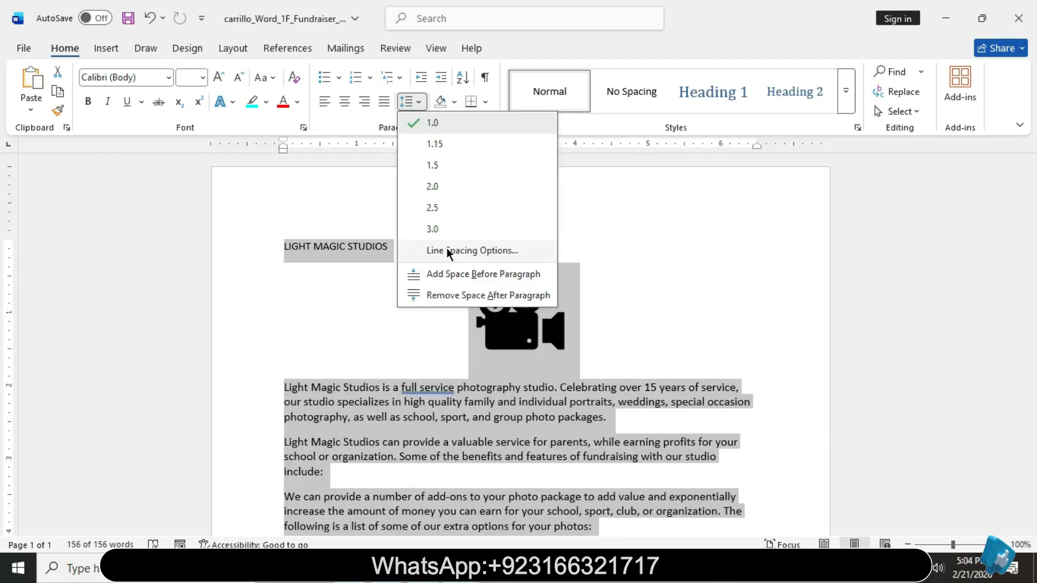
click(435, 168)
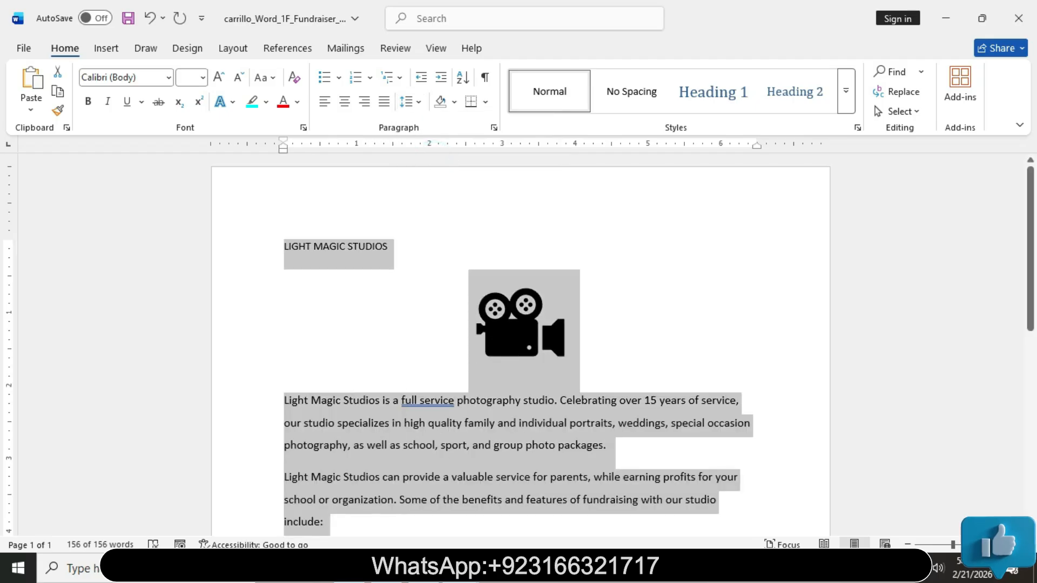
Return to the instructions document and set the step 3 instruction to 9 pt, non-bold text with light gray highlighting
click(419, 522)
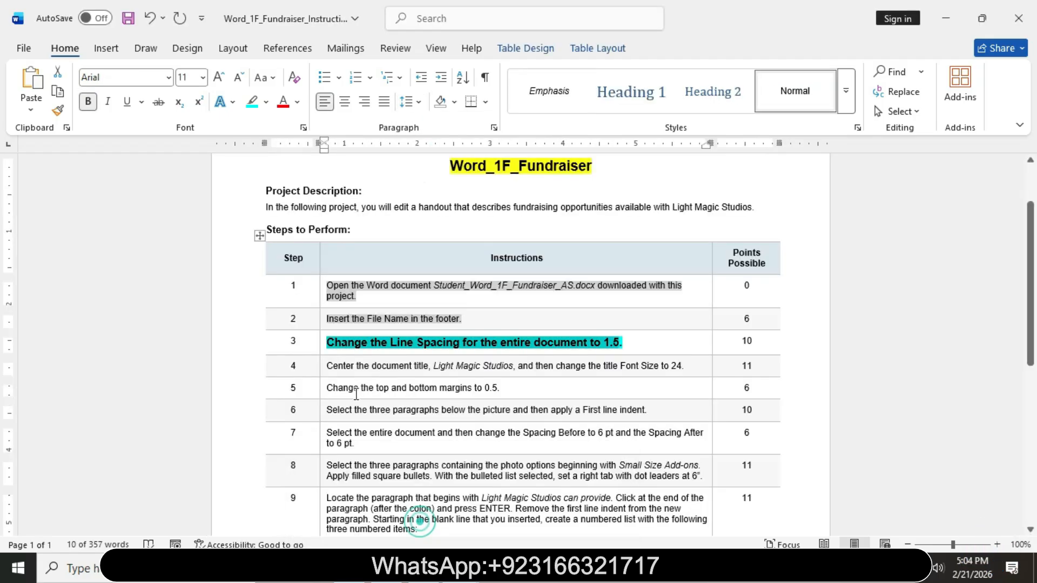
click(318, 352)
click(411, 303)
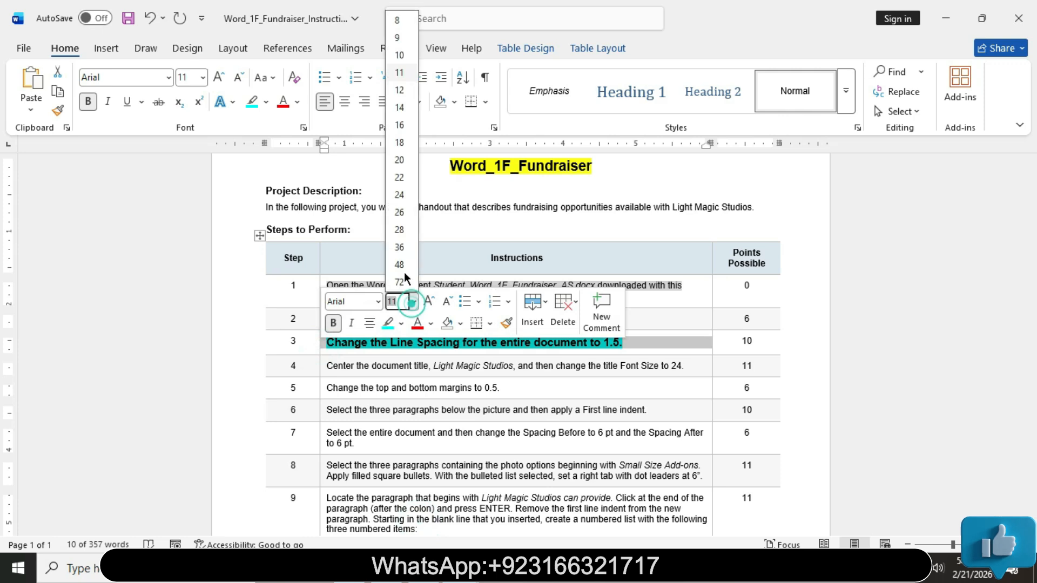
click(398, 38)
click(87, 101)
click(267, 103)
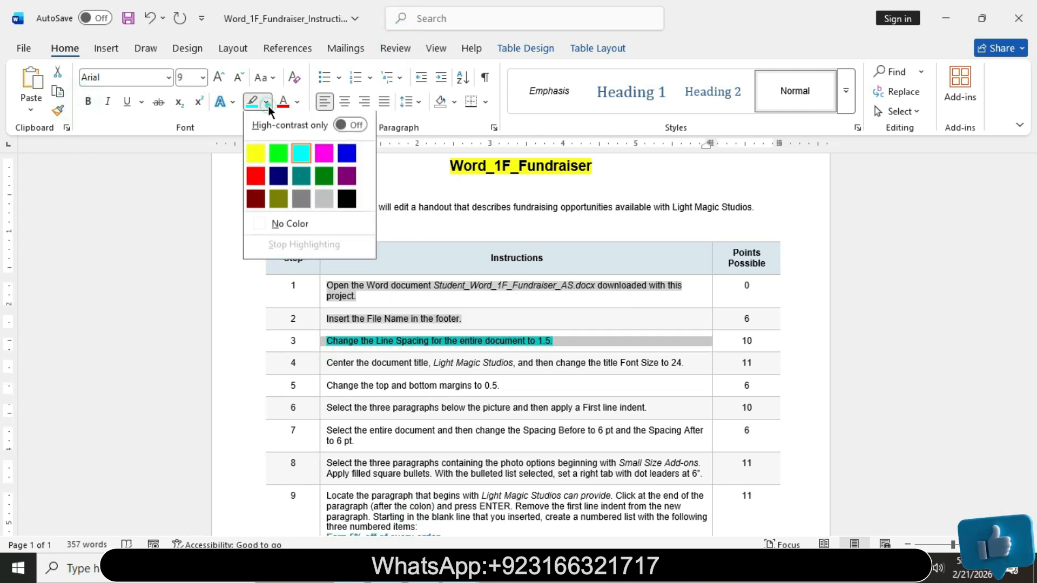
click(320, 203)
click(582, 343)
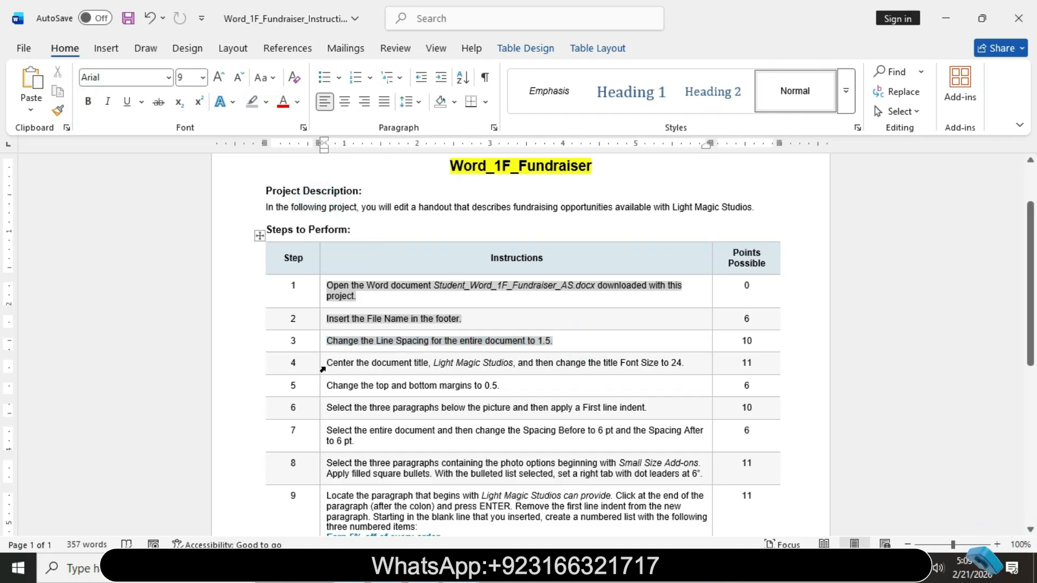
Format the step 4 instruction about the document title as 11 pt bold text with turquoise highlighting
click(323, 369)
click(419, 319)
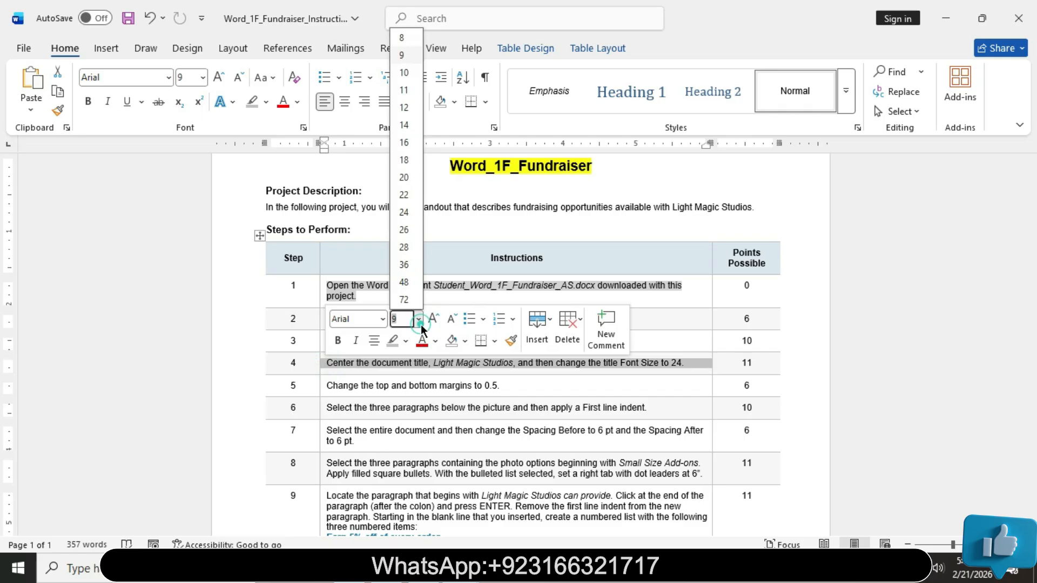
click(404, 123)
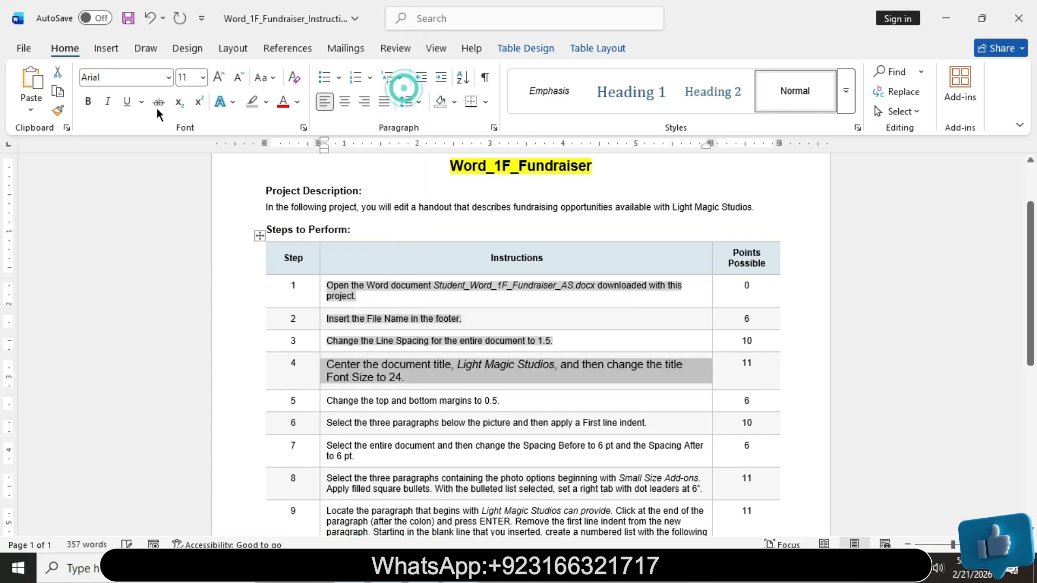
click(85, 106)
click(266, 107)
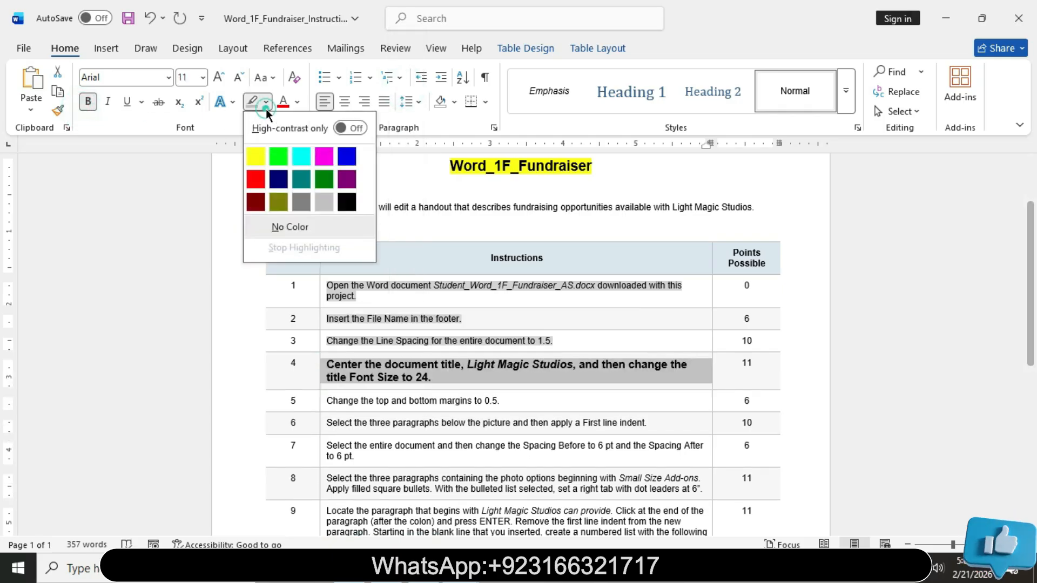
click(301, 157)
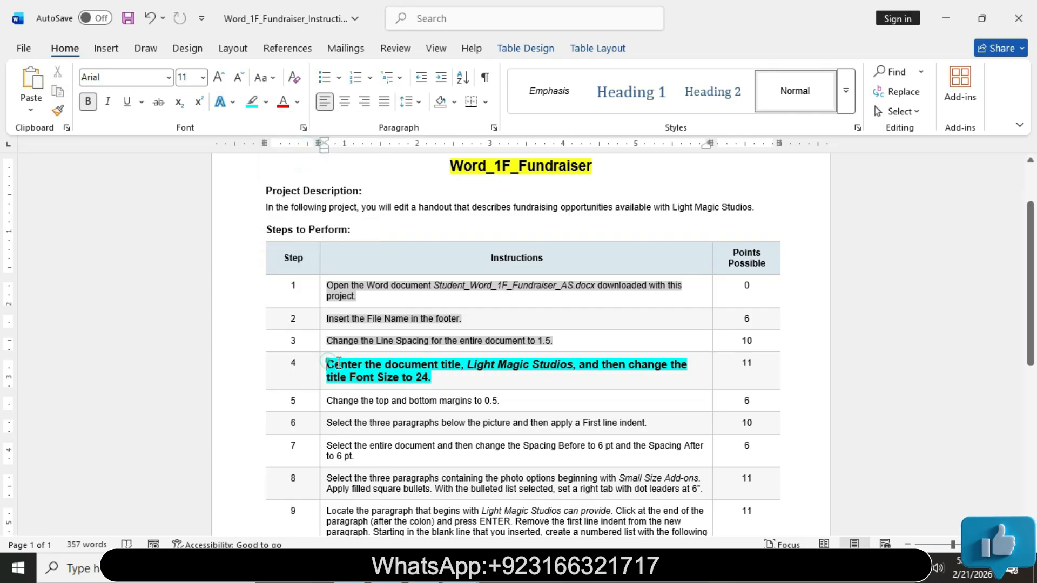
Switch to the student document and center the title LIGHT MAGIC STUDIOS
drag(328, 361, 414, 377)
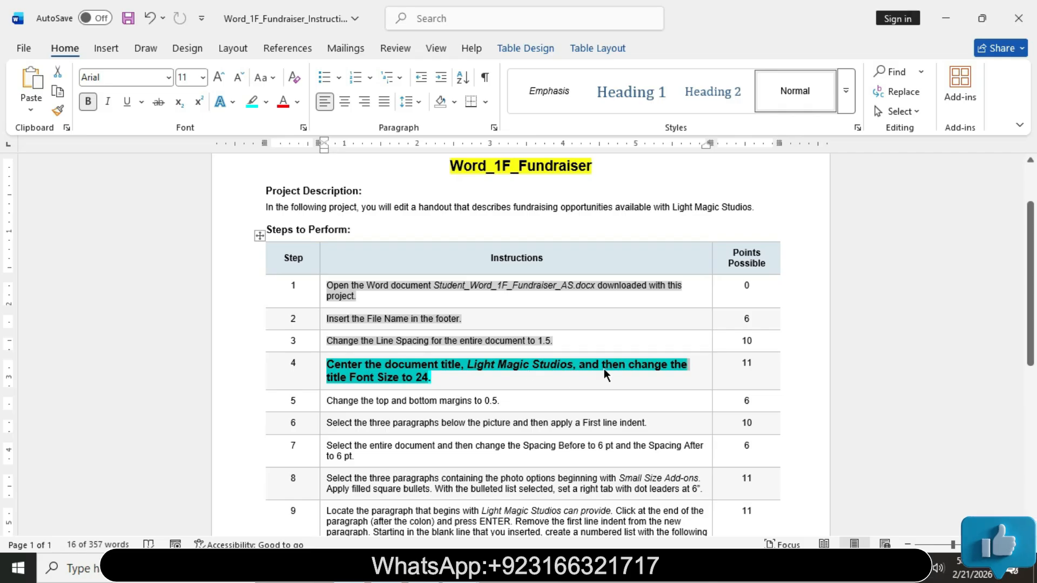
click(442, 384)
drag(331, 363, 564, 366)
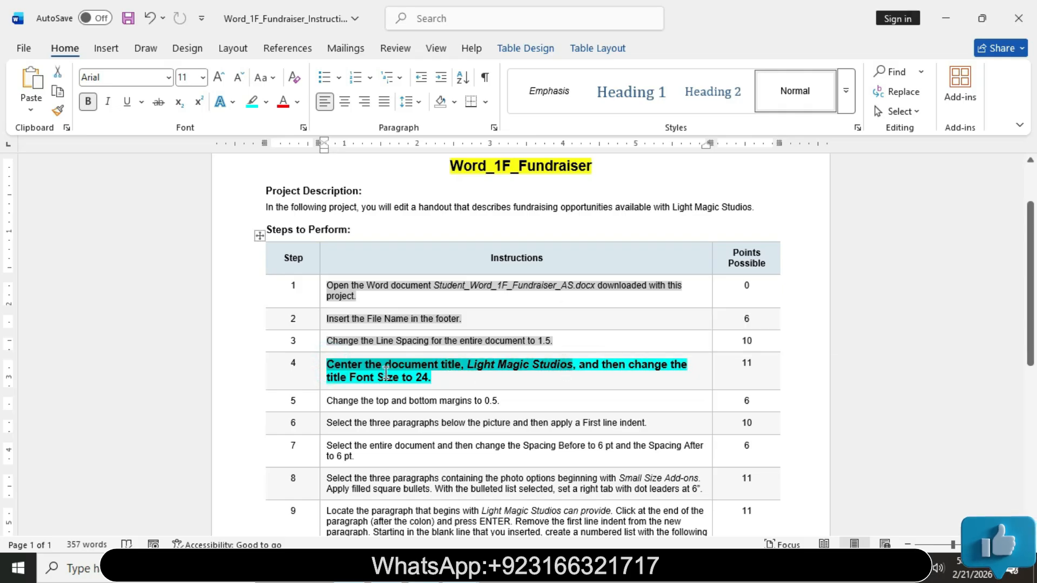
mouse_move(463, 568)
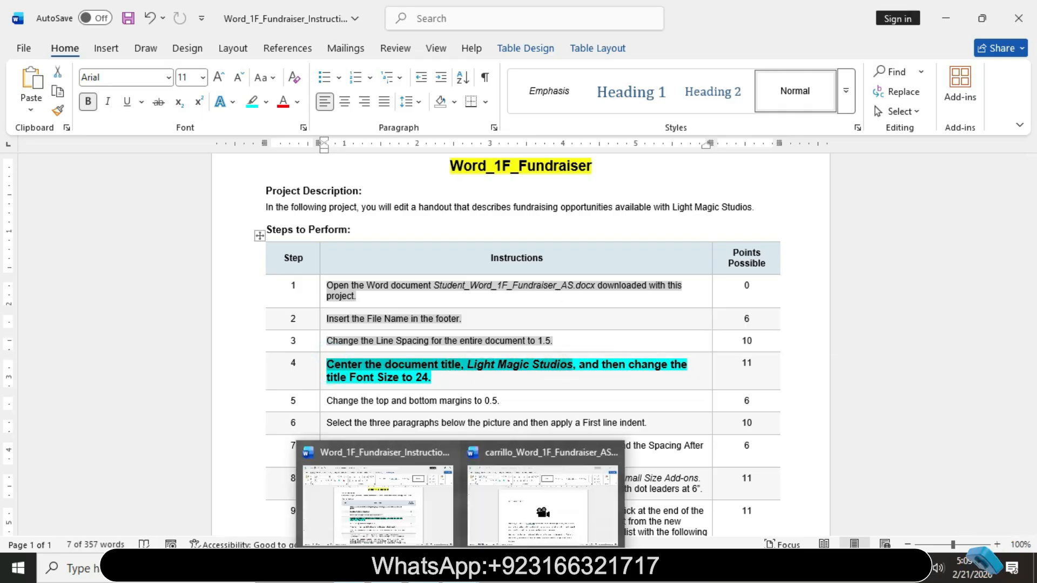
click(546, 511)
key(ctrl+a)
click(310, 258)
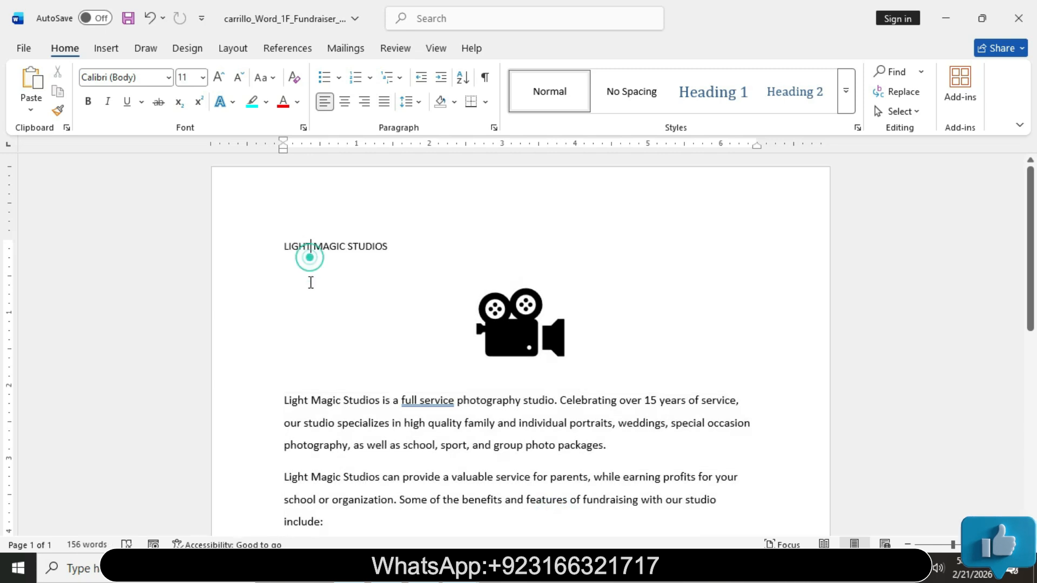
drag(284, 247, 393, 250)
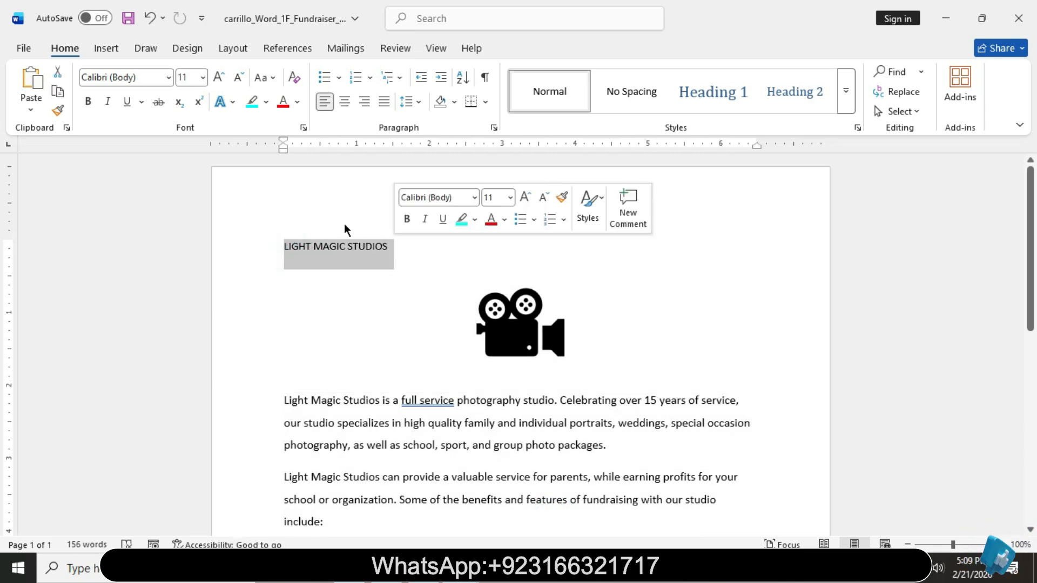
click(63, 52)
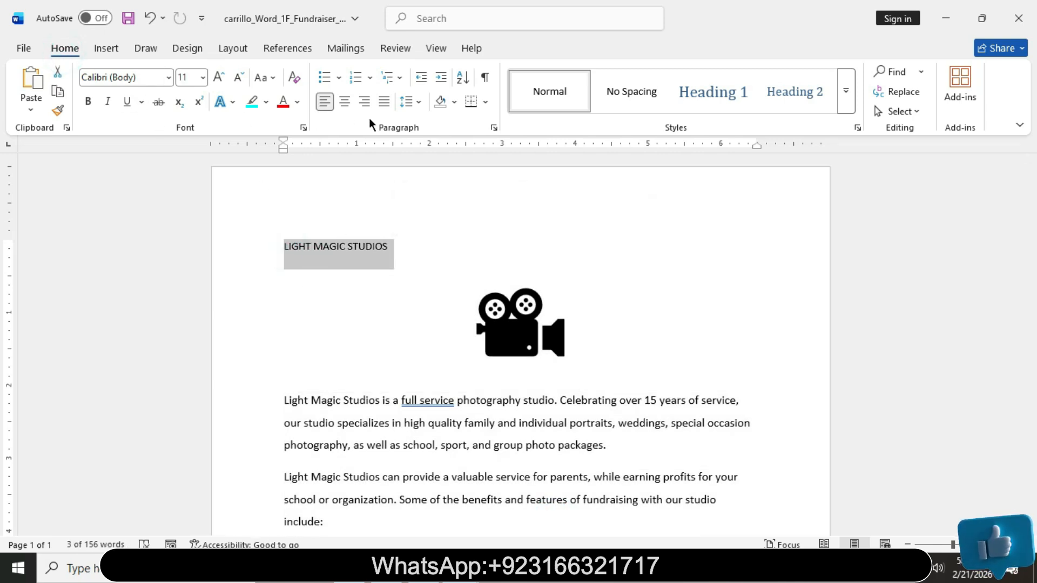
click(343, 102)
Check the rest of the step 4 instruction, then set the student document's title font size to 24
mouse_move(461, 570)
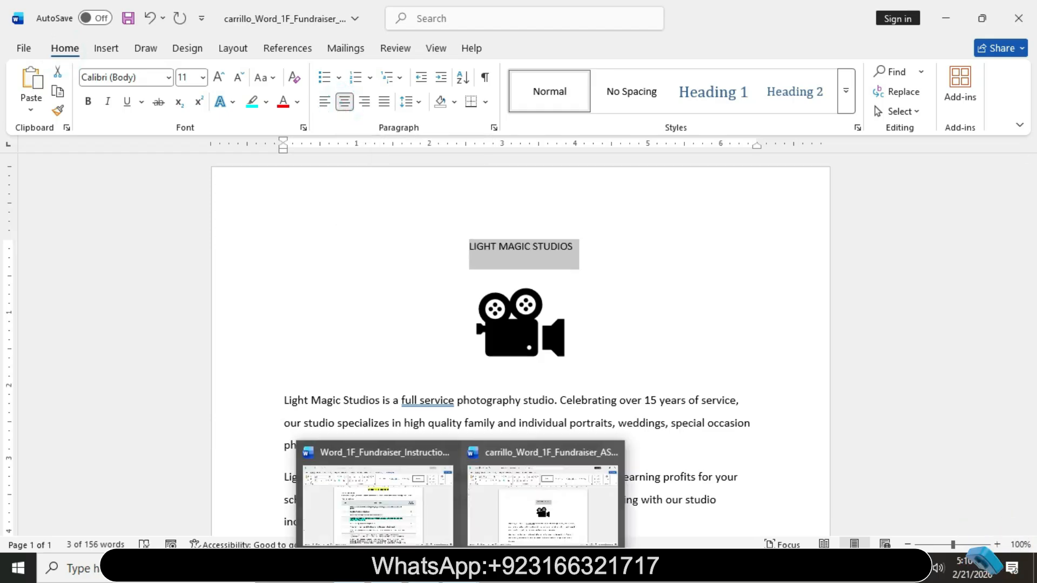
click(417, 536)
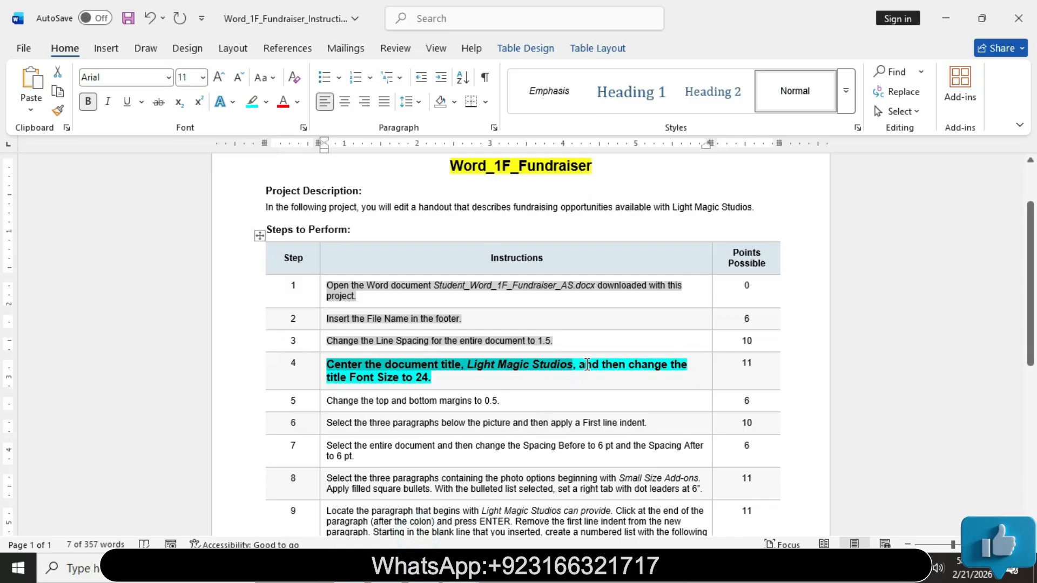
drag(587, 364, 588, 375)
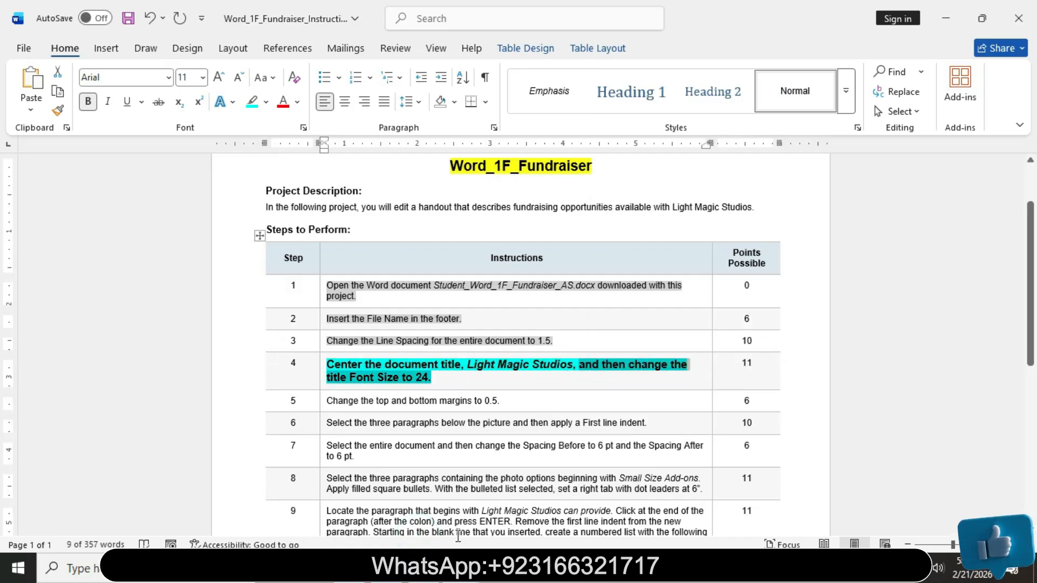
mouse_move(462, 570)
click(494, 532)
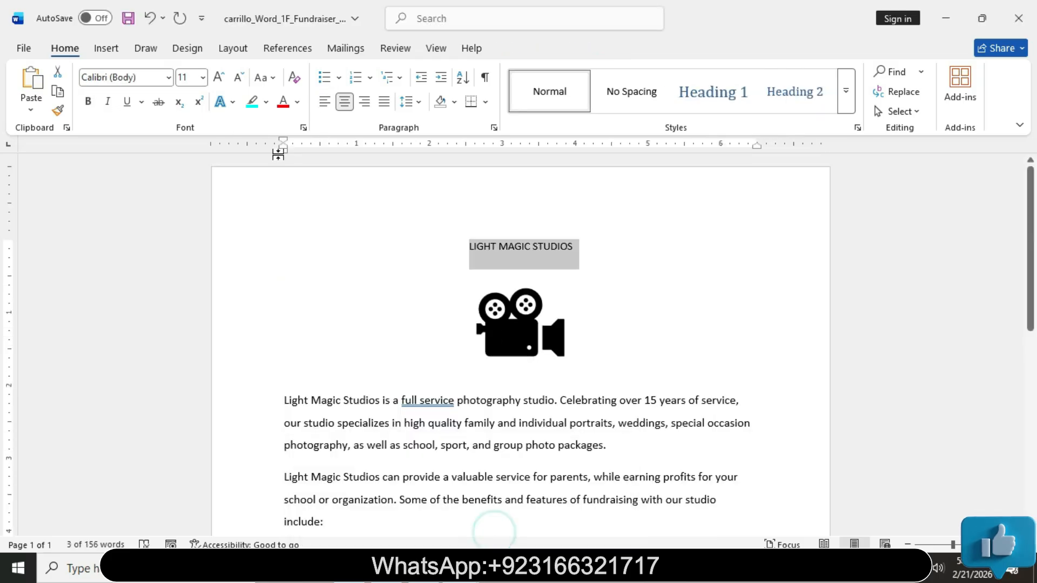
click(202, 77)
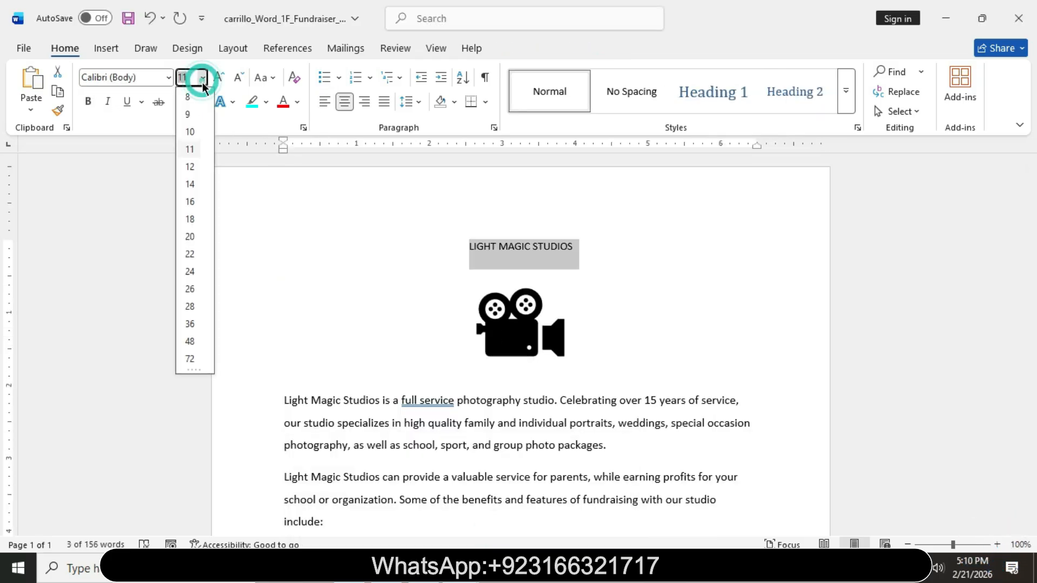
click(194, 272)
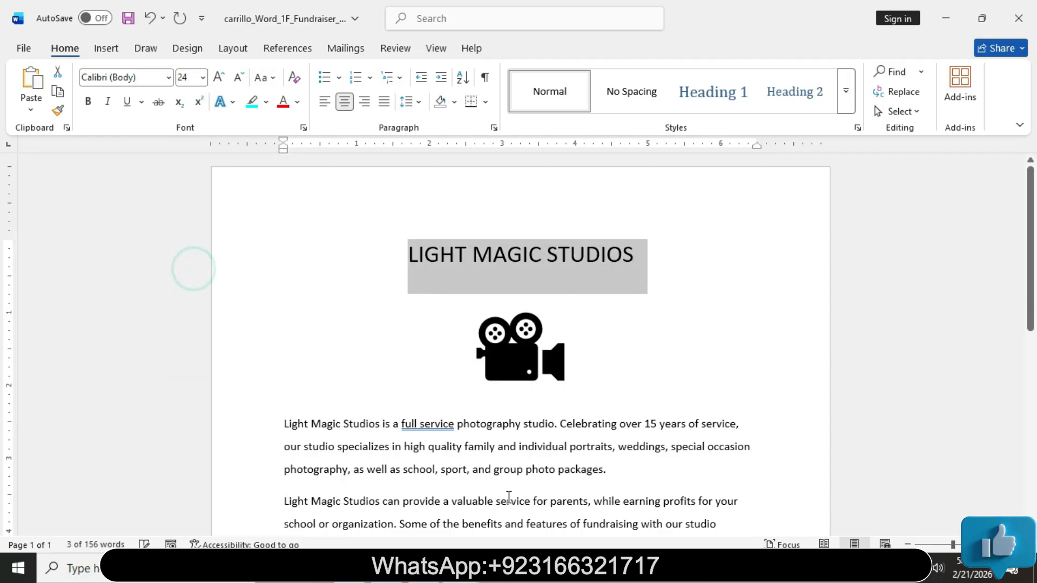
Return to the instructions document and set the step 4 instruction to 9 pt, non-bold text with light gray highlighting
mouse_move(461, 570)
click(426, 513)
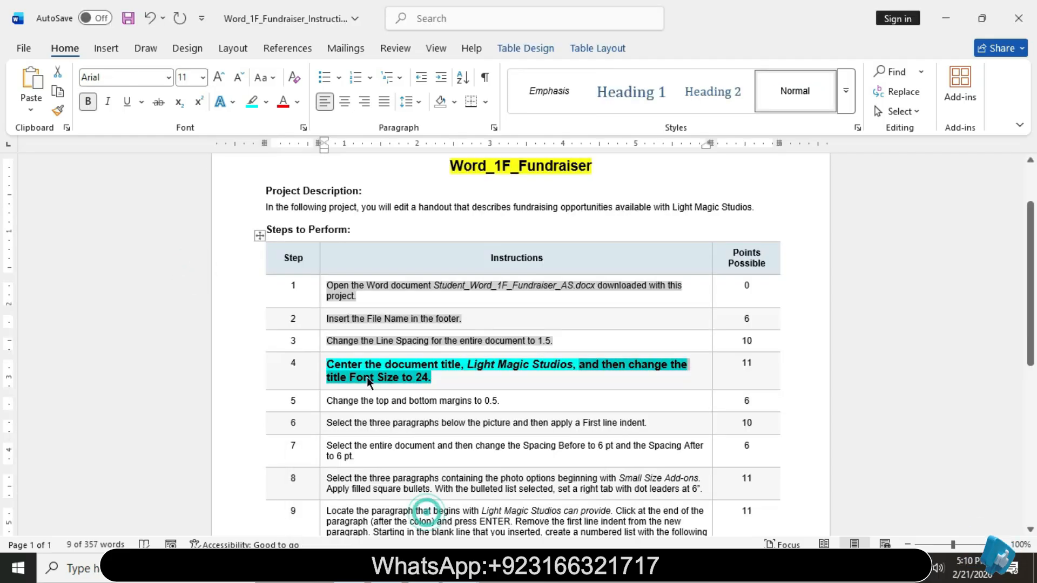
click(323, 363)
click(417, 312)
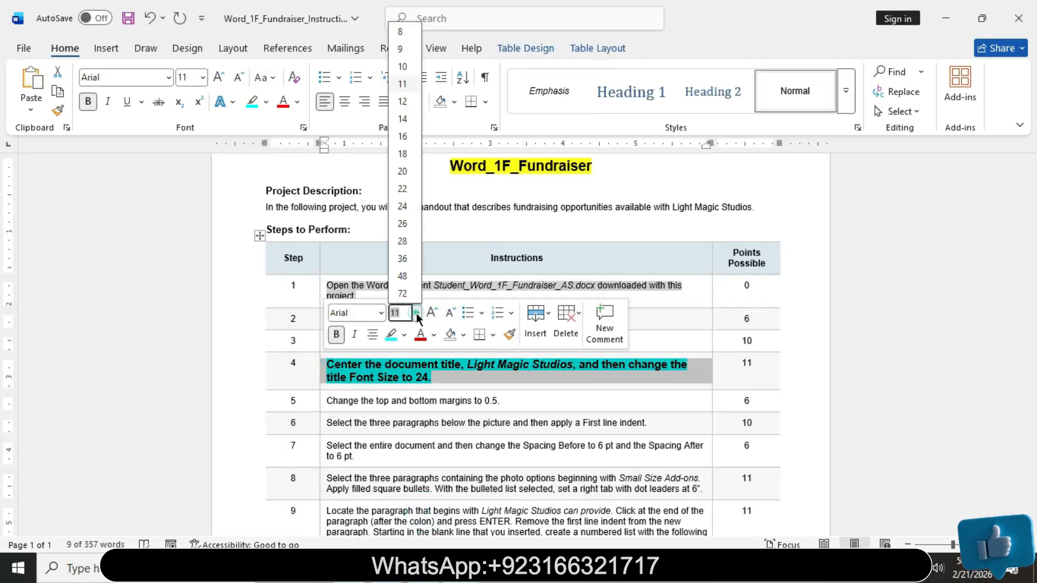
click(410, 47)
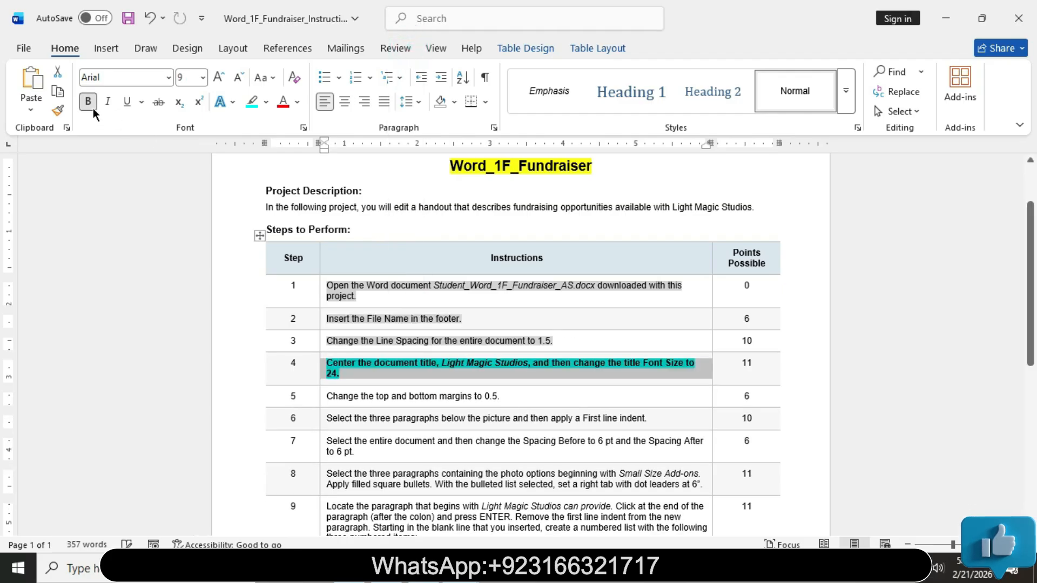
click(90, 103)
click(267, 103)
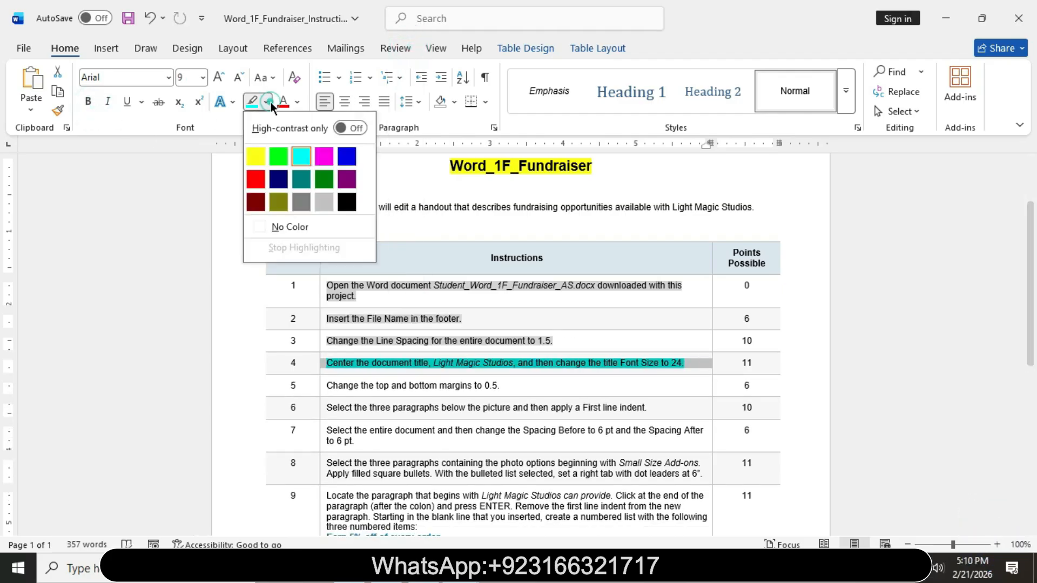
click(316, 200)
Format the step 5 instruction about the top and bottom margins as 11 pt bold text with turquoise highlighting
drag(1028, 281, 1016, 312)
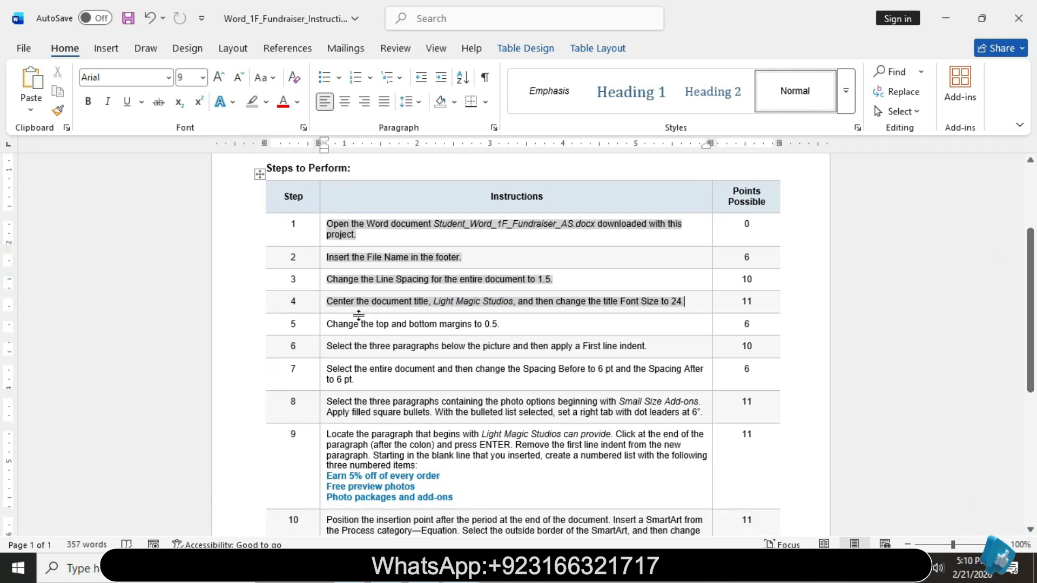
ctrl+click(322, 328)
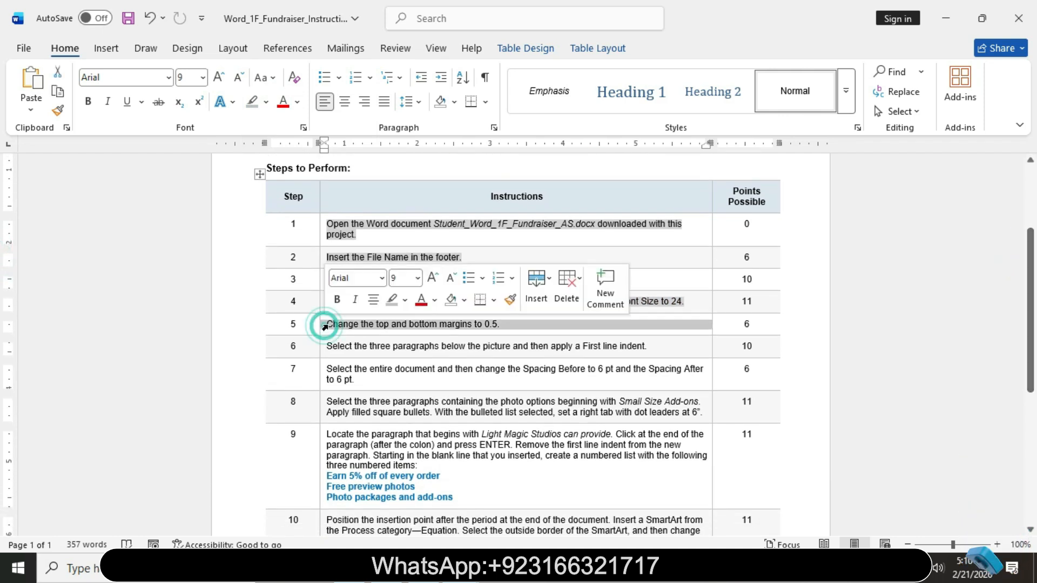
click(416, 279)
click(407, 61)
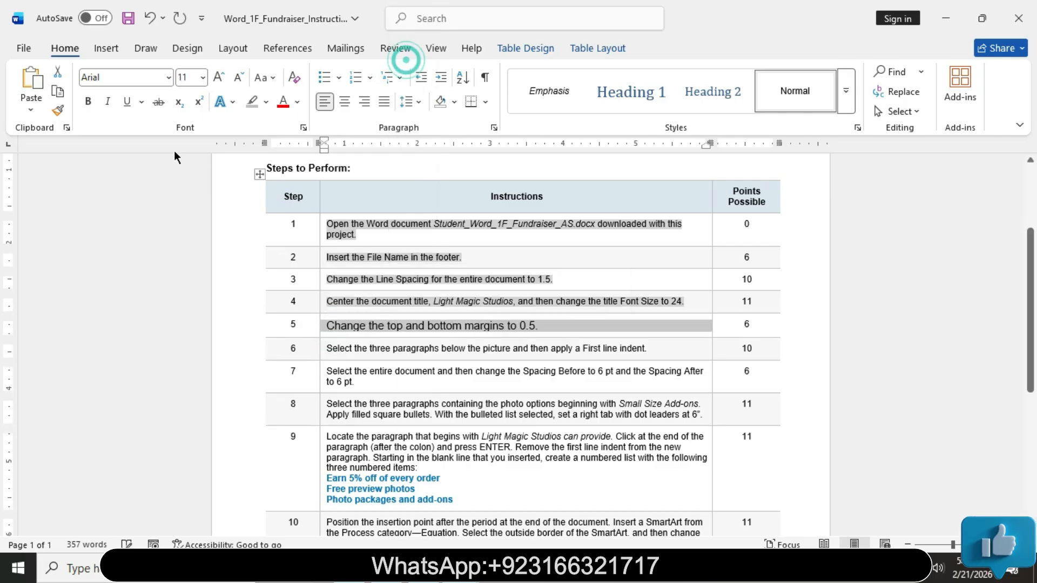
click(89, 106)
click(266, 101)
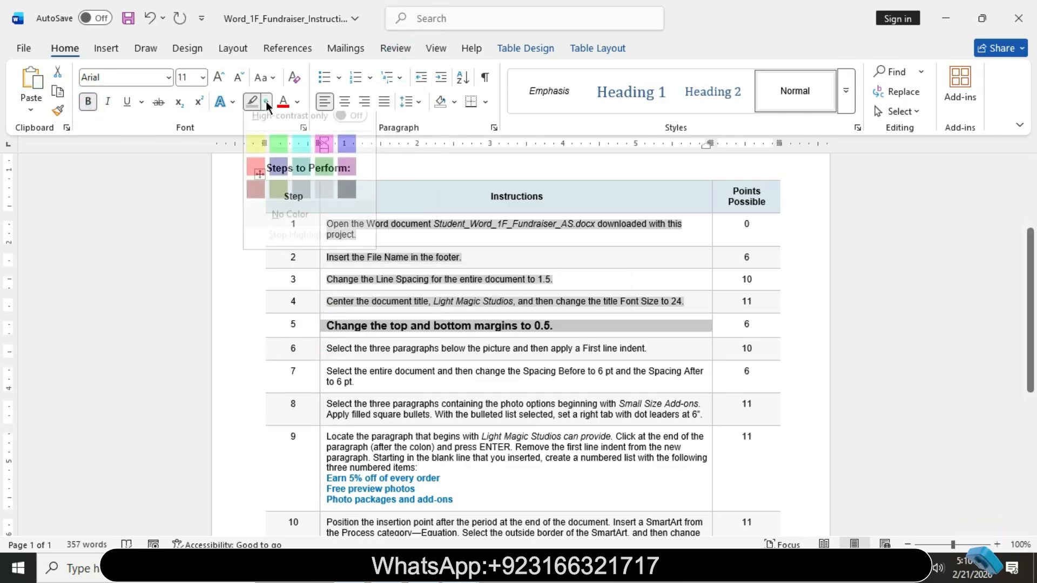
click(302, 157)
Read the step 5 instruction, then set the student document's top and bottom margins to 0.5"
drag(332, 327, 557, 334)
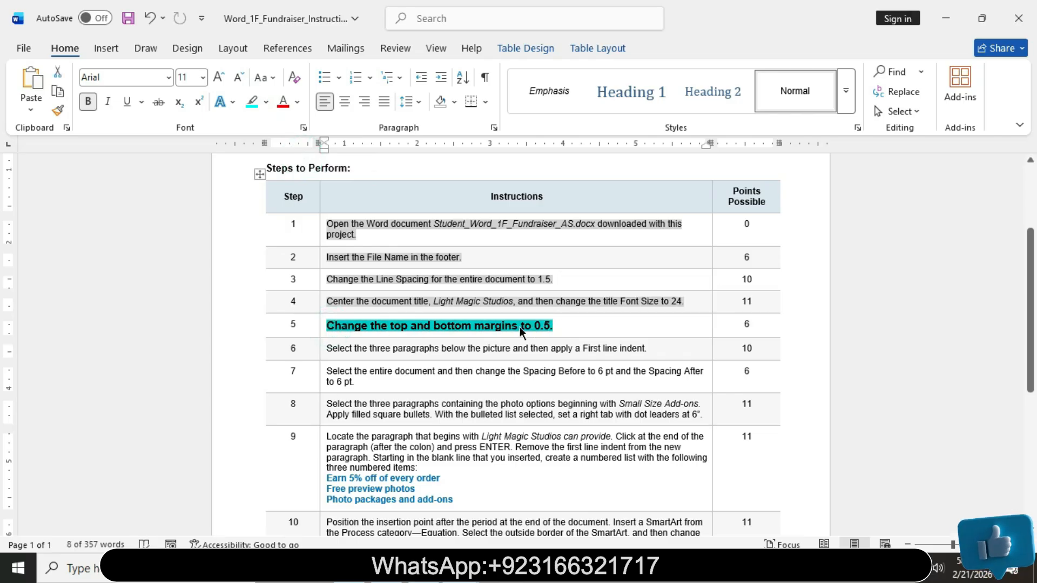
click(544, 332)
drag(412, 325, 554, 328)
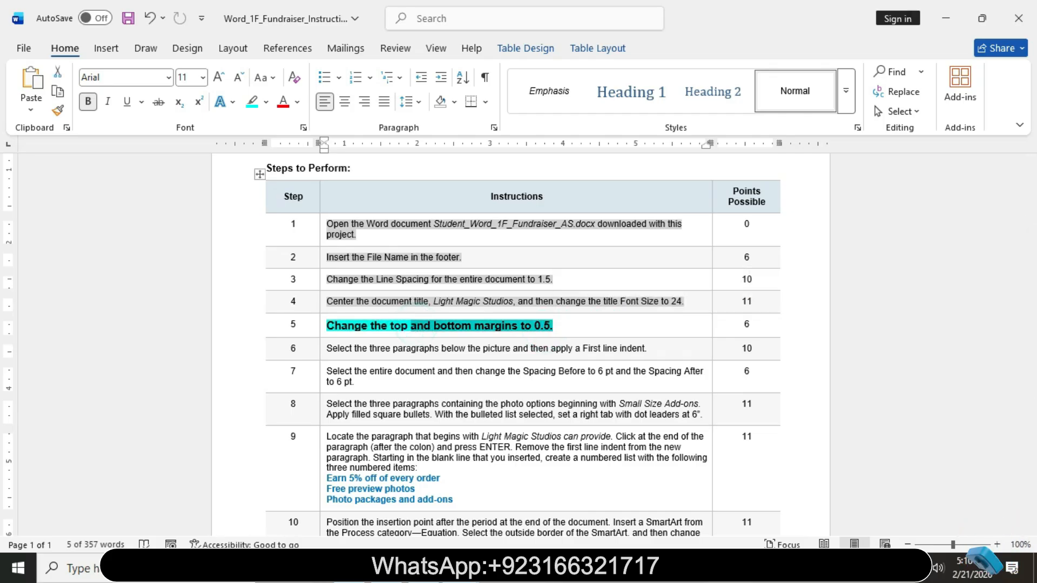
click(547, 526)
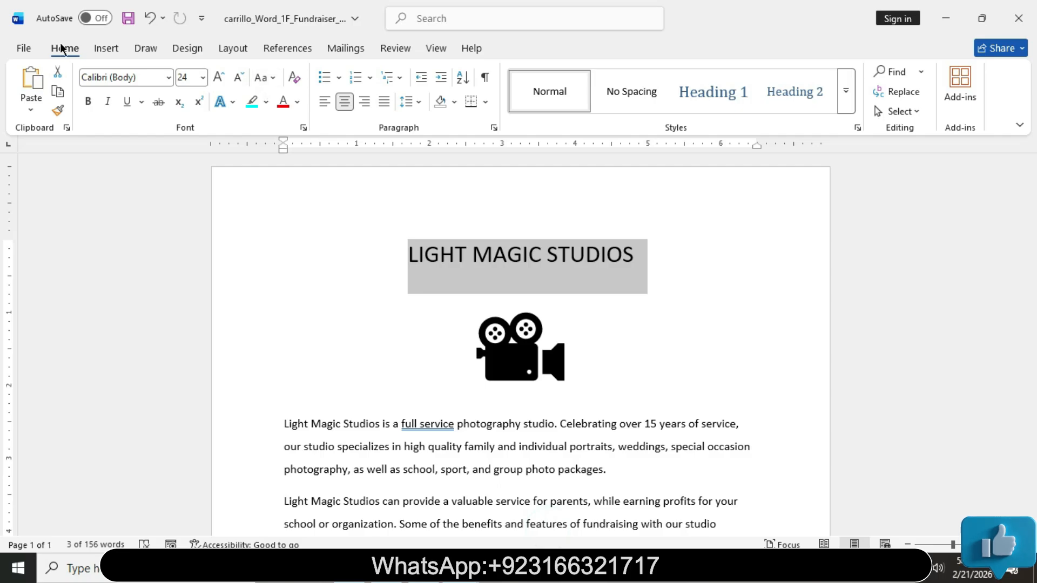
click(240, 46)
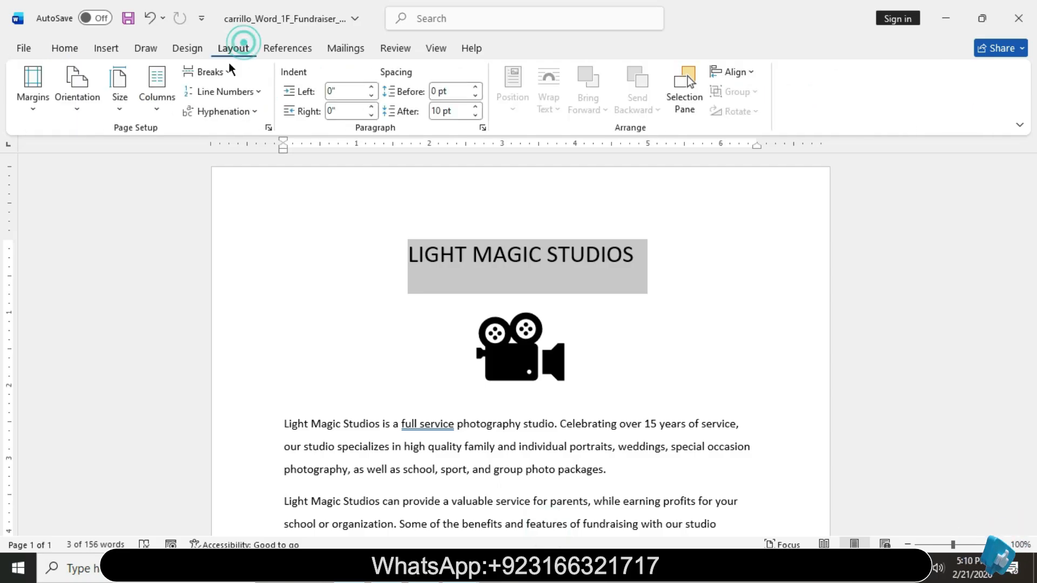
click(38, 108)
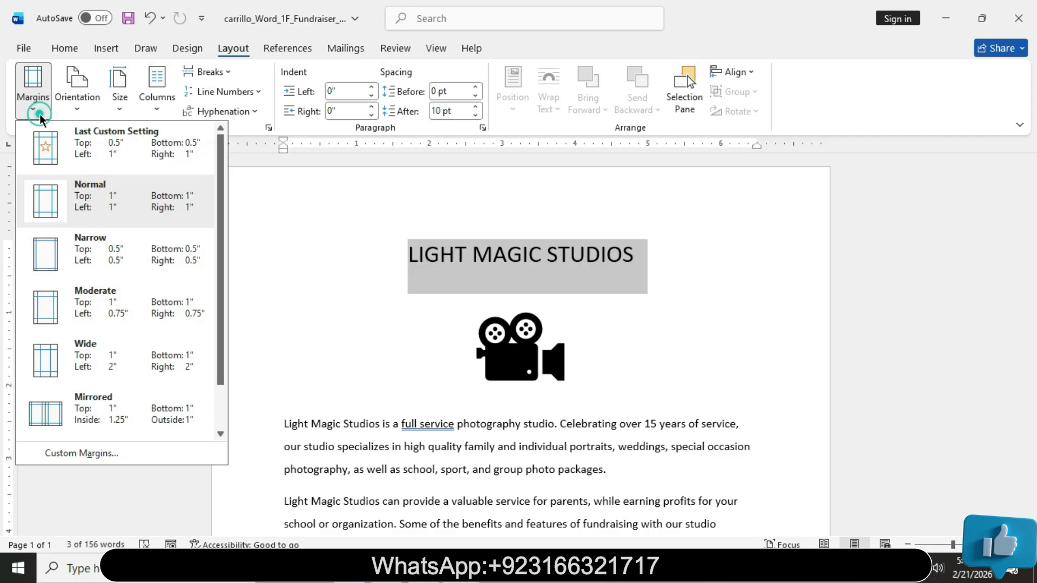
click(106, 454)
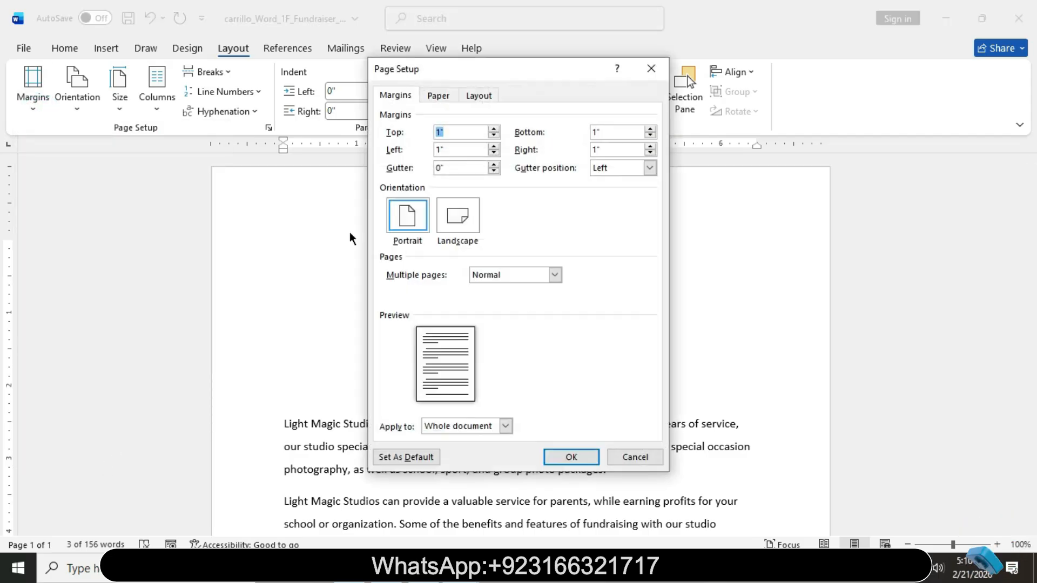
click(494, 136)
click(494, 136)
click(494, 136)
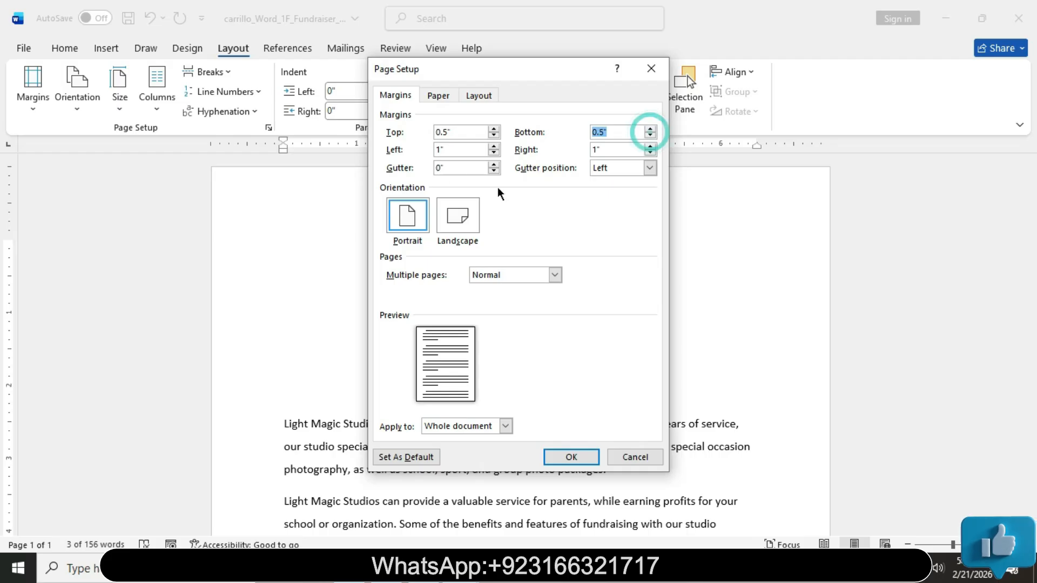
click(572, 457)
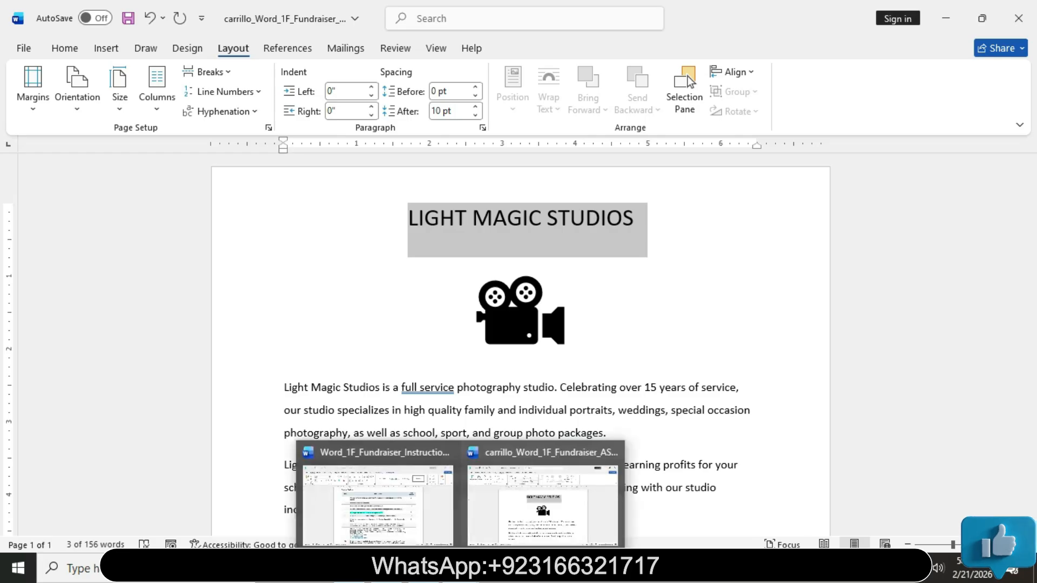
Return to the instructions document and set the step 5 instruction to 9 pt, non-bold text with light gray highlighting
click(426, 523)
click(324, 325)
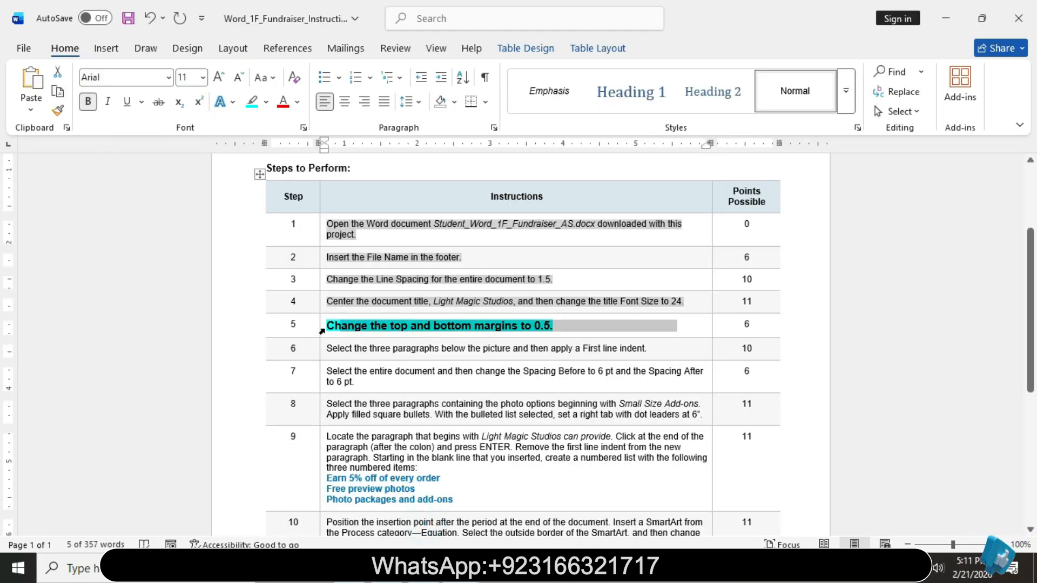
click(418, 281)
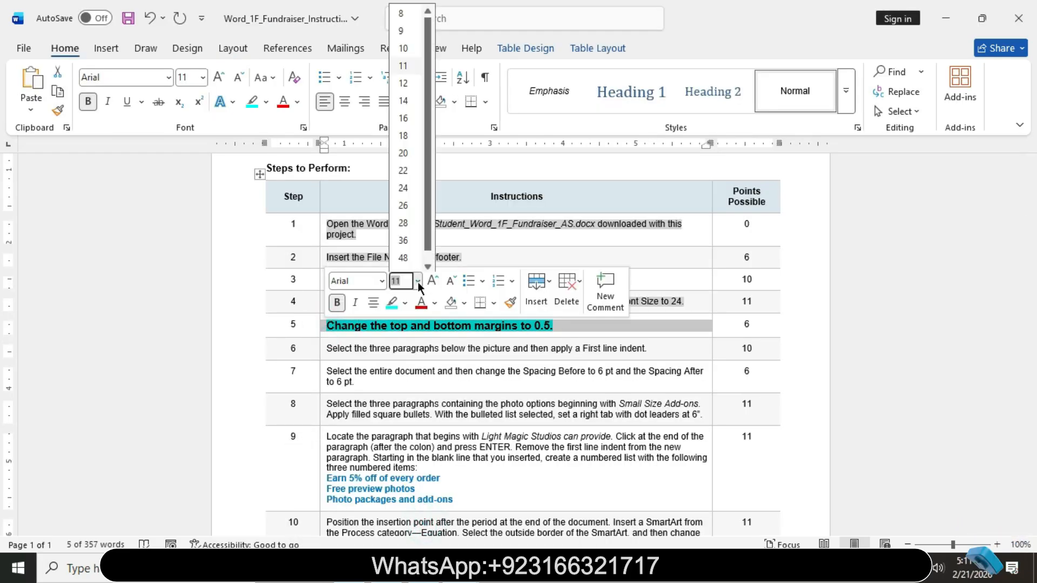
click(401, 30)
click(89, 106)
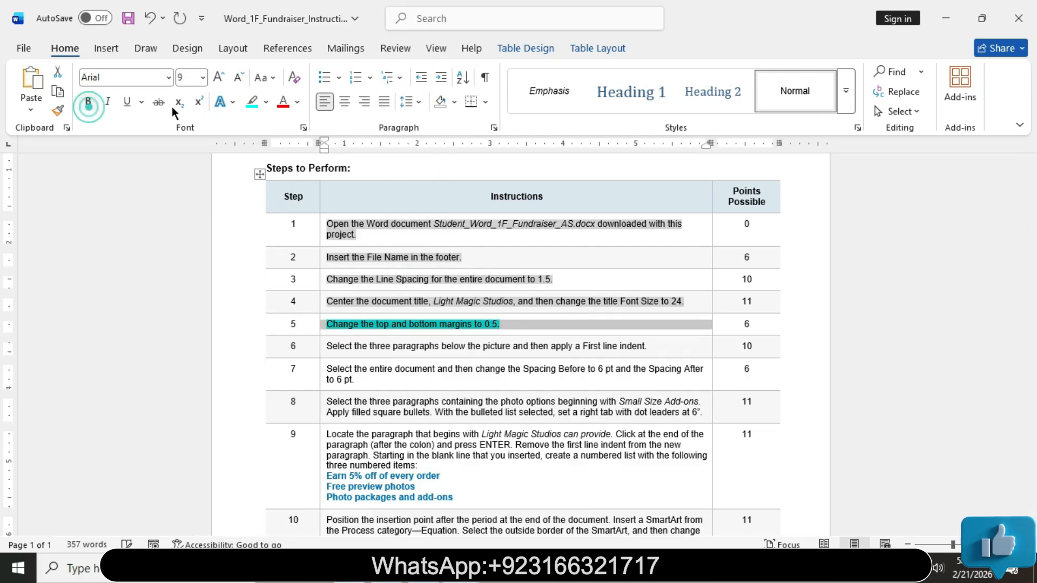
click(267, 102)
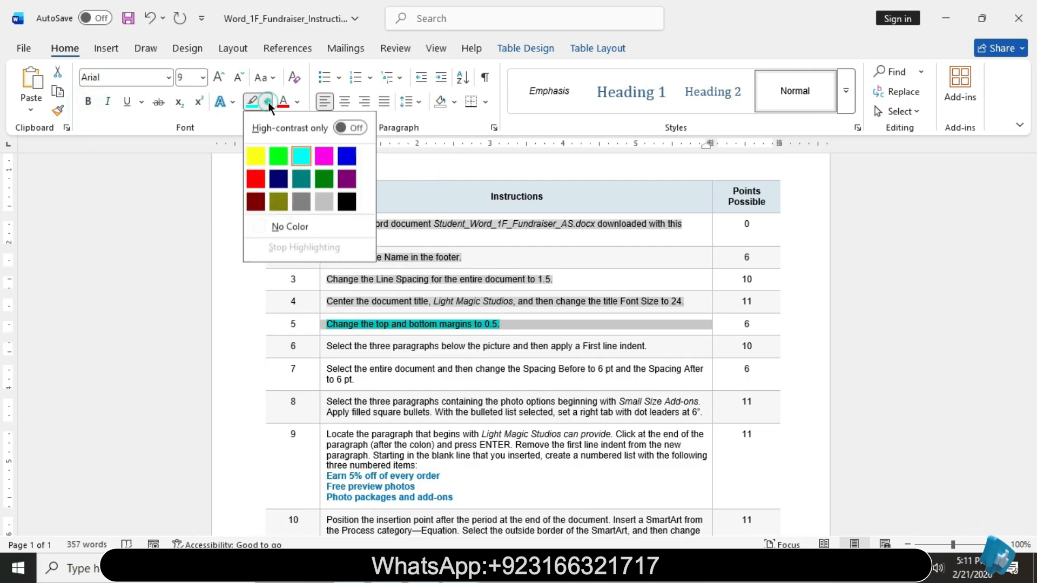
click(324, 201)
Format the step 6 instruction about the first line indent as 11 pt bold text with turquoise highlighting
click(320, 350)
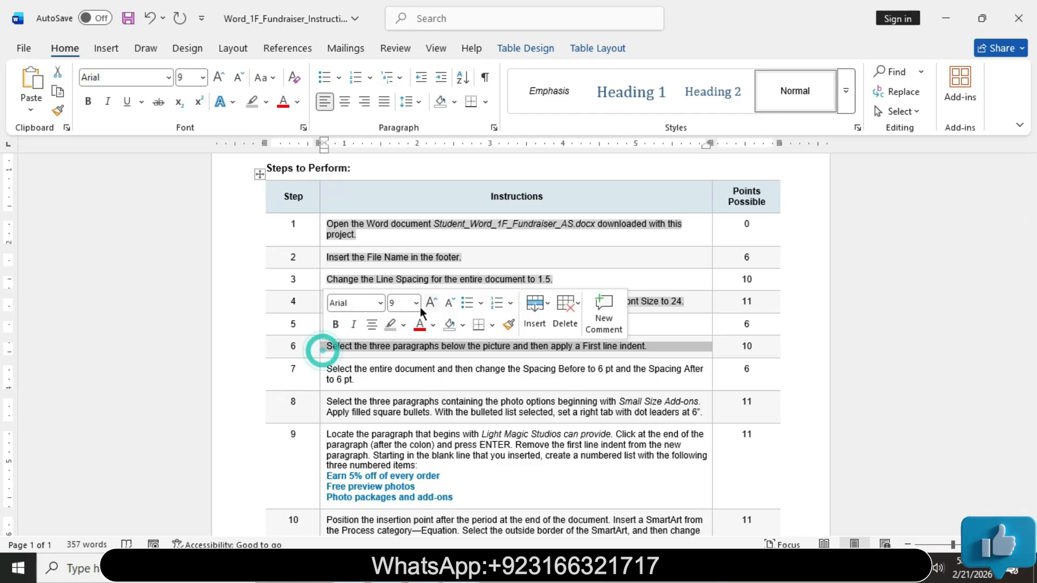
click(415, 304)
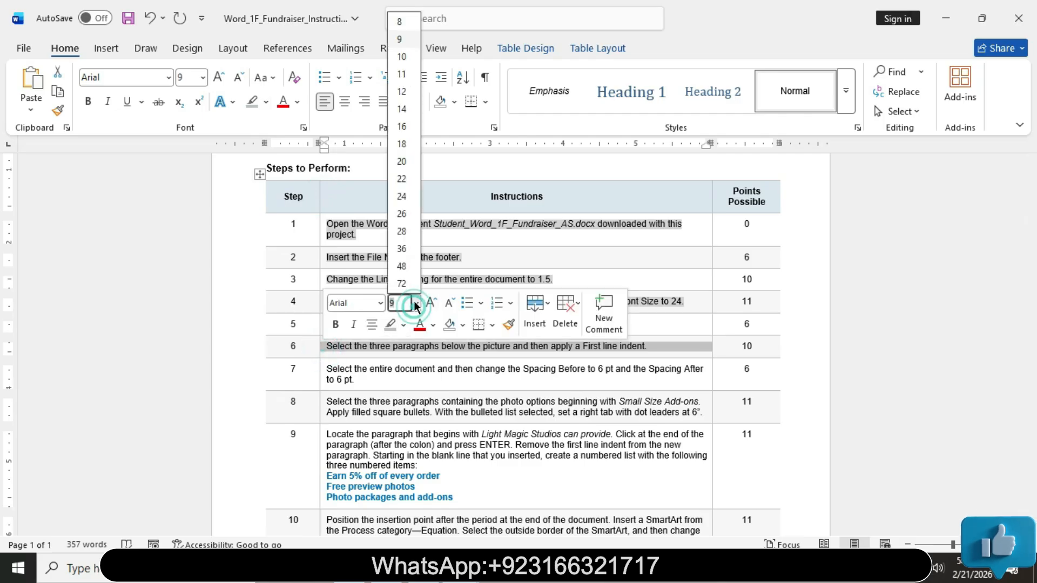
click(401, 74)
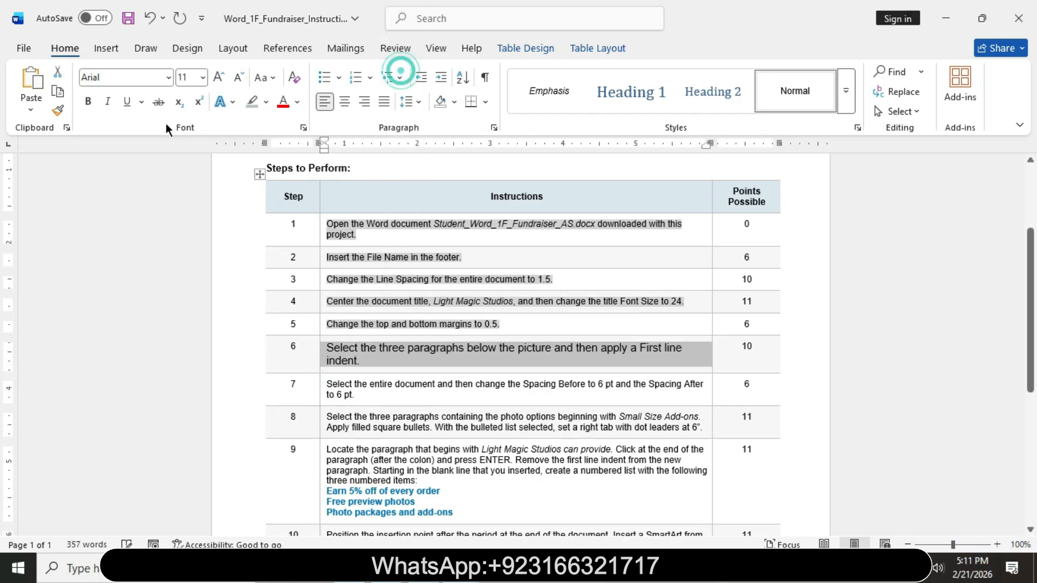
click(85, 104)
click(269, 104)
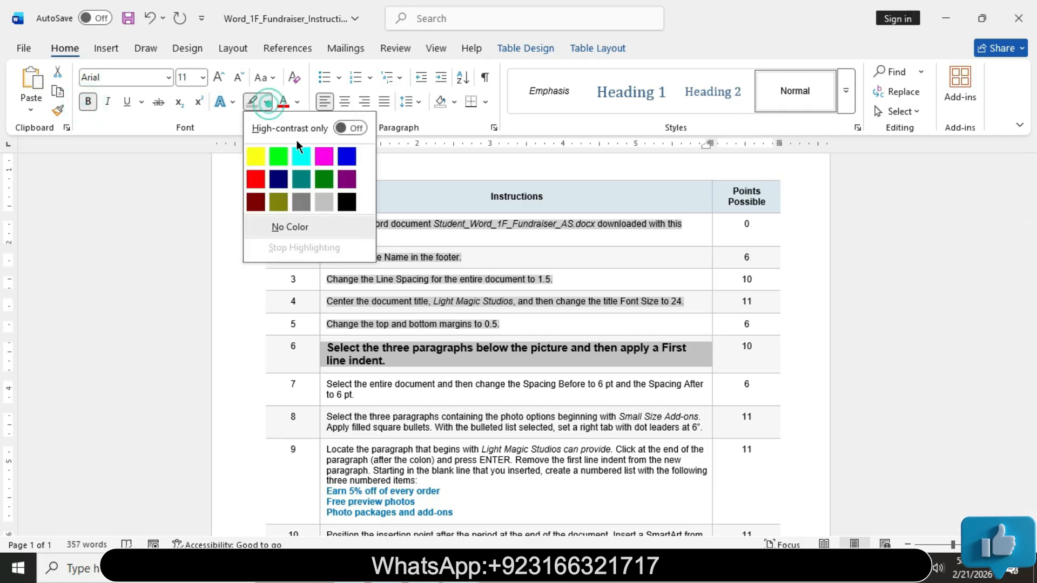
click(297, 155)
Following the step 6 instruction, apply a 0.5" First line indent to the three paragraphs below the picture in the student document
triple_click(329, 351)
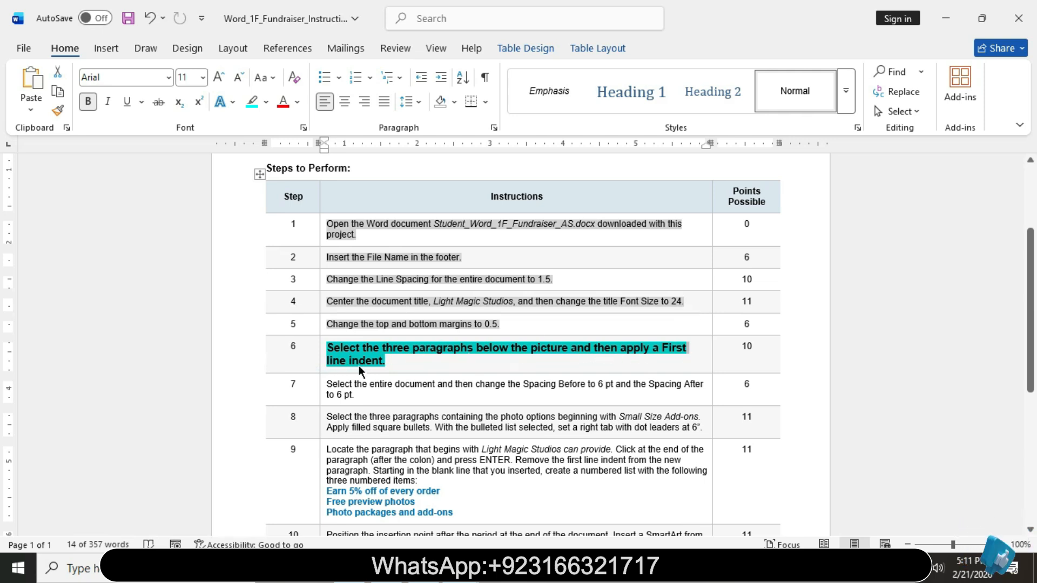
click(413, 368)
drag(327, 348, 573, 346)
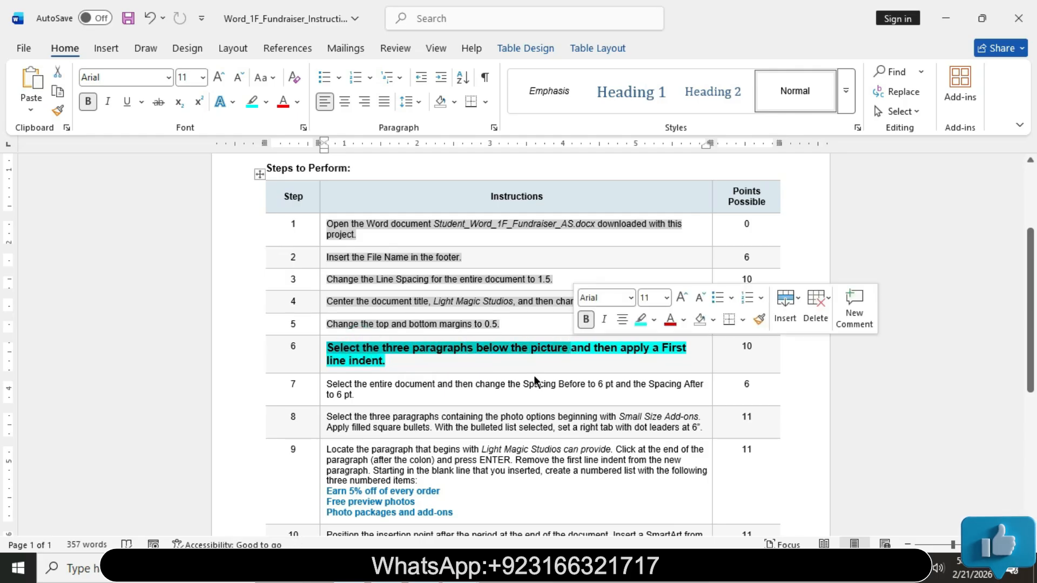
click(461, 568)
click(524, 520)
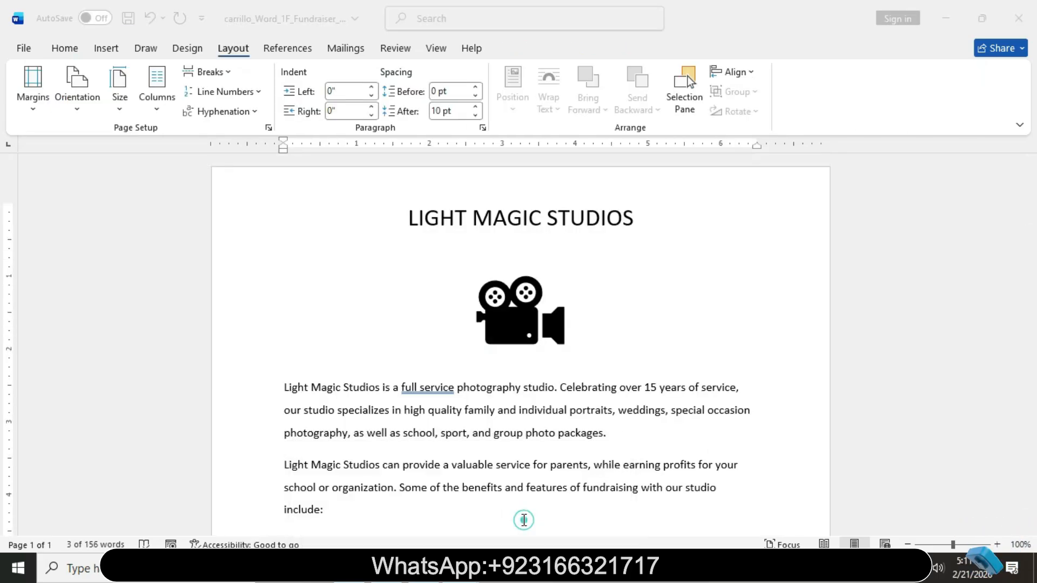
drag(279, 389, 602, 440)
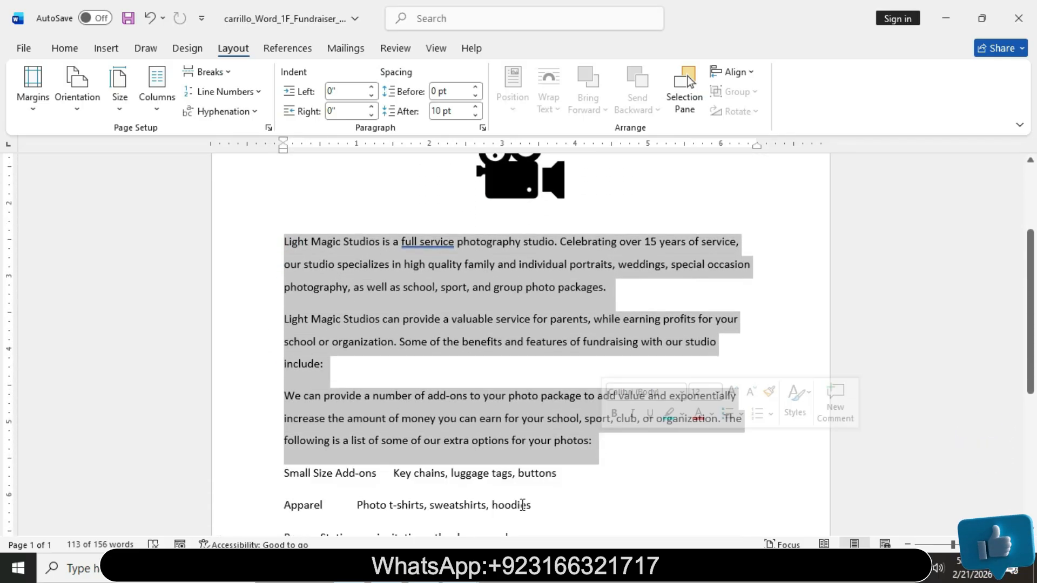
mouse_move(460, 567)
click(437, 542)
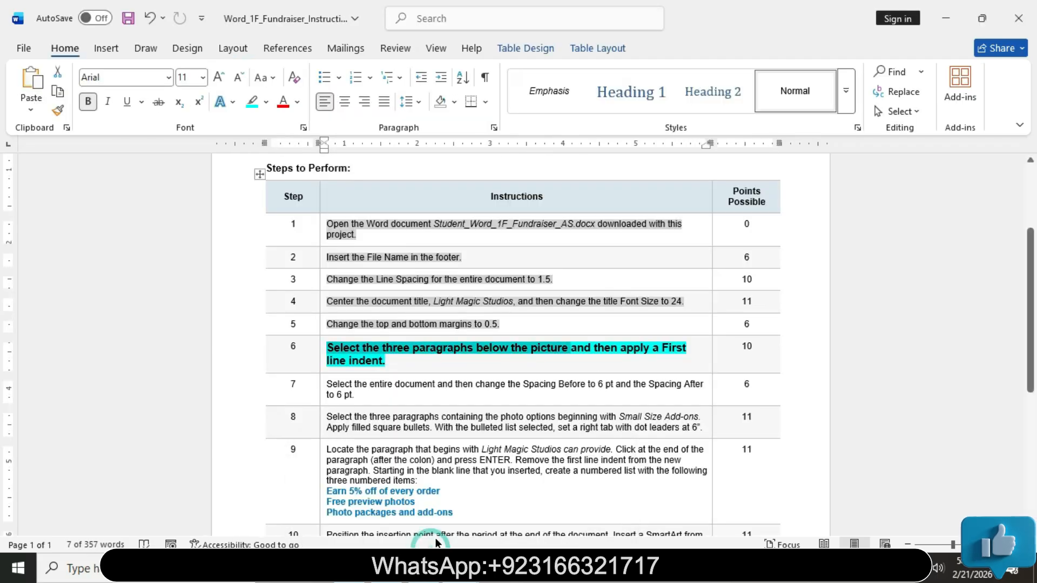
click(594, 350)
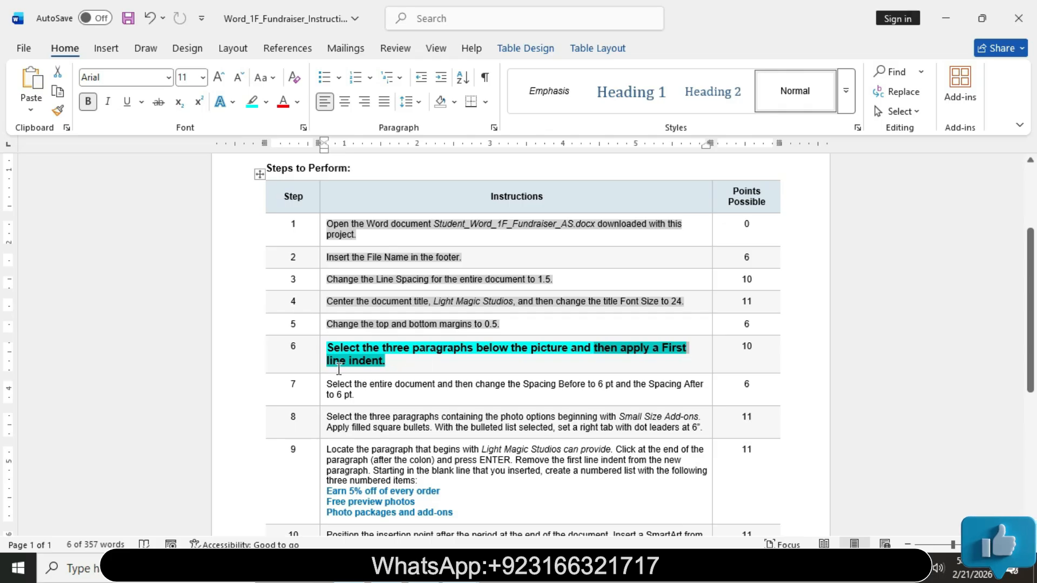
mouse_move(460, 567)
click(550, 526)
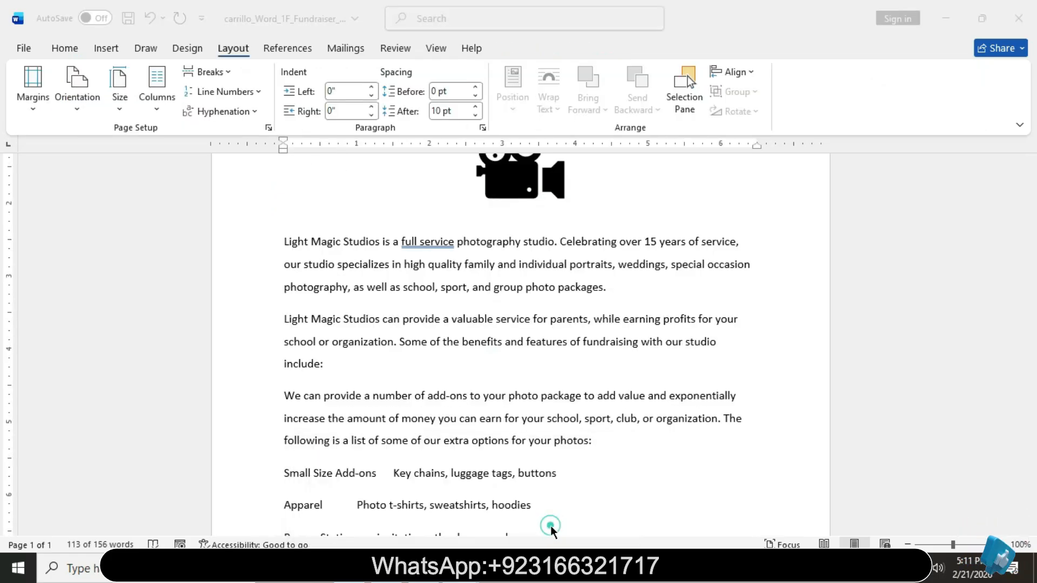
click(71, 49)
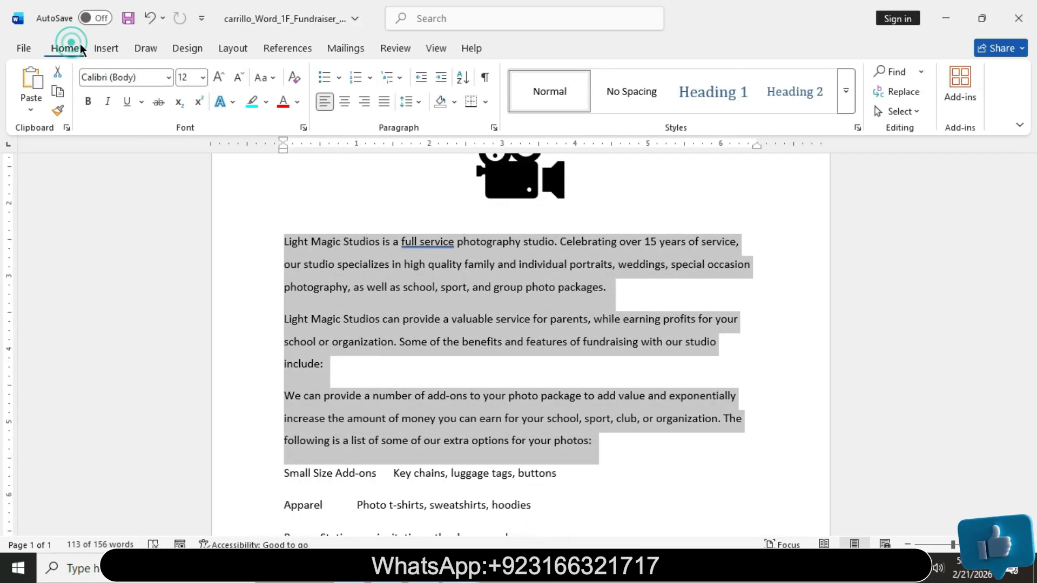
click(496, 127)
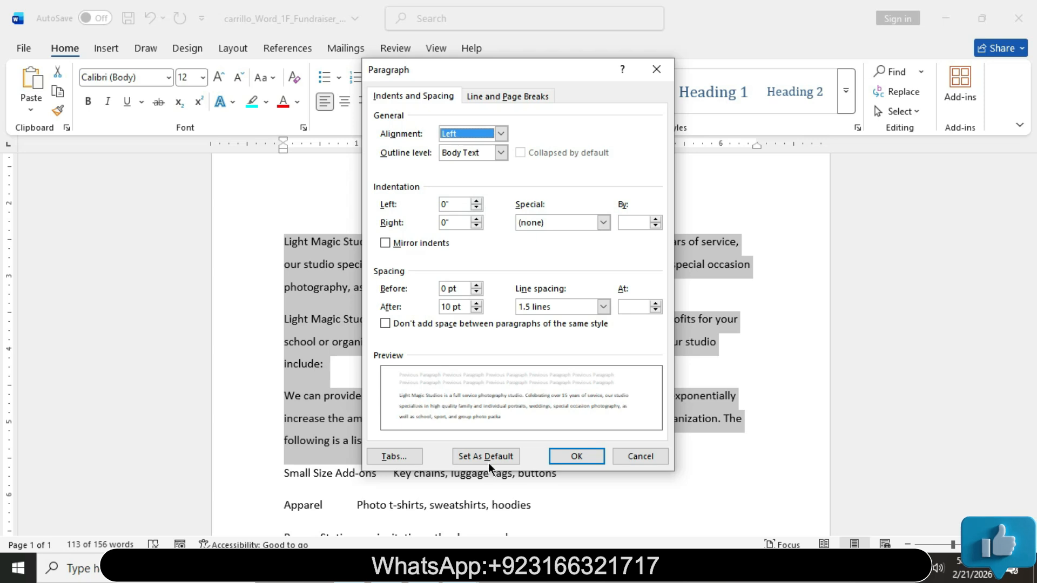
click(604, 222)
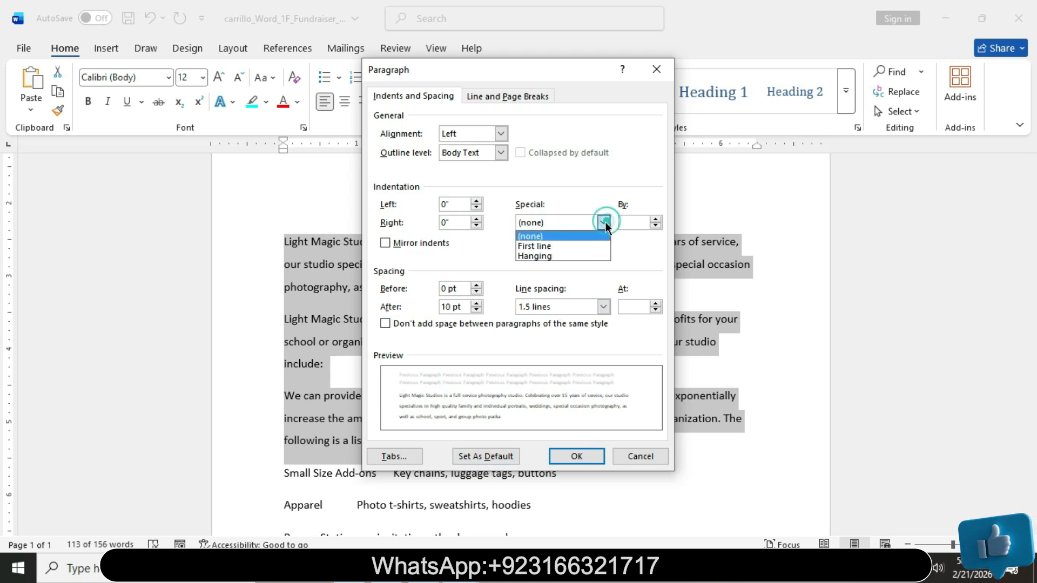
click(569, 247)
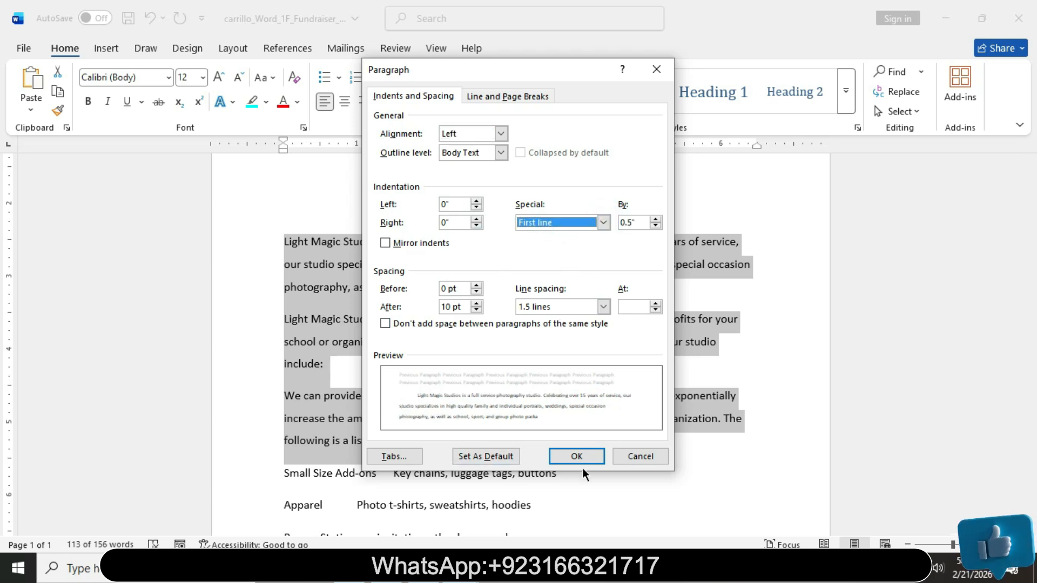
click(594, 454)
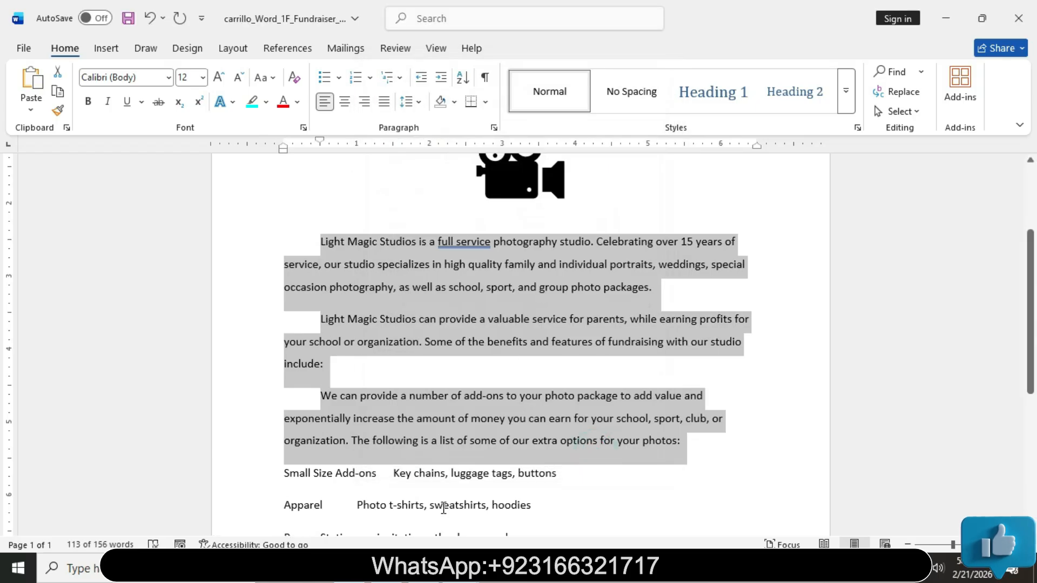
Return to the instructions document and set the step 6 instruction to 9 pt, non-bold text with light gray highlighting
mouse_move(463, 568)
click(420, 508)
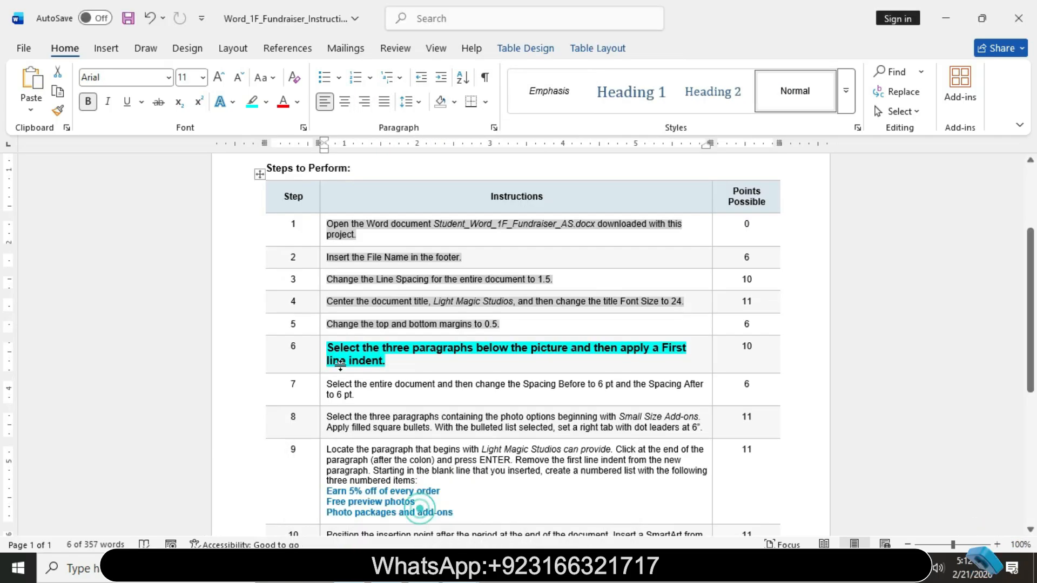
click(322, 354)
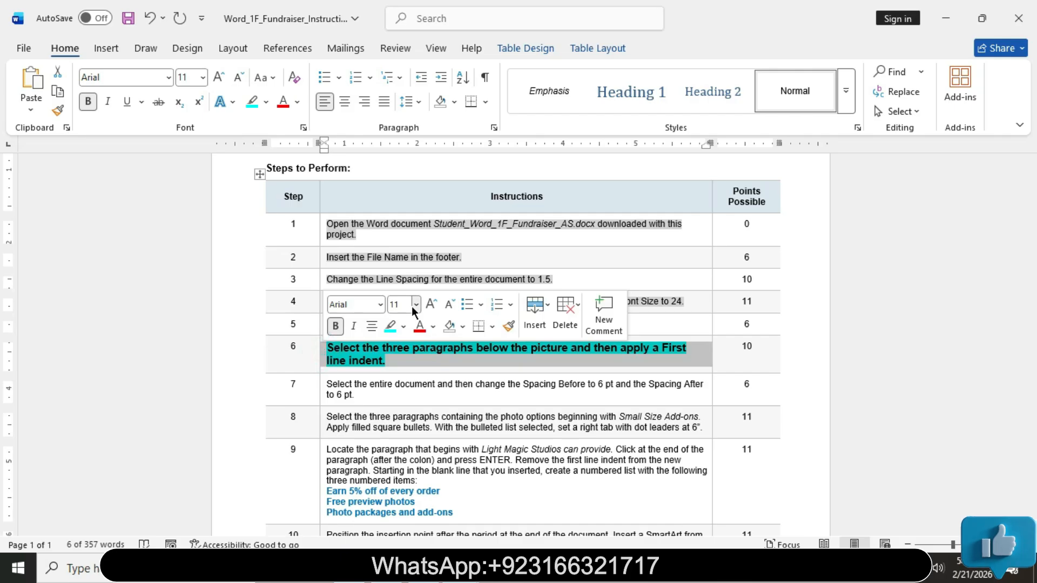
click(413, 305)
click(406, 34)
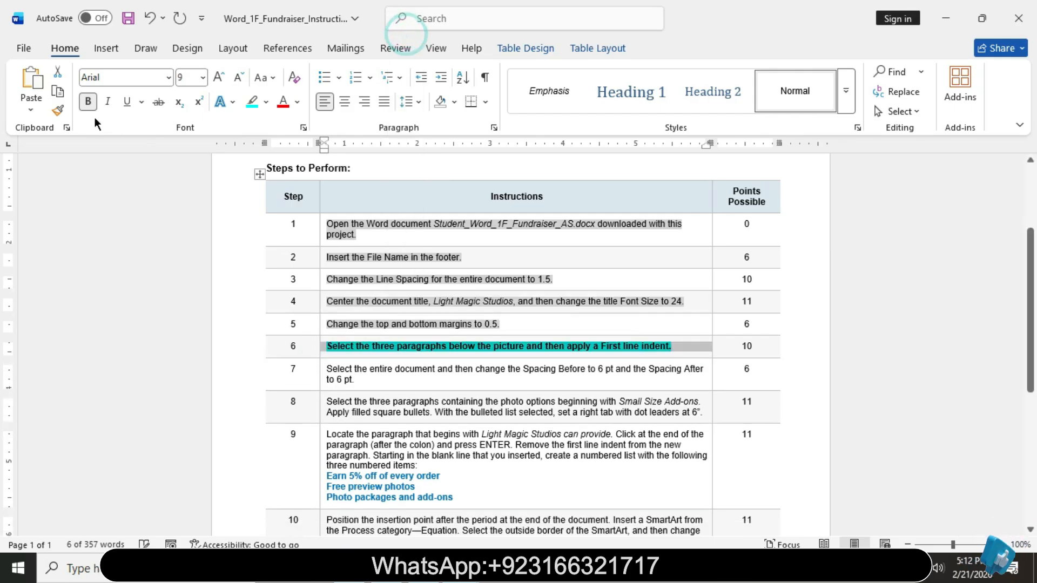
click(86, 106)
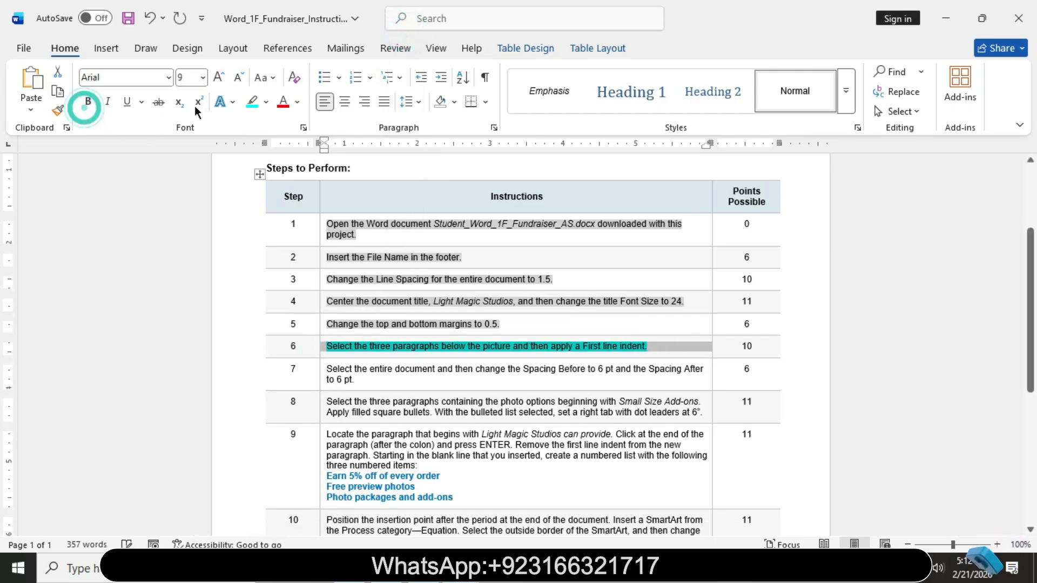
click(266, 105)
click(322, 211)
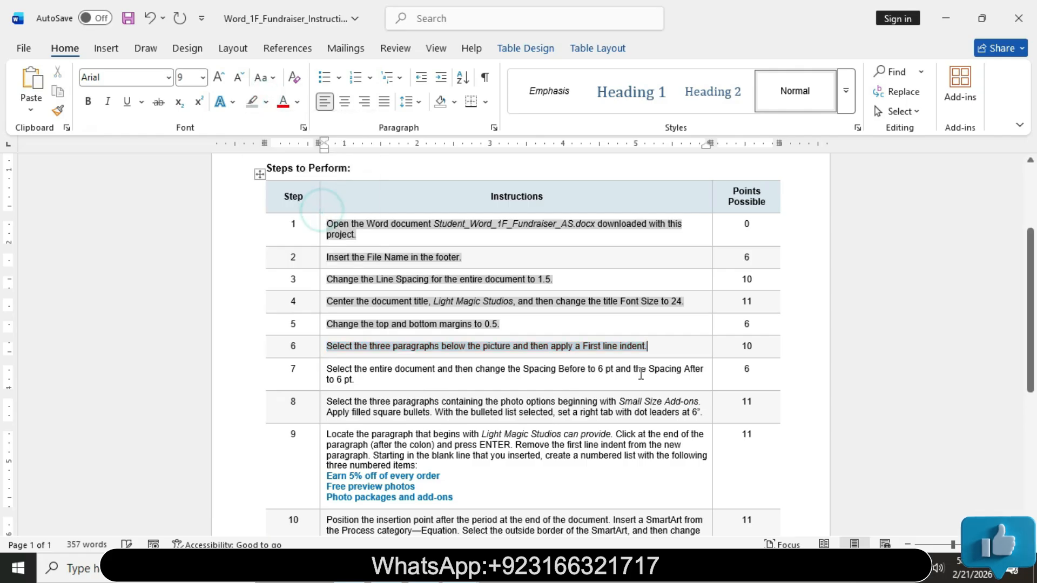
Format the step 7 instruction about paragraph spacing as 11 pt bold text with turquoise highlighting
click(320, 373)
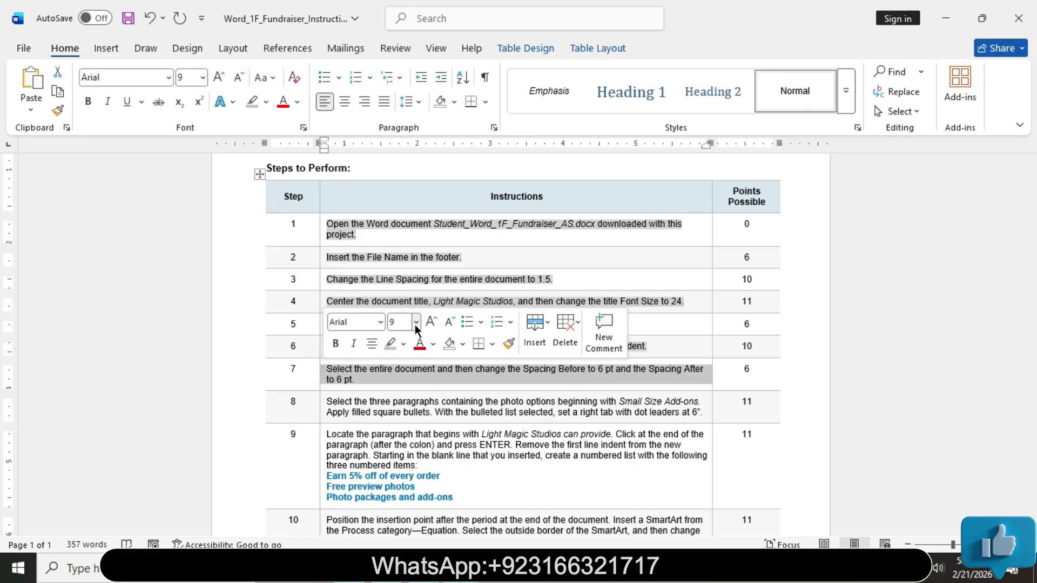
click(415, 323)
click(406, 89)
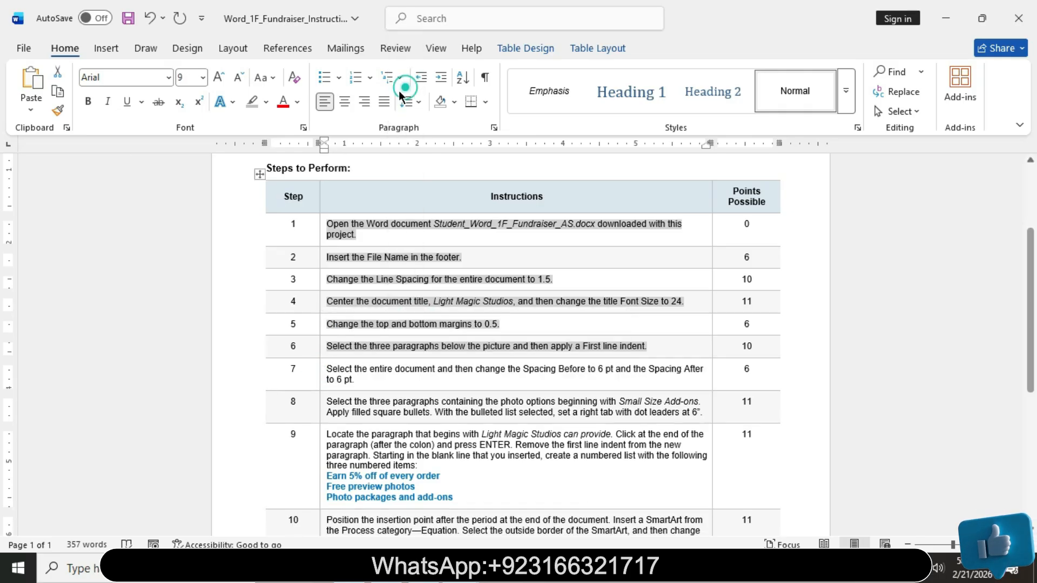
click(88, 101)
click(264, 108)
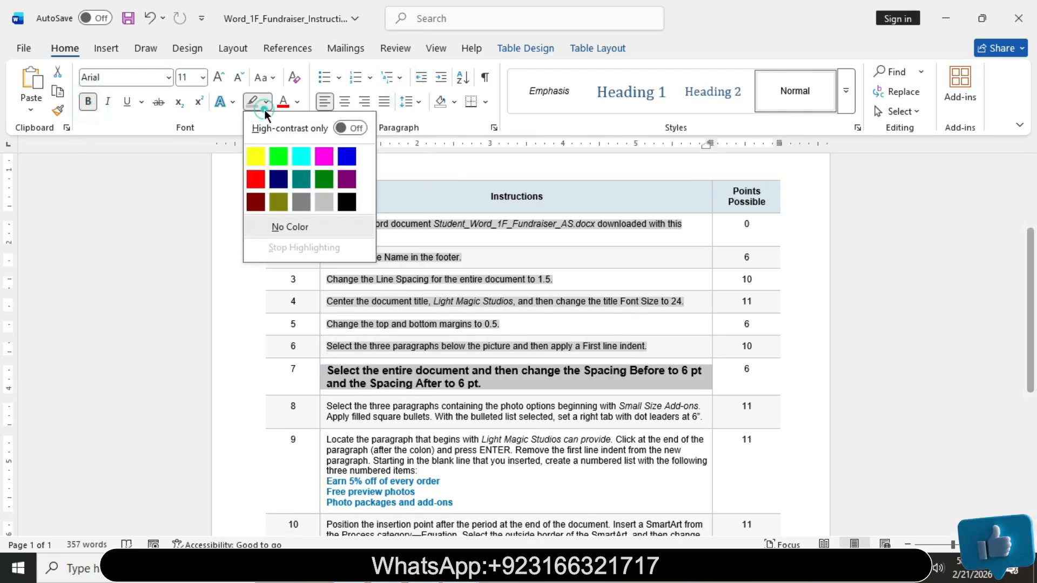
click(298, 157)
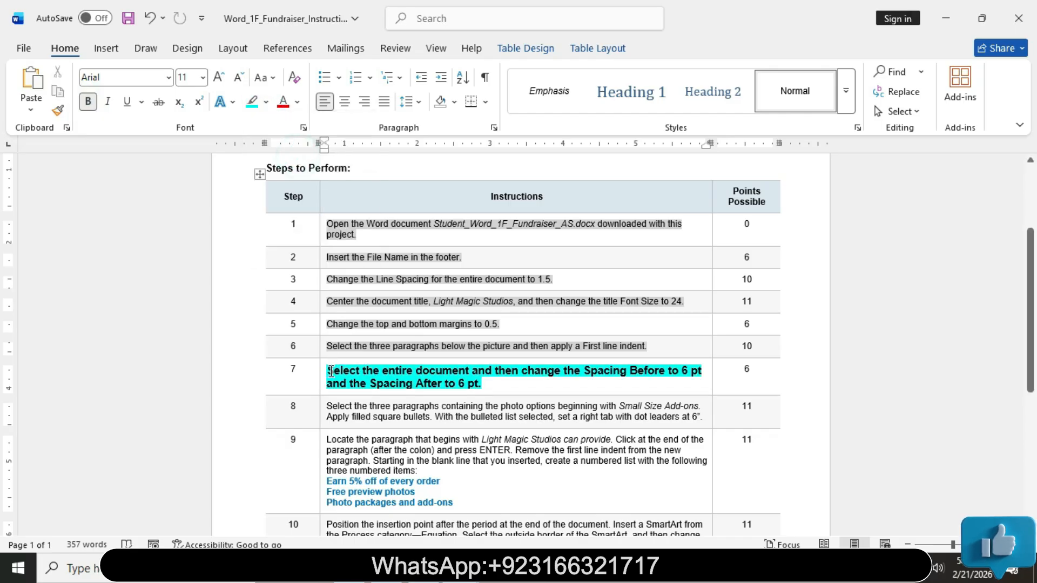
Read the step 7 instruction, then select the entire student document and set its Spacing Before to 6 pt
drag(353, 372, 471, 385)
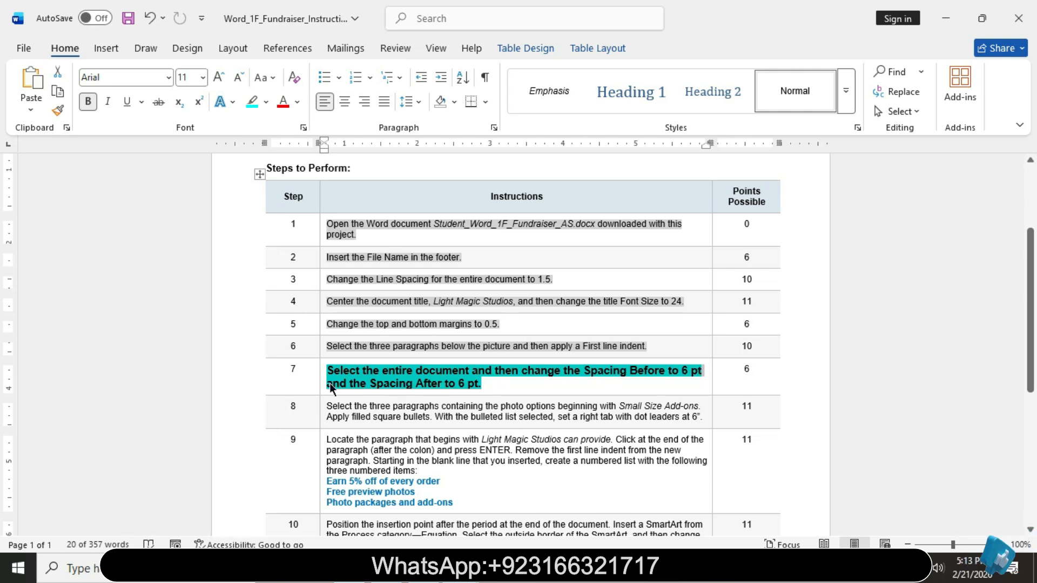
click(489, 383)
drag(332, 369, 492, 372)
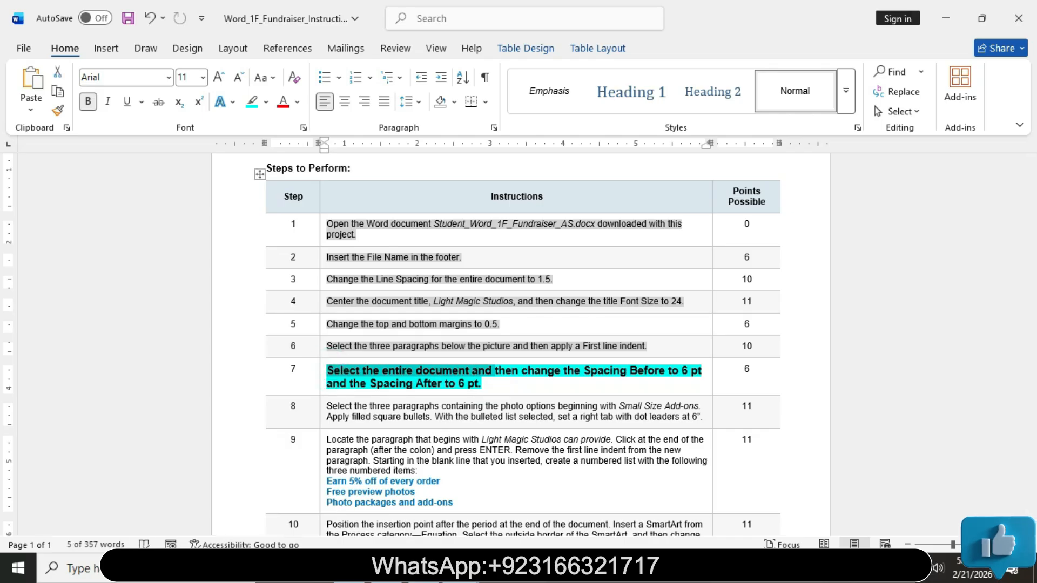
mouse_move(520, 567)
click(519, 514)
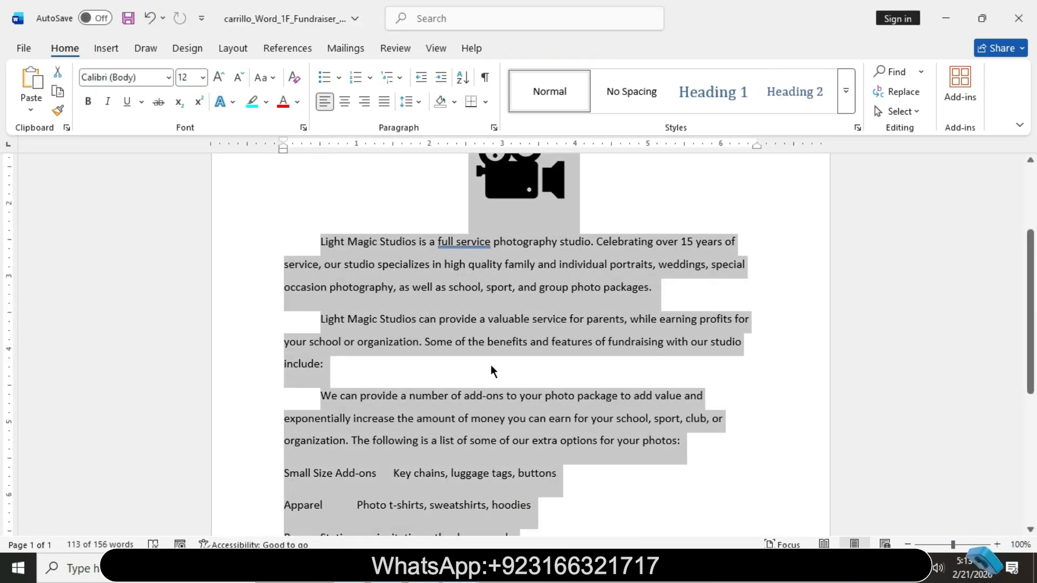
mouse_move(462, 567)
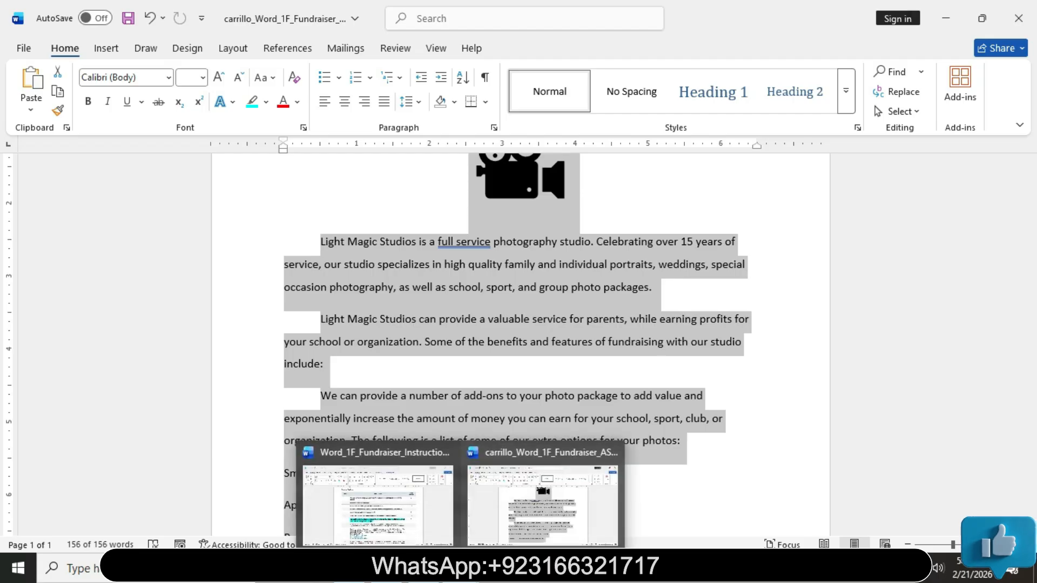
click(418, 532)
drag(497, 371, 695, 369)
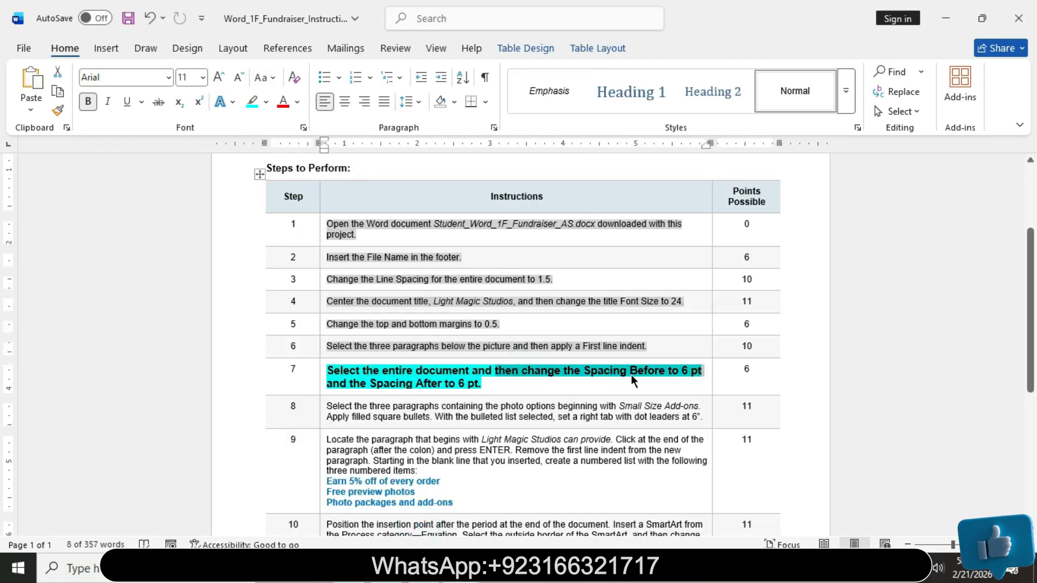
mouse_move(462, 567)
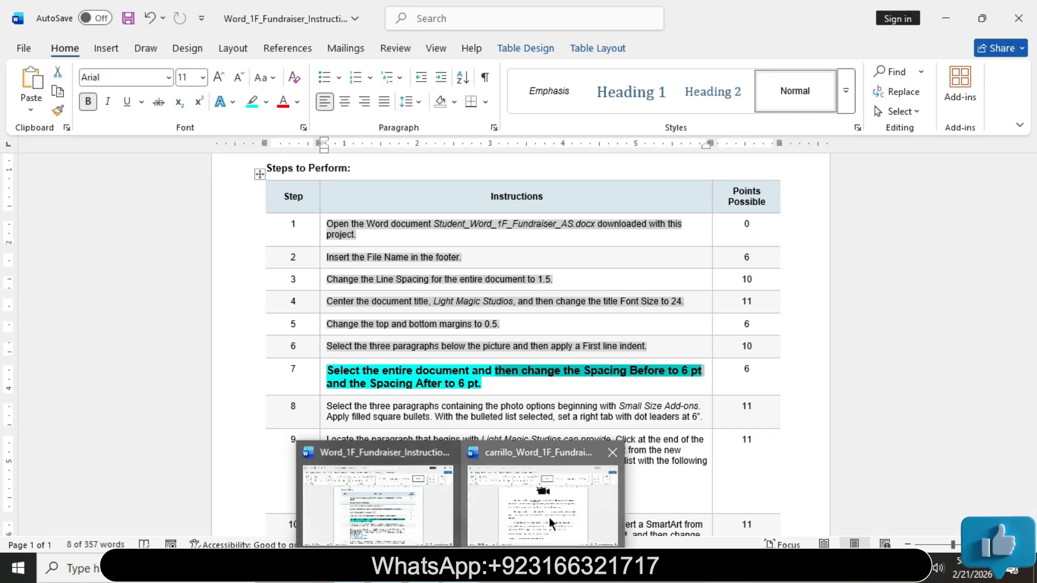
click(549, 517)
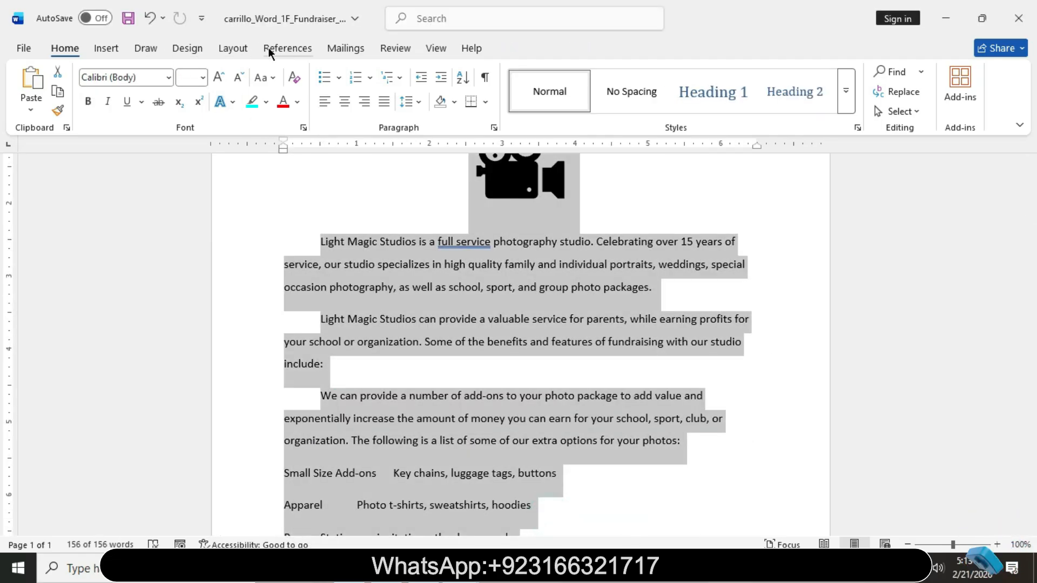
click(226, 50)
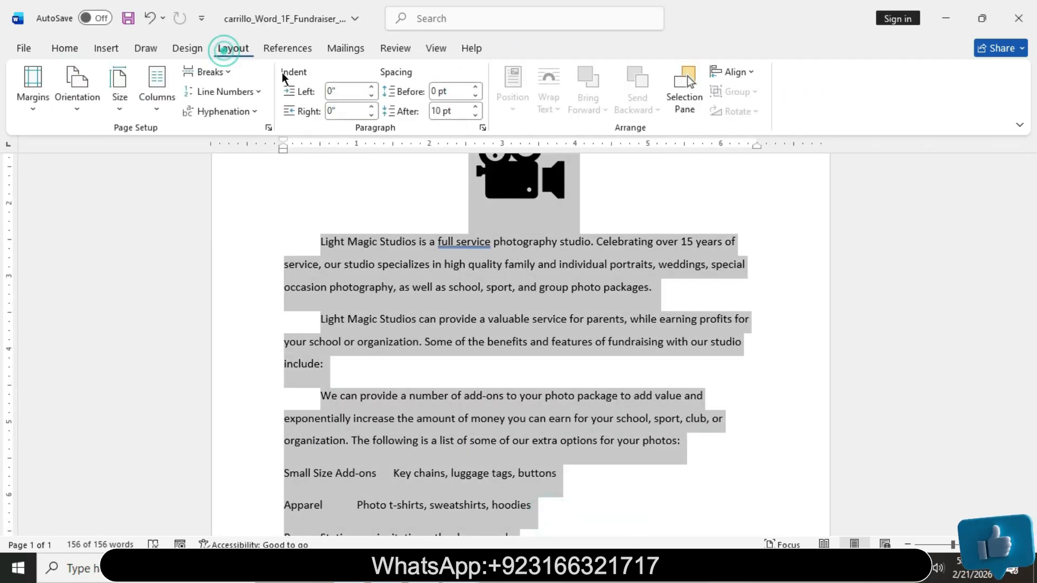
click(475, 88)
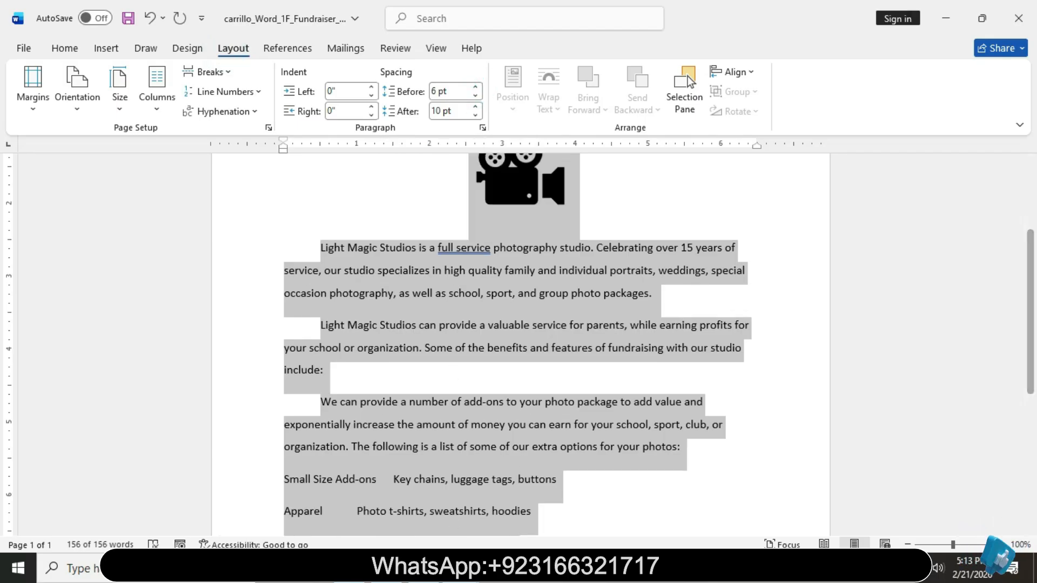
Check the rest of the step 7 instruction, then set the entire student document's Spacing After to 6 pt
mouse_move(461, 567)
click(431, 518)
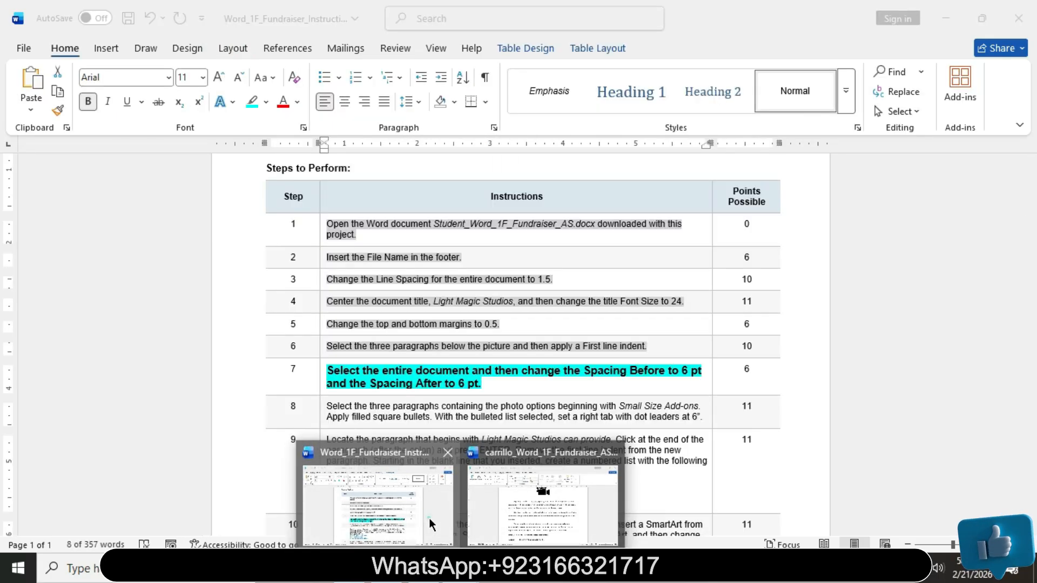
drag(344, 385, 477, 386)
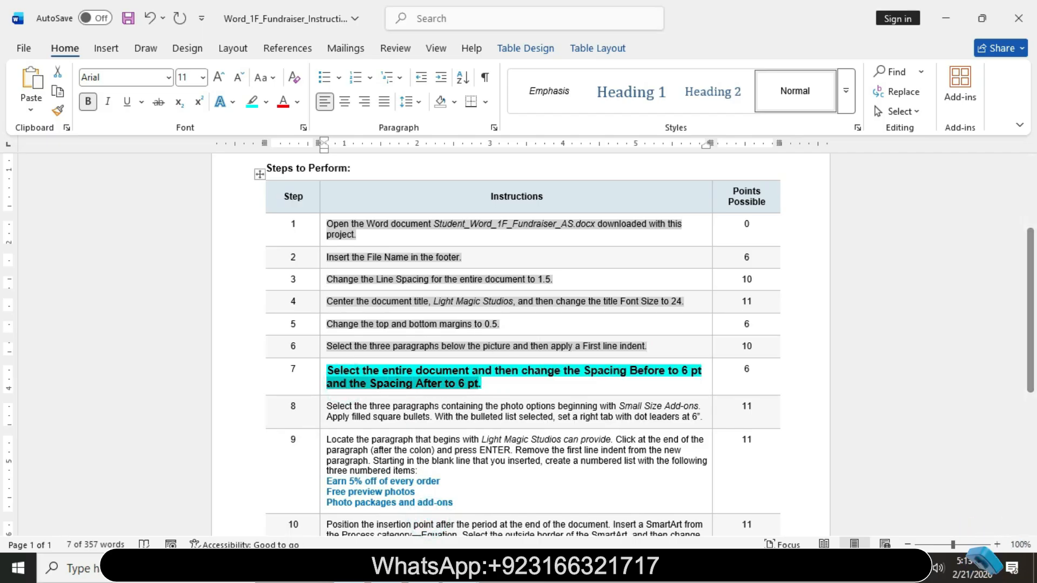
click(540, 491)
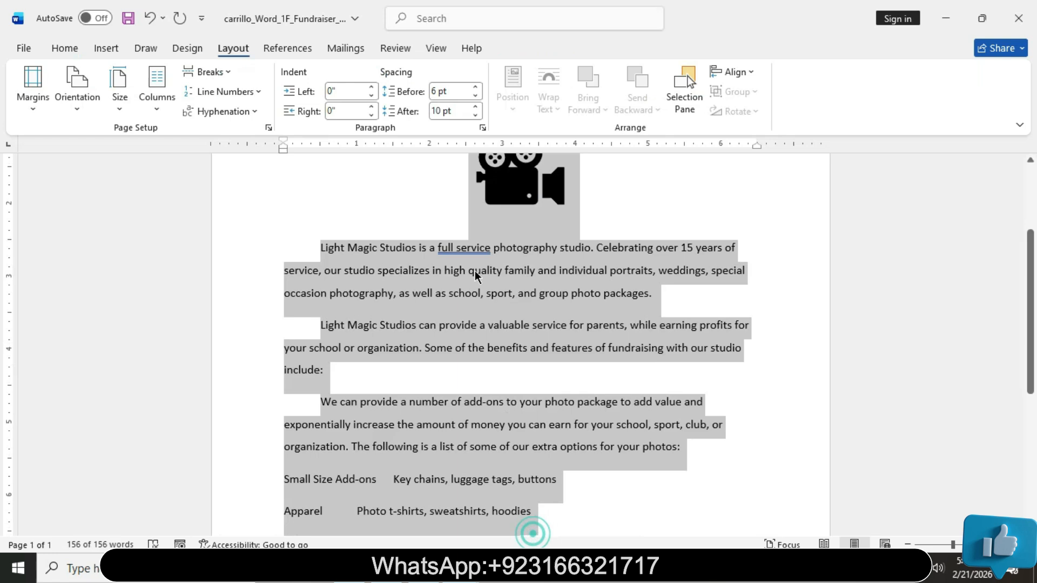
click(475, 115)
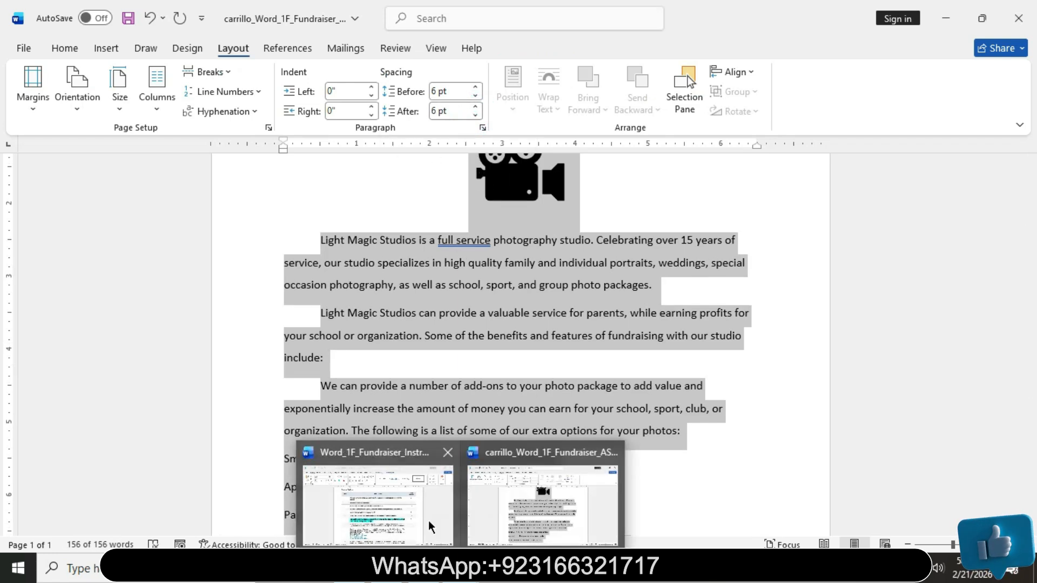
Return to the instructions document and set the step 7 instruction to 9 pt, non-bold text with light gray highlighting
click(394, 502)
triple_click(326, 371)
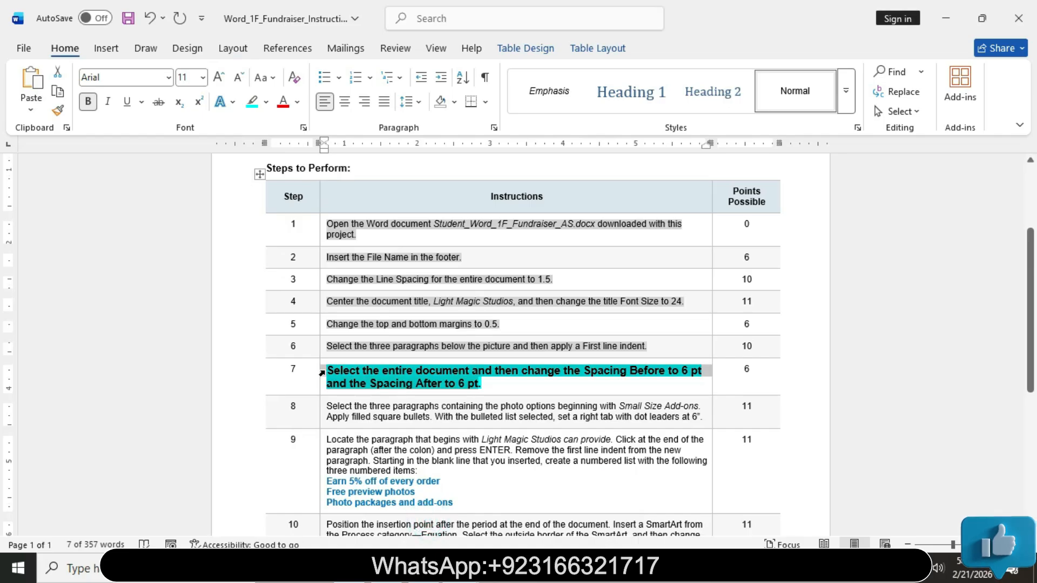
click(419, 322)
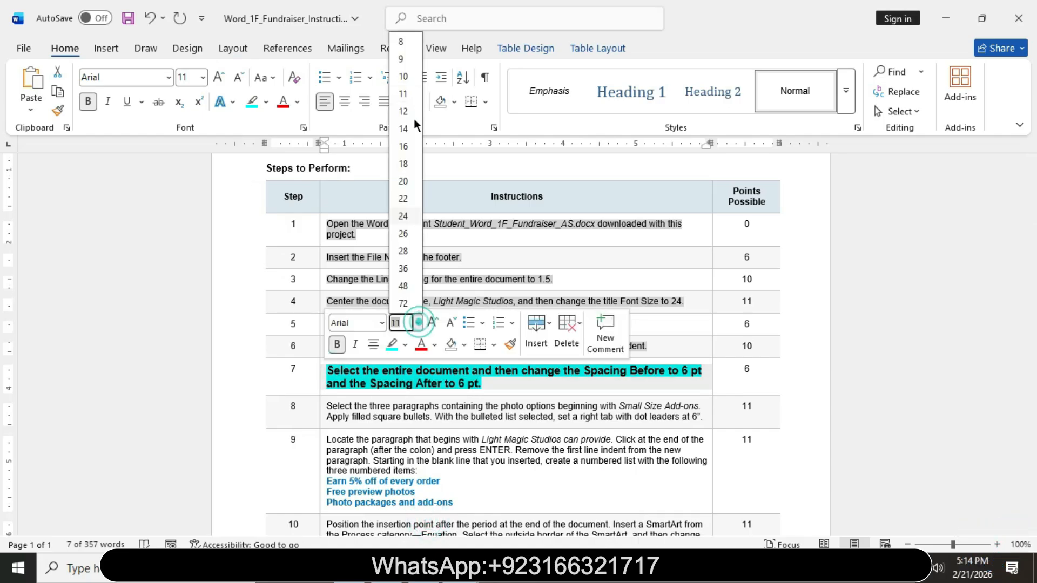
click(401, 59)
click(84, 105)
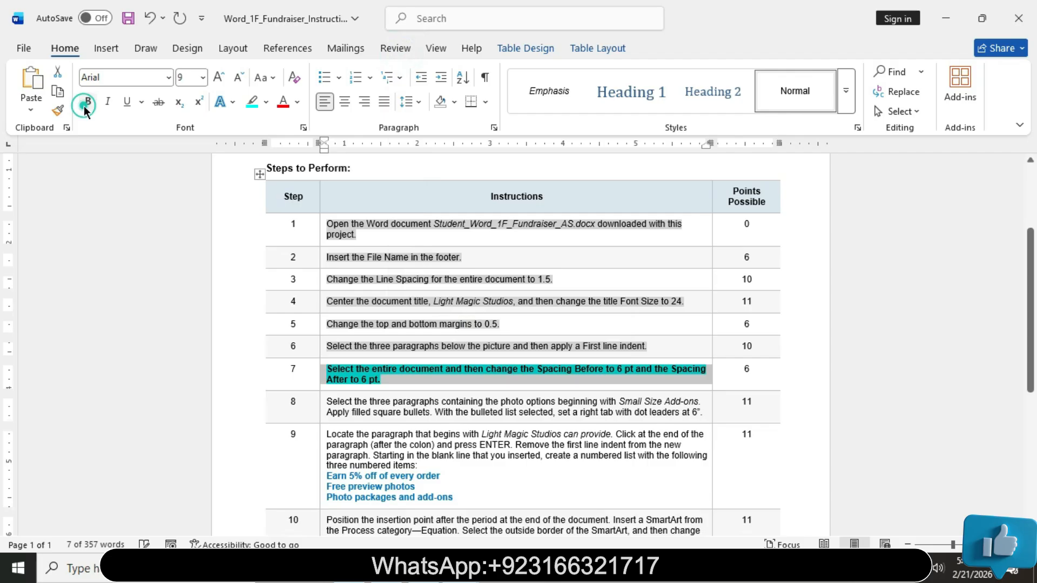
click(265, 102)
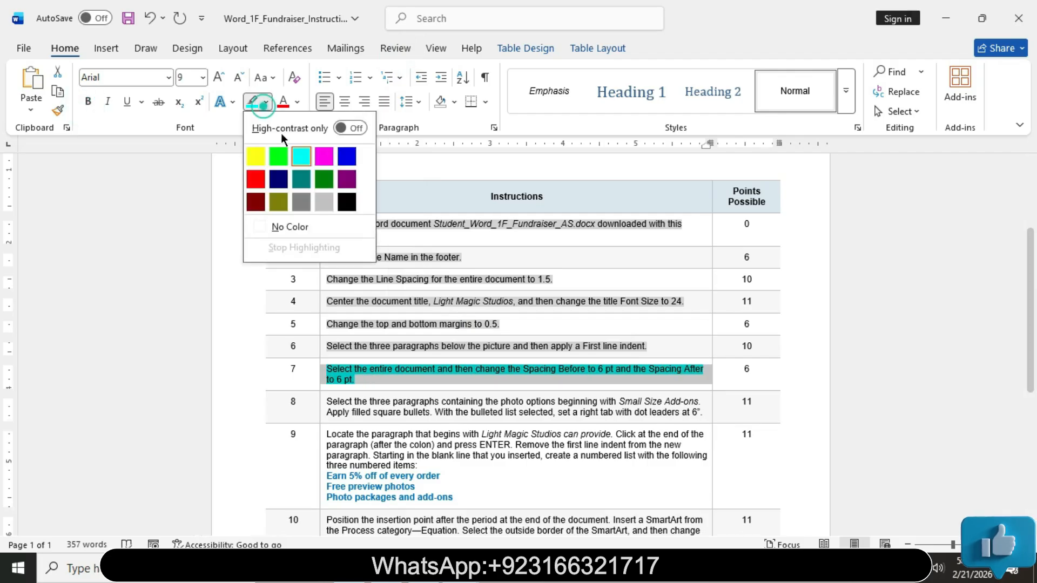
click(323, 205)
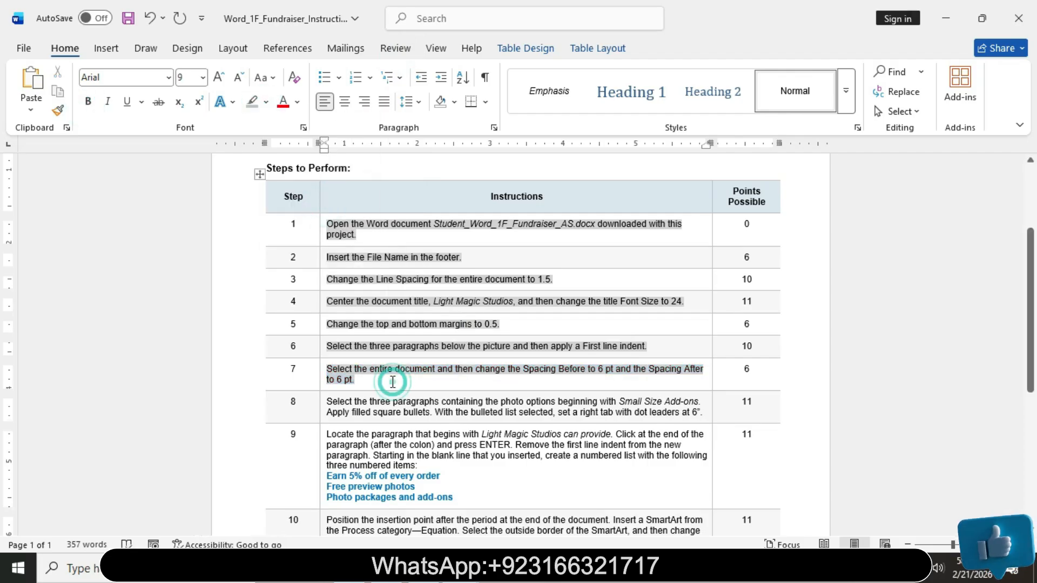
click(393, 381)
Format the step 8 instruction about the photo options list as 11 pt bold text with turquoise highlighting
click(322, 411)
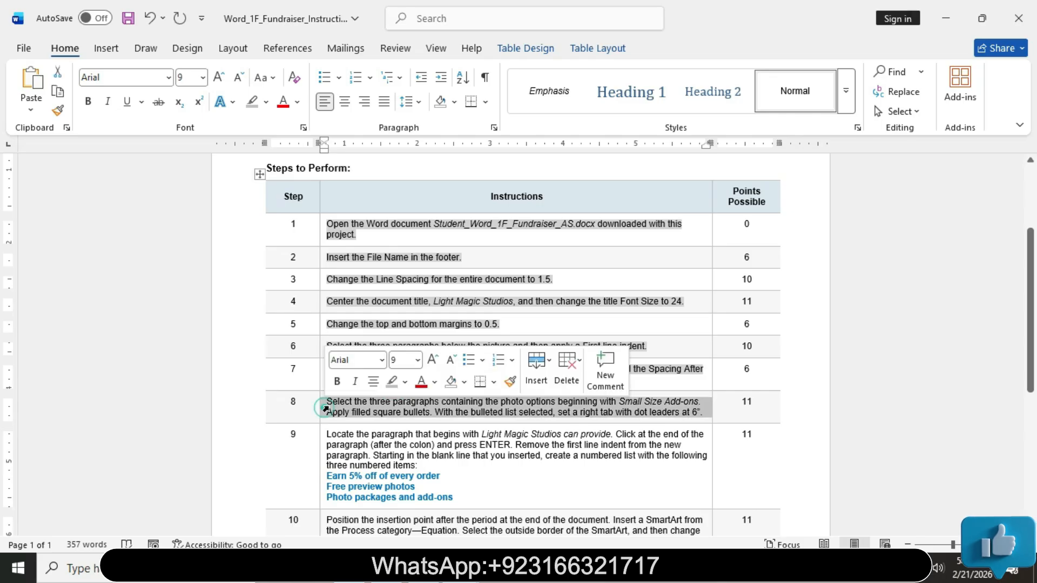
click(418, 359)
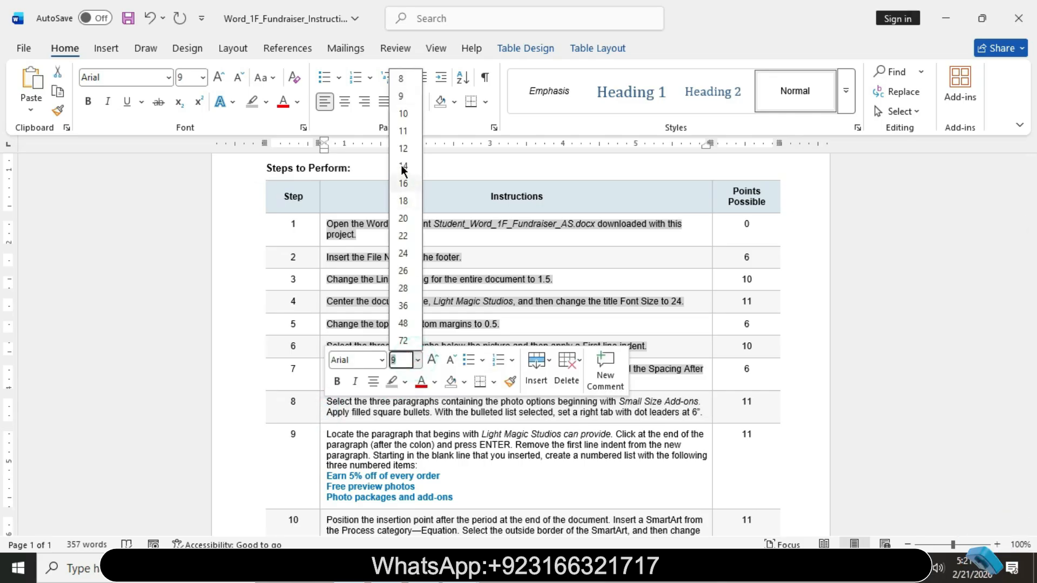
click(403, 132)
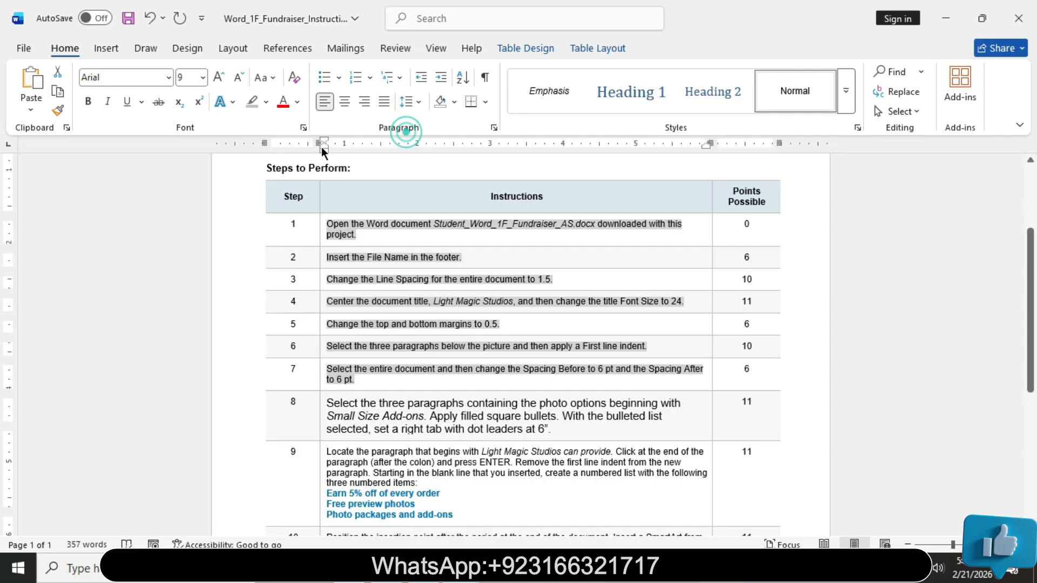
click(87, 101)
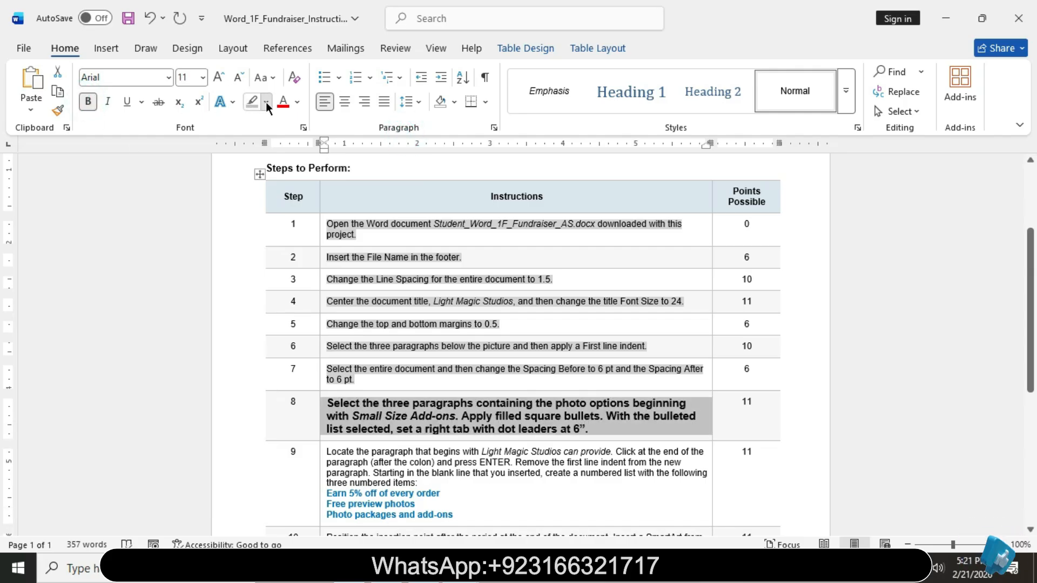
click(266, 102)
click(304, 157)
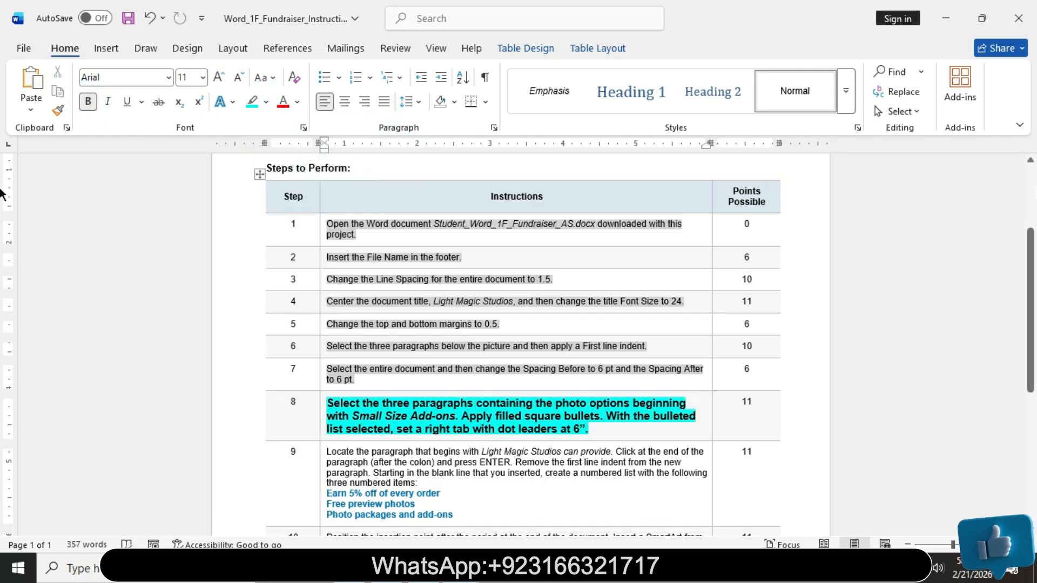
Read the step 8 instruction on bullets and tab settings for the three photo option paragraphs
scroll(1033, 254, down, 1)
scroll(1033, 254, down, 2)
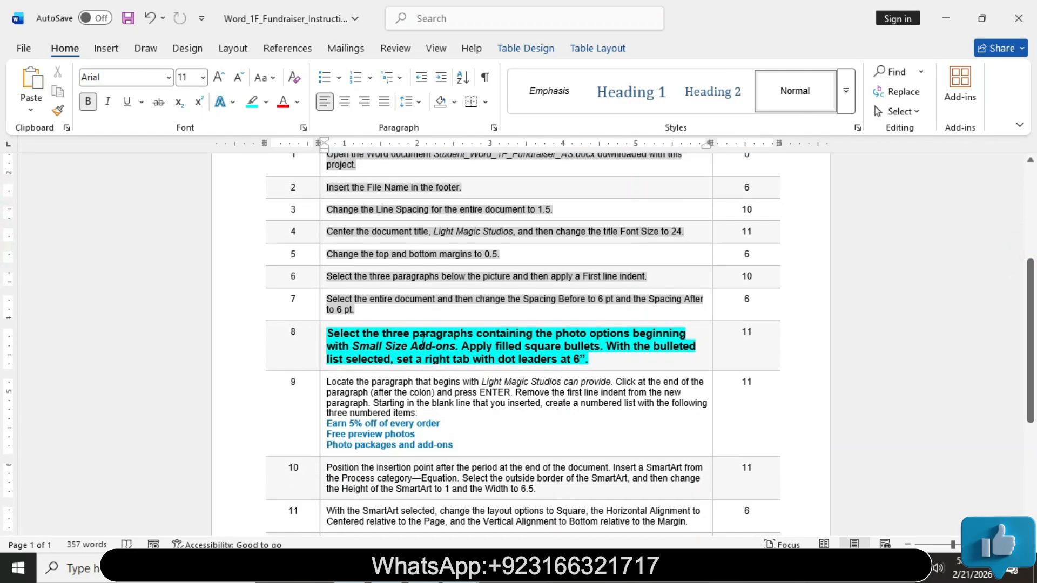
drag(328, 335, 589, 359)
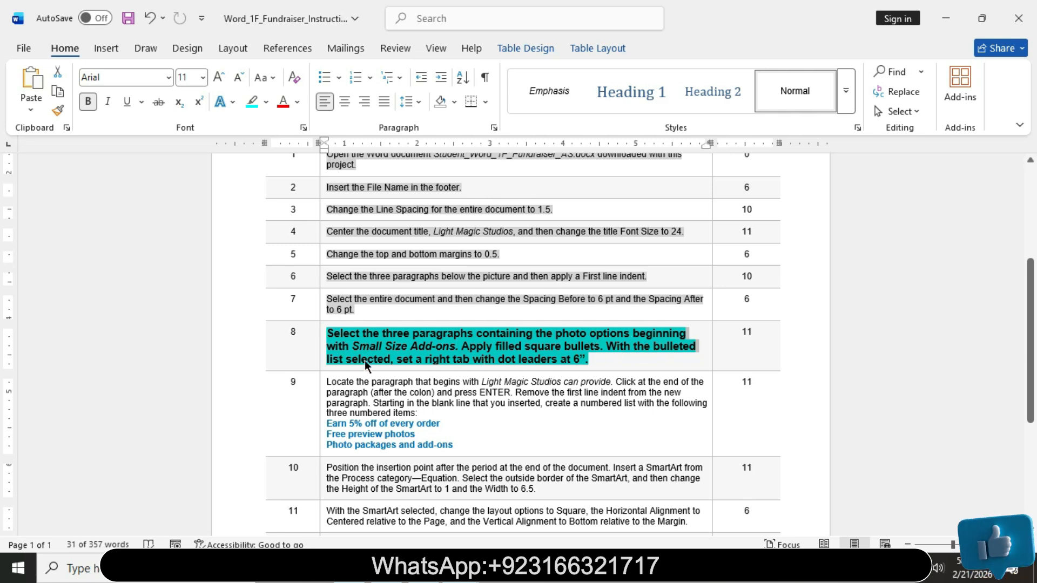
click(608, 363)
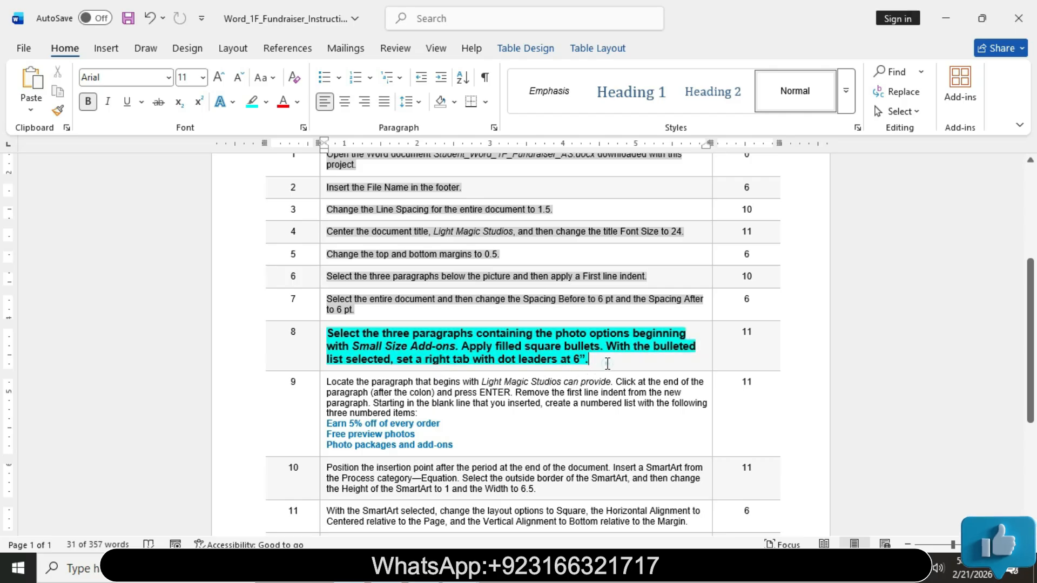
Check the step 8 instruction, then apply filled square bullets to the three photo option paragraphs starting with Small Size Add-ons in the student document
drag(327, 334, 417, 352)
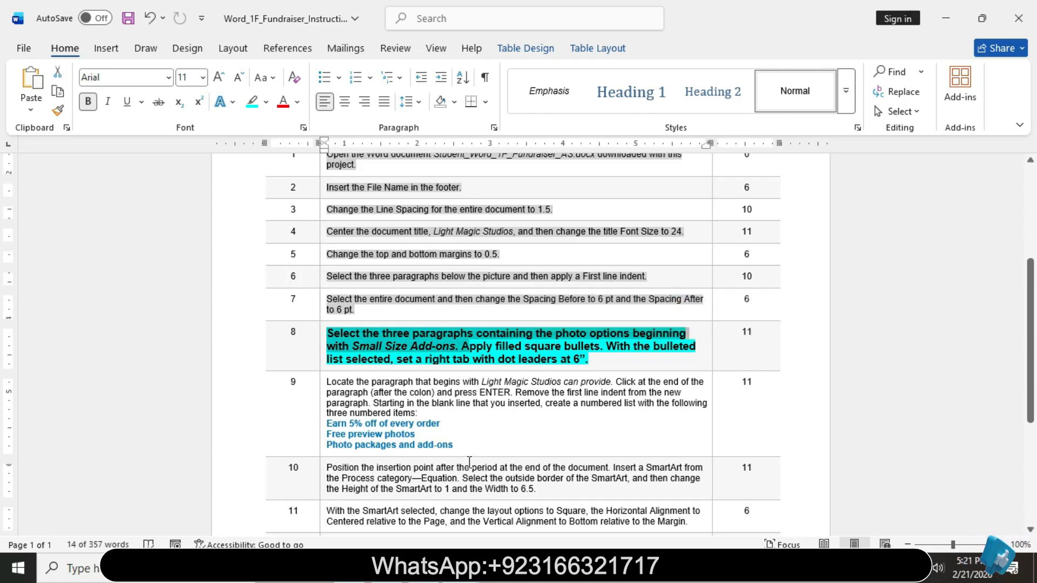
mouse_move(459, 568)
click(539, 521)
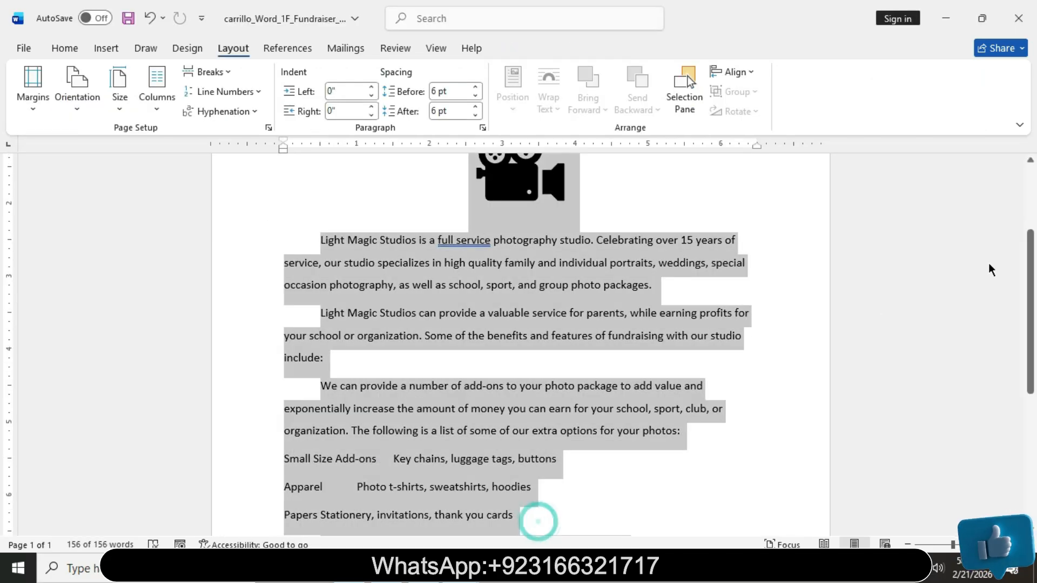
scroll(1026, 259, down, 3)
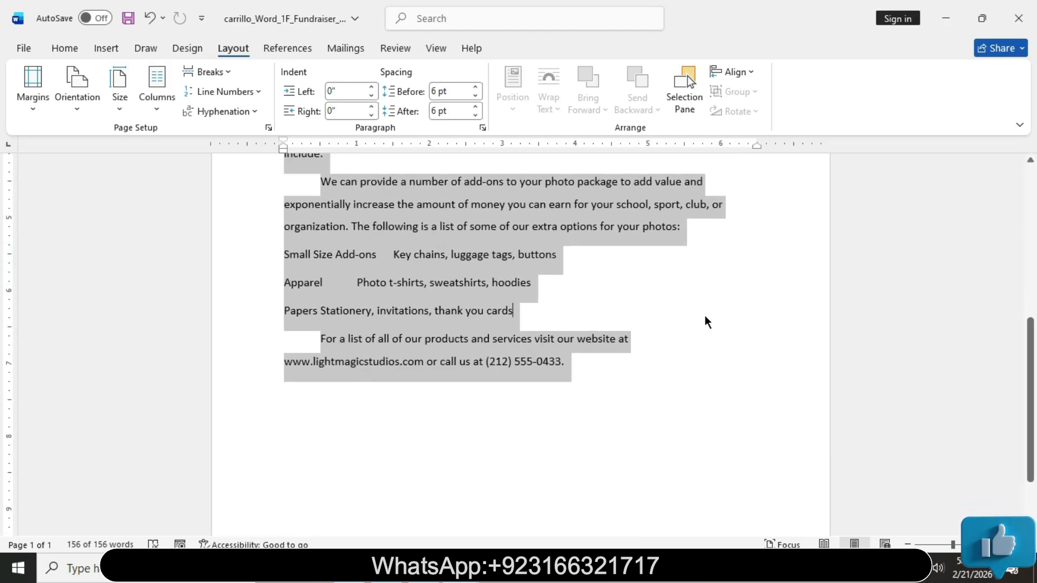
click(706, 323)
drag(297, 260, 506, 308)
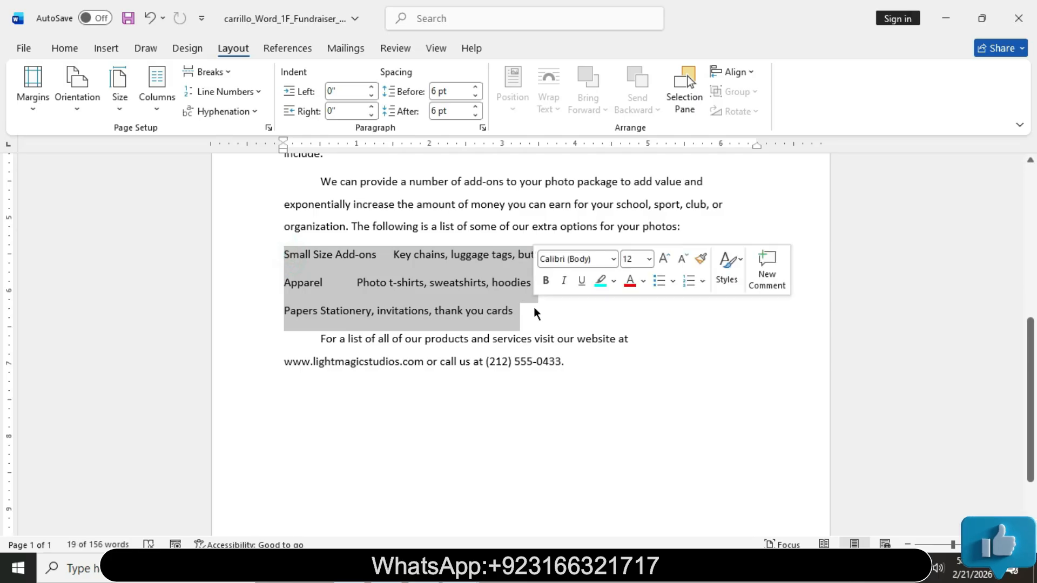
mouse_move(459, 569)
click(378, 505)
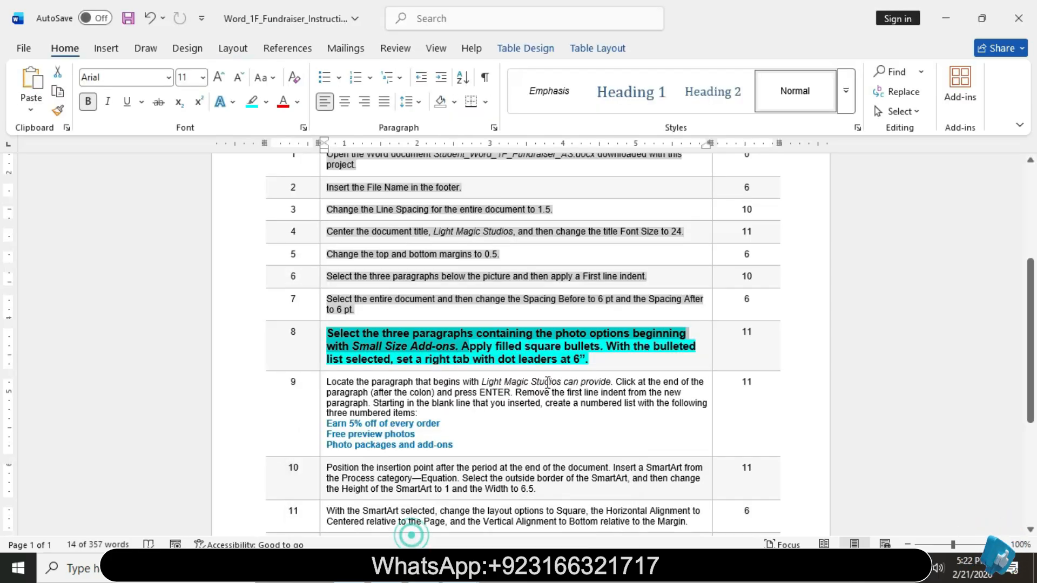
drag(471, 348, 599, 346)
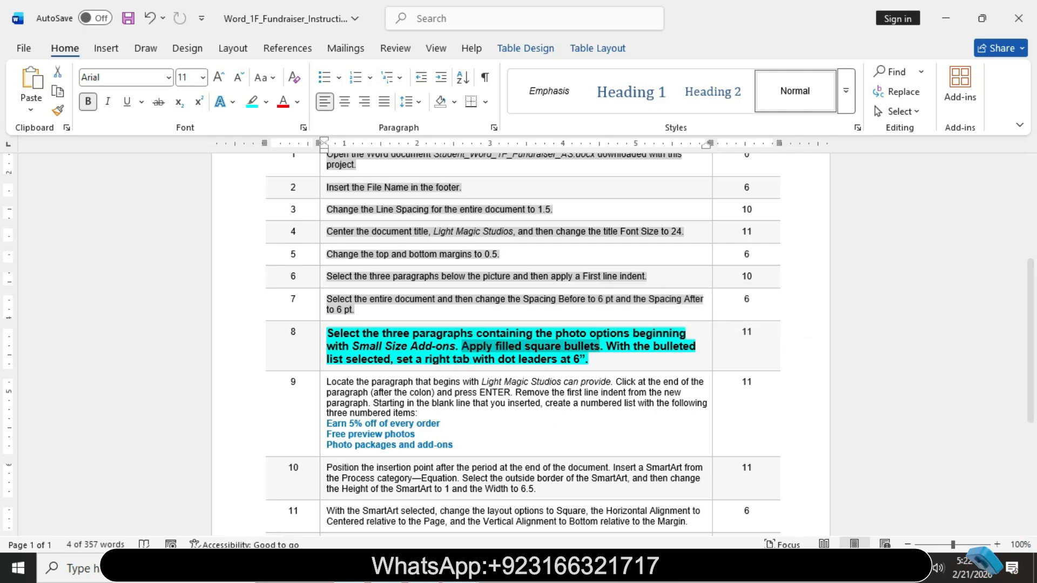
click(535, 530)
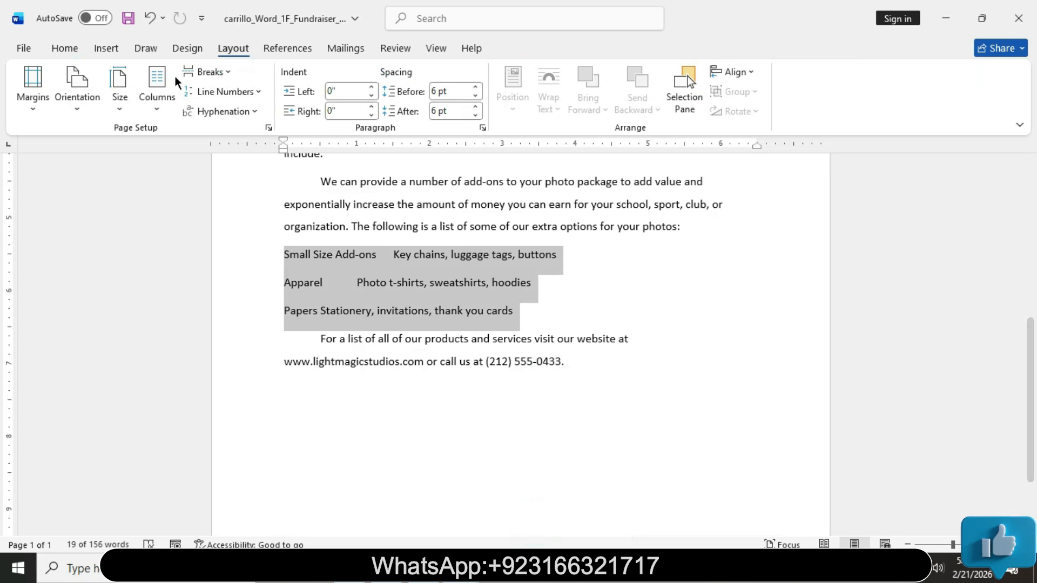
click(64, 48)
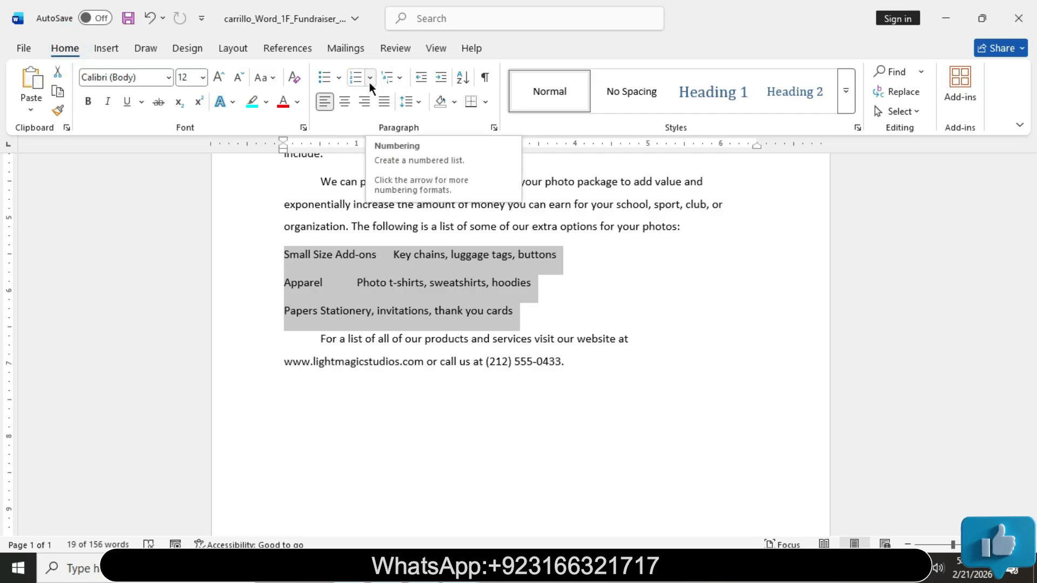
click(339, 83)
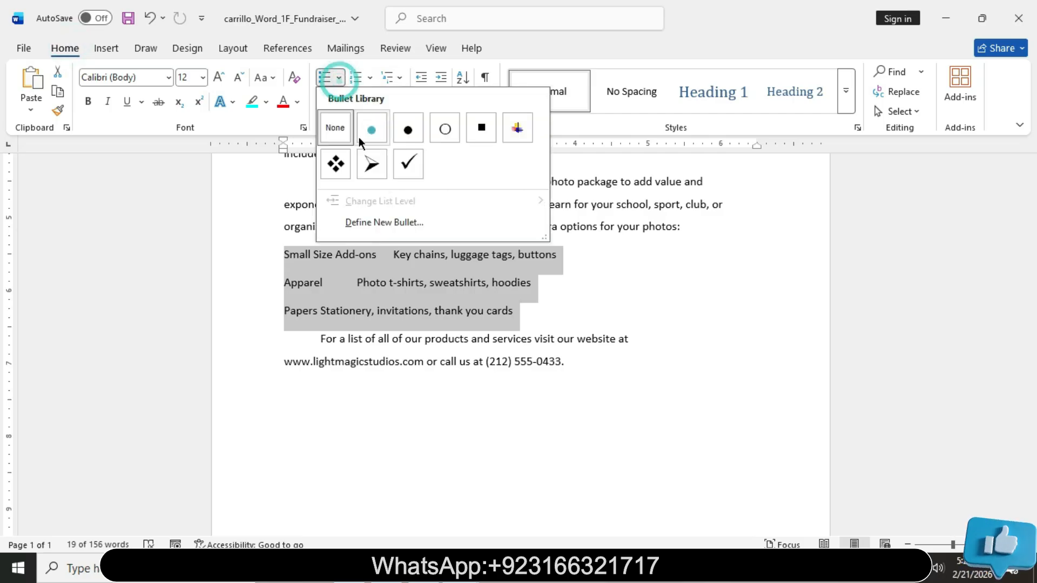
click(479, 130)
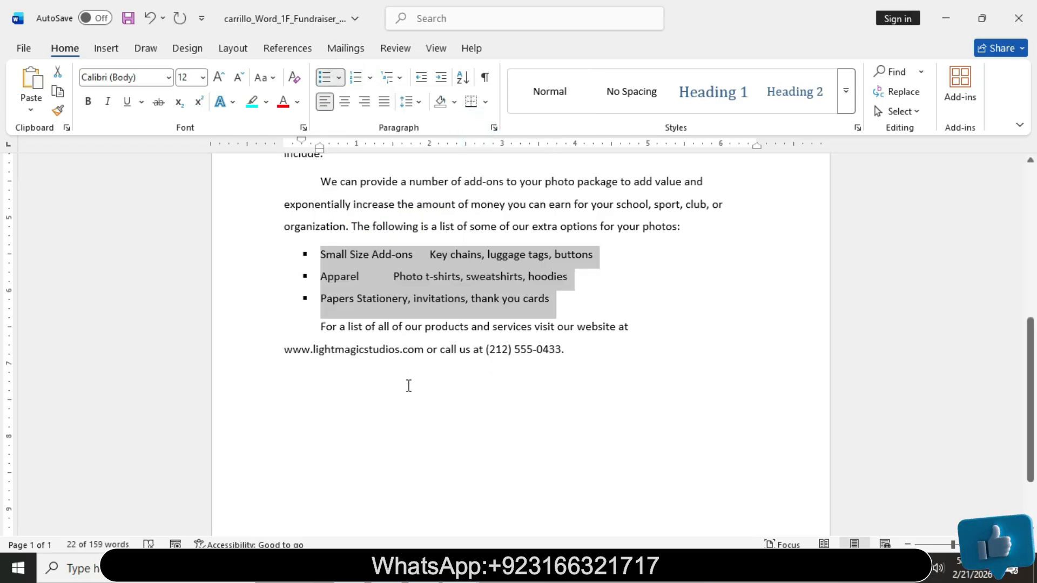
Read the tab stop requirement in the step 8 instruction, then return to the bulleted list in the student document
click(419, 518)
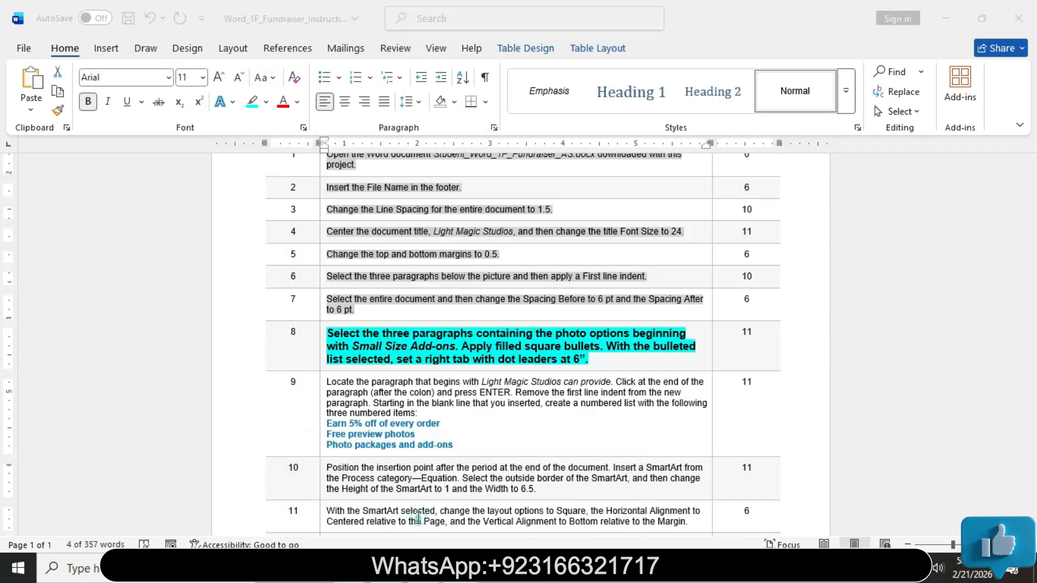
drag(606, 346, 399, 361)
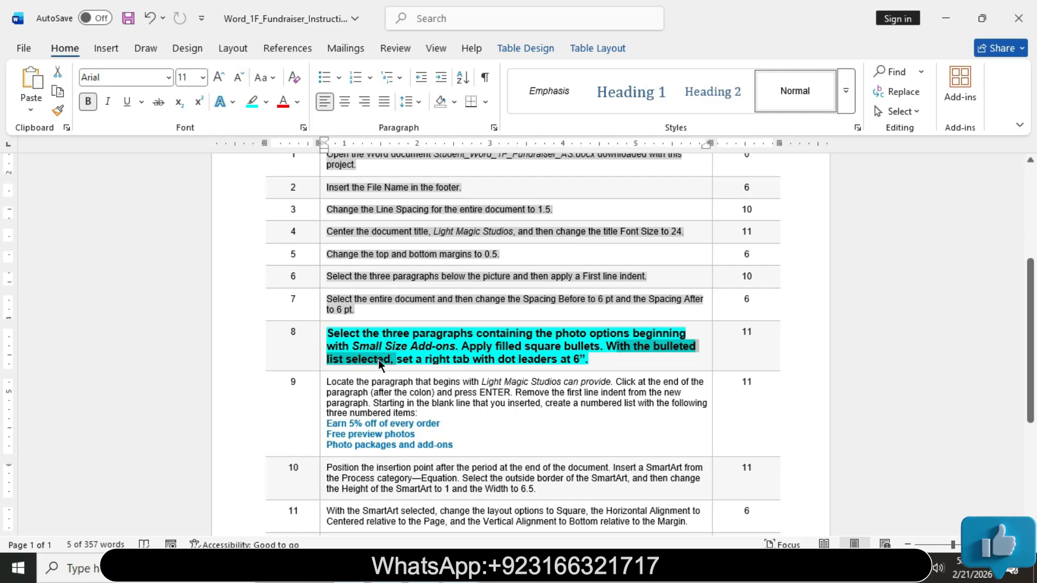
click(540, 513)
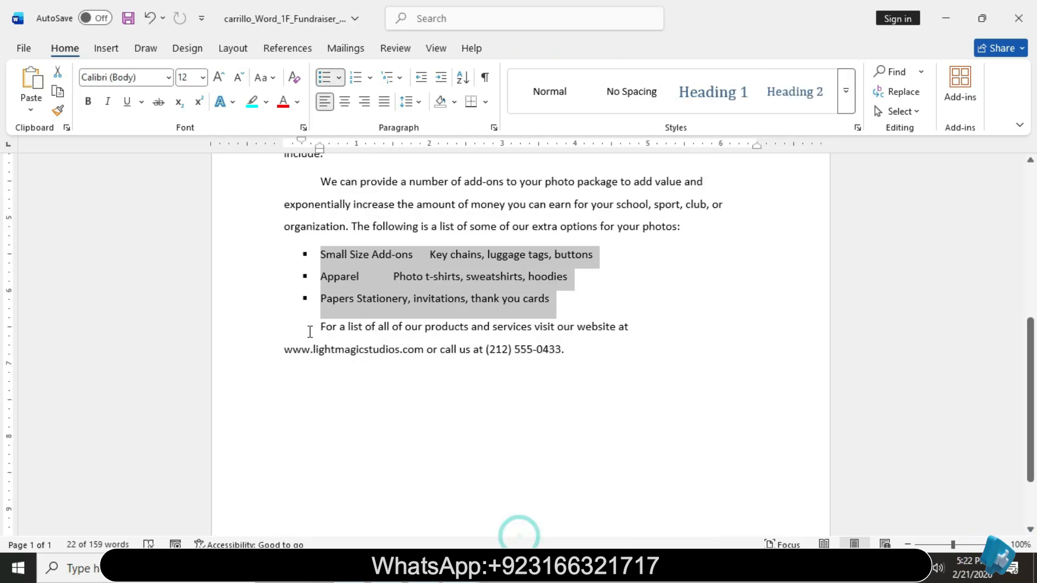
mouse_move(462, 567)
click(409, 522)
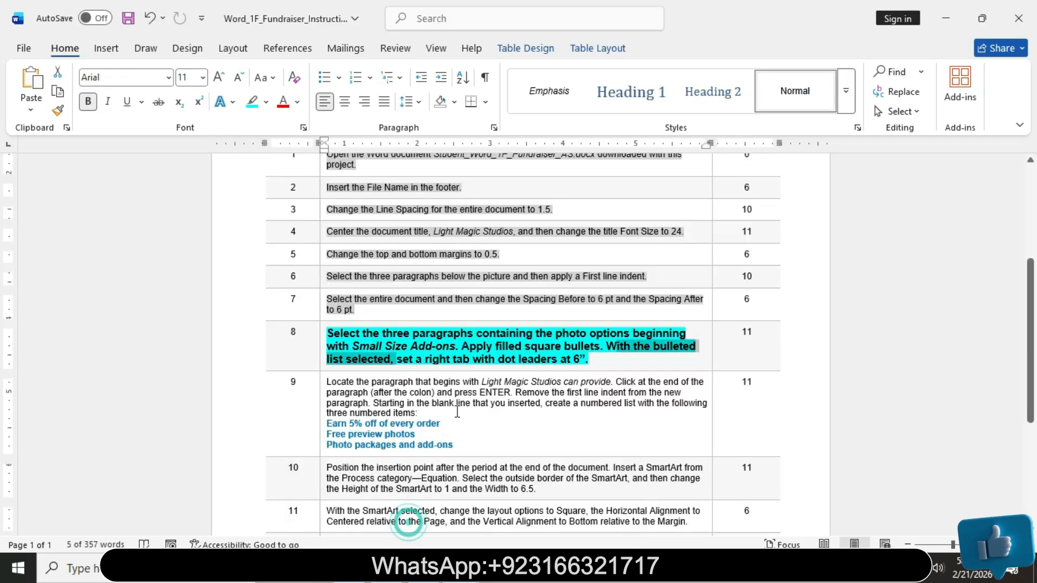
drag(397, 359, 588, 359)
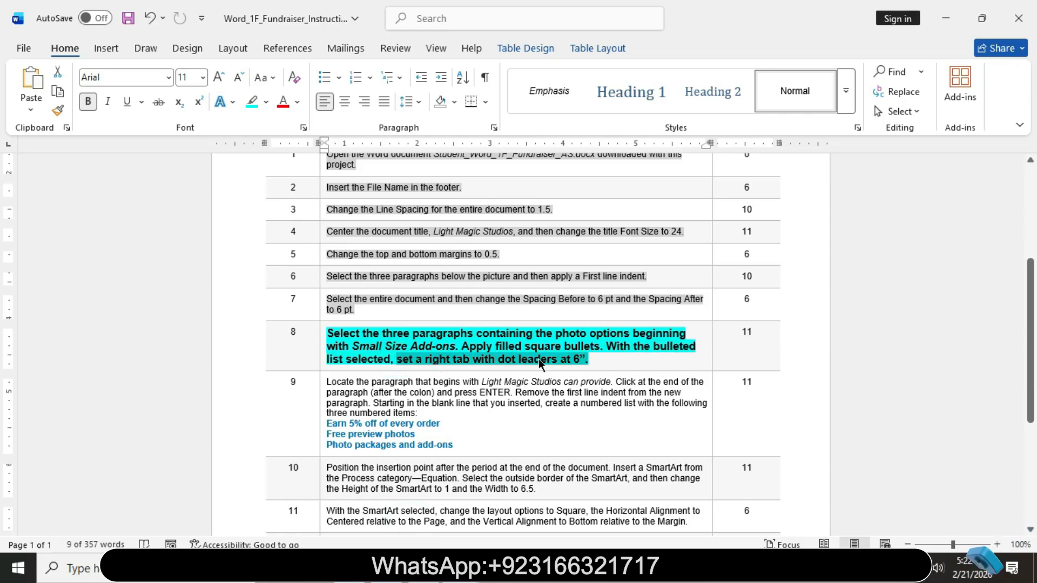
mouse_move(462, 567)
click(536, 518)
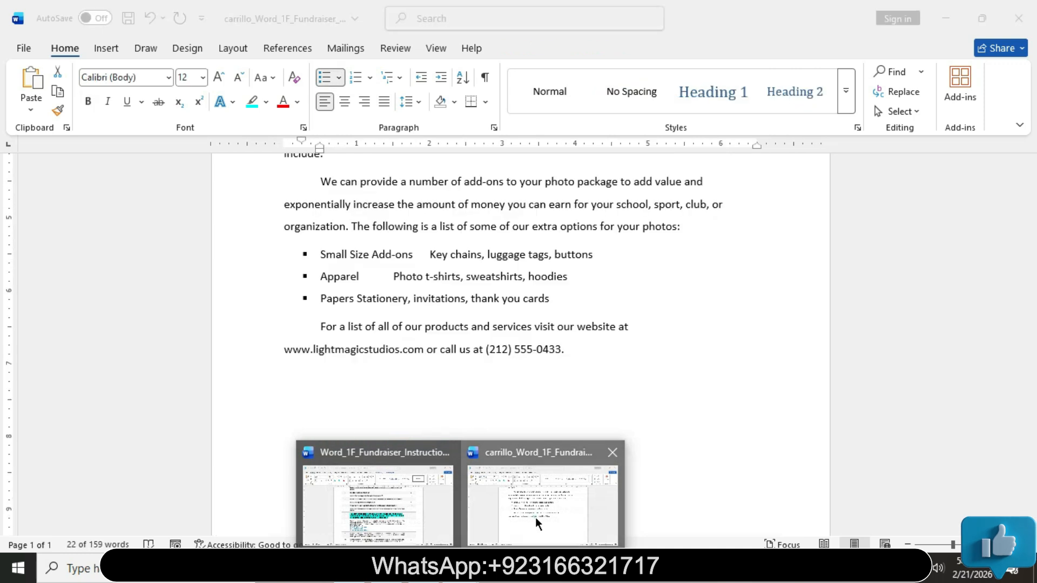
Set a right-aligned tab stop at 6" with dot leaders for the three bulleted photo option paragraphs
click(492, 128)
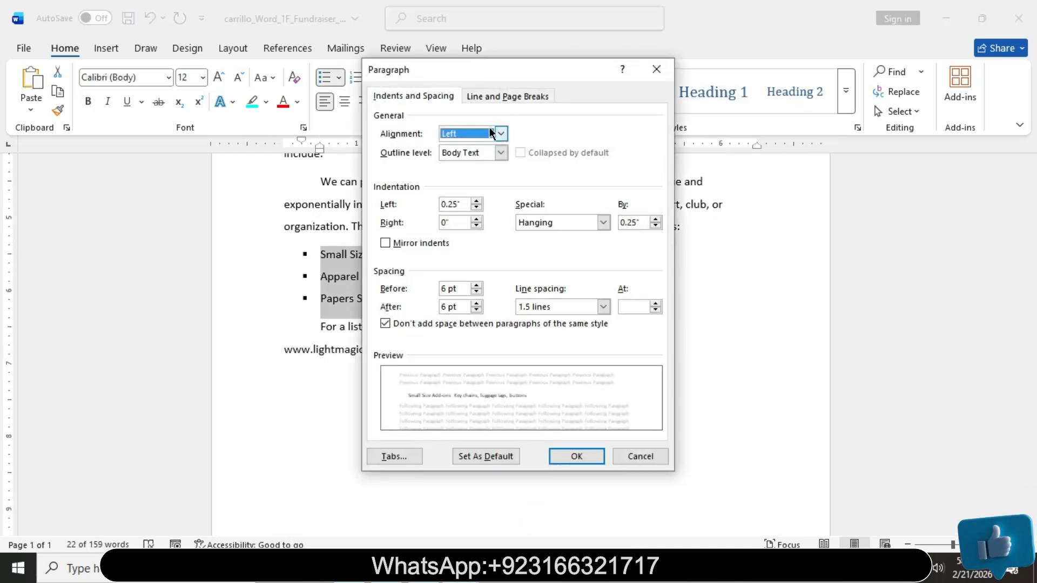
click(497, 101)
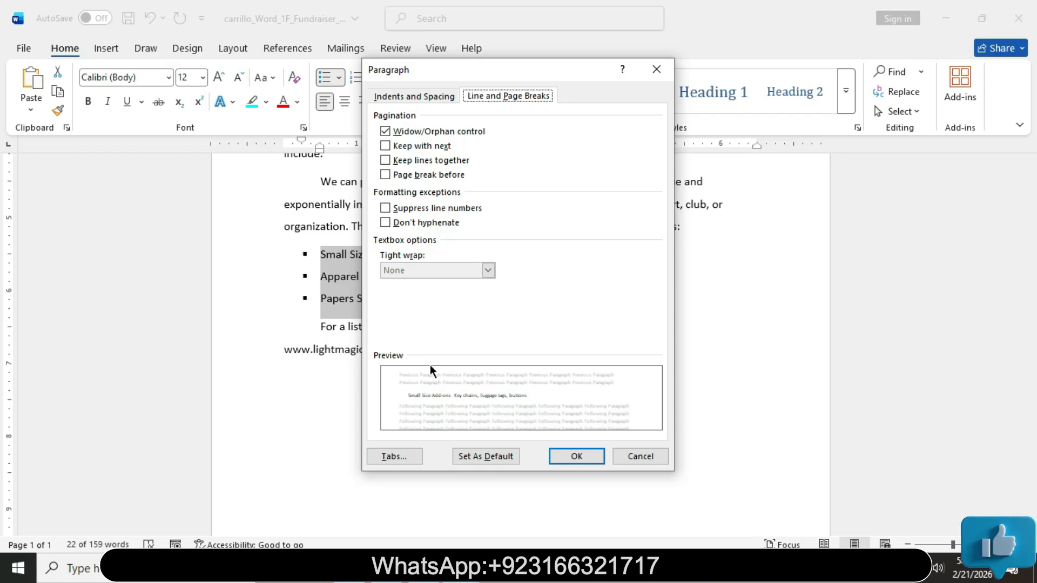
click(399, 457)
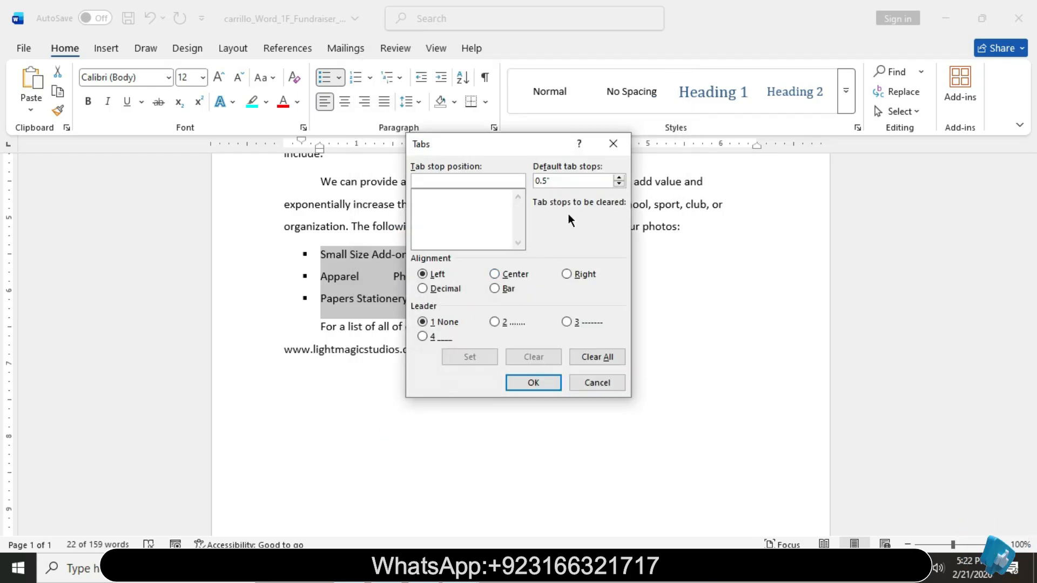
click(481, 180)
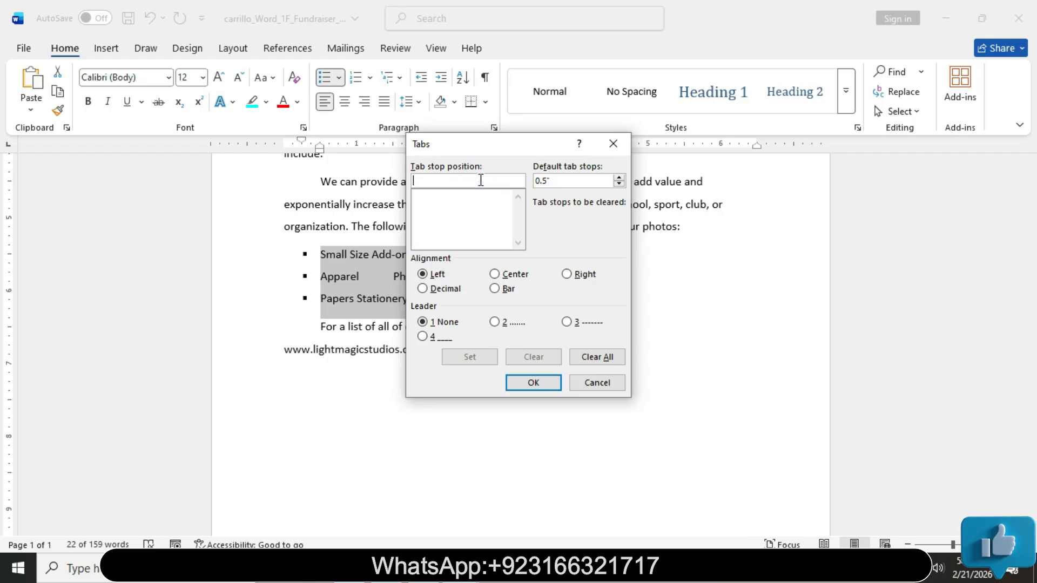
click(472, 181)
text(6)
click(566, 274)
click(493, 322)
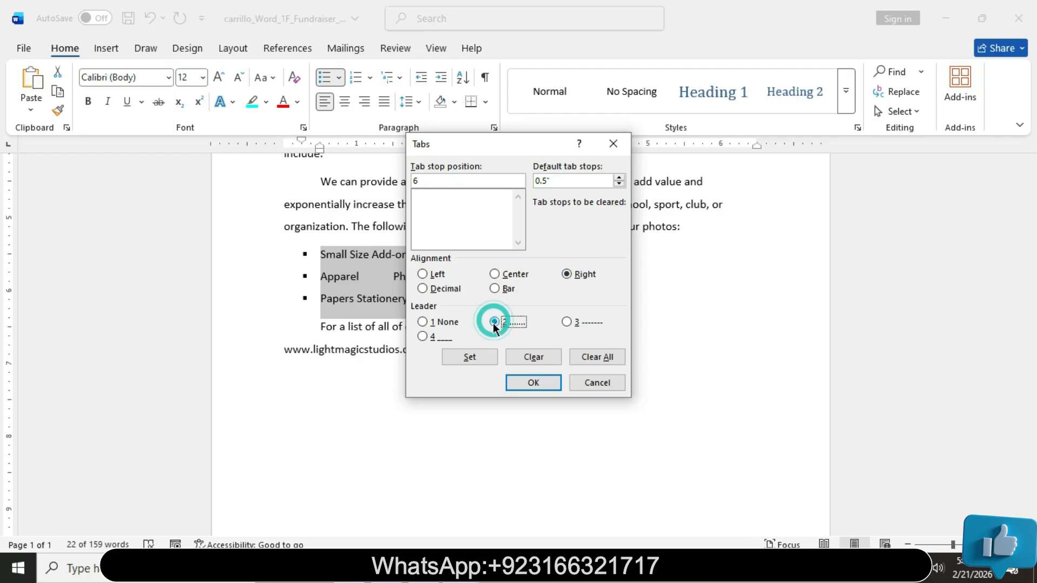
click(526, 384)
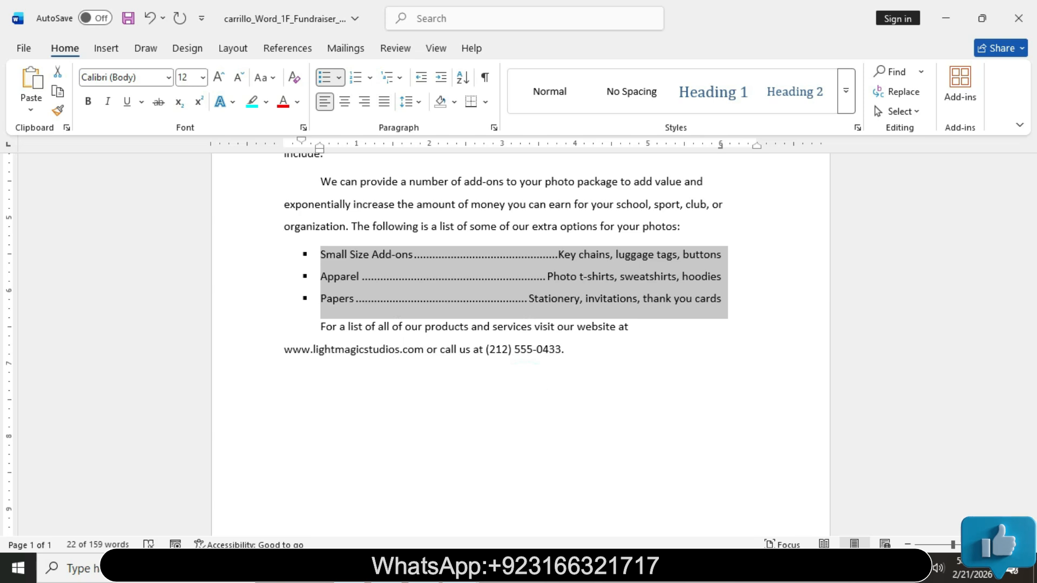
In the instructions document, mark step 8 as done with 9 pt, non-bold text and light gray highlighting
click(433, 514)
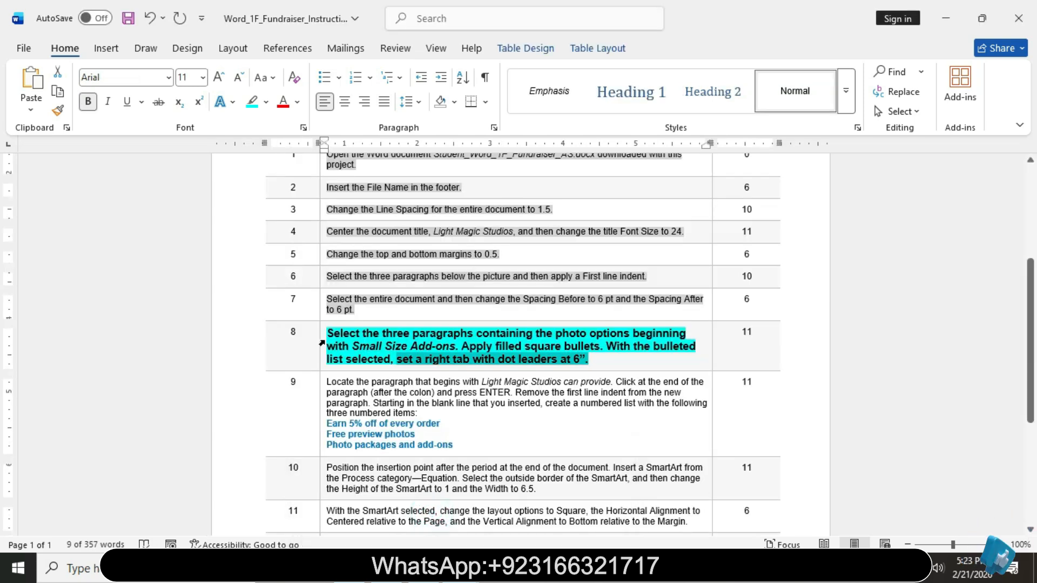
click(322, 341)
click(418, 292)
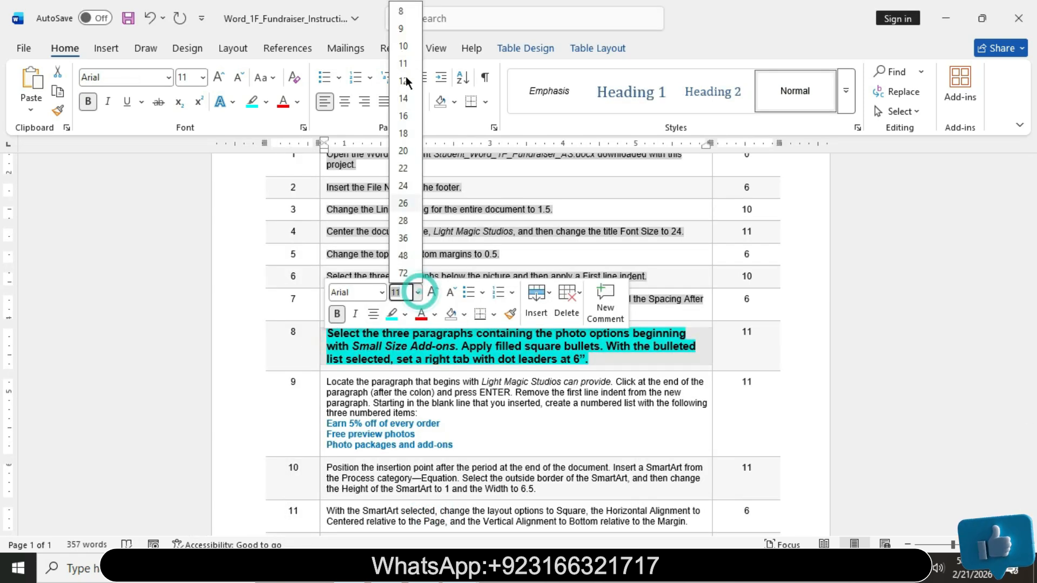
click(399, 30)
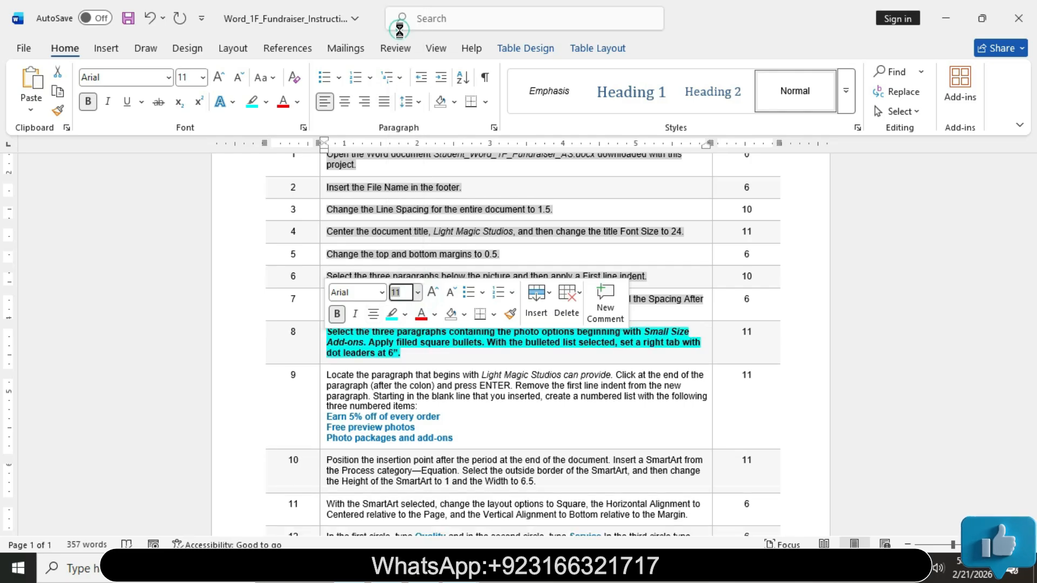
click(86, 102)
click(269, 102)
click(326, 201)
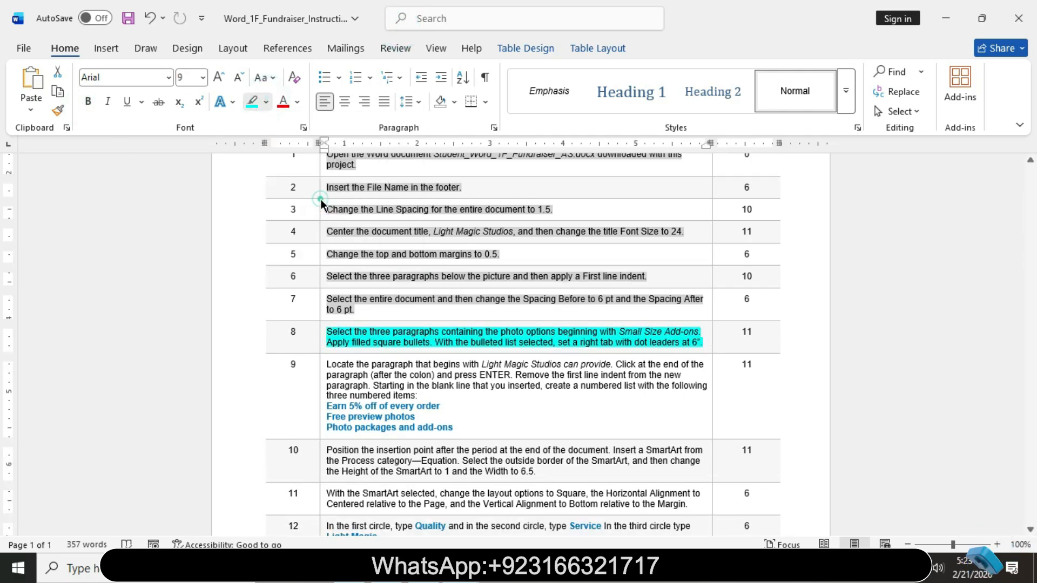
click(631, 342)
Check the bulleted photo options list in the student document and return to the instructions document
click(533, 497)
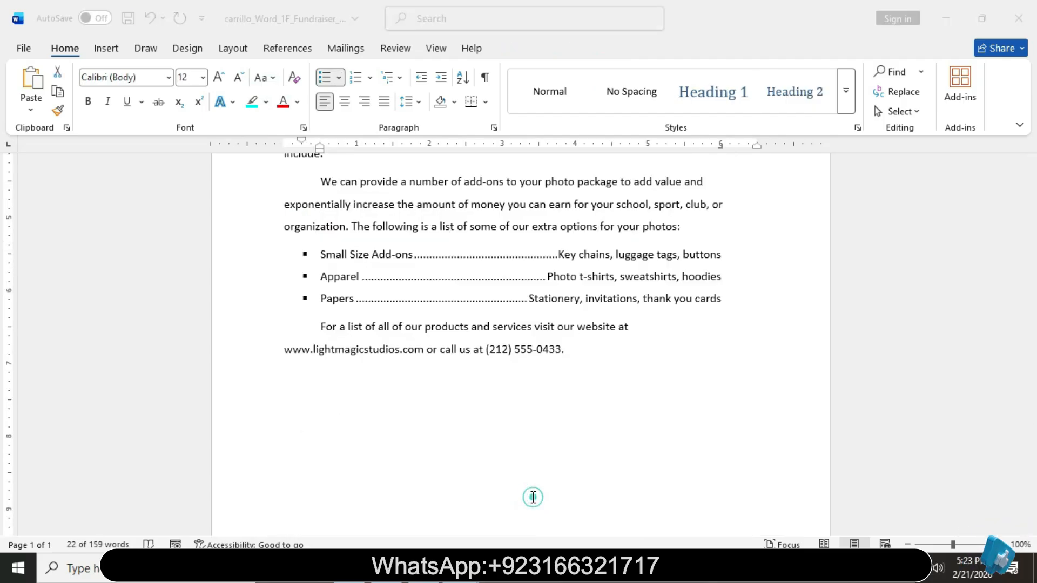
mouse_move(462, 567)
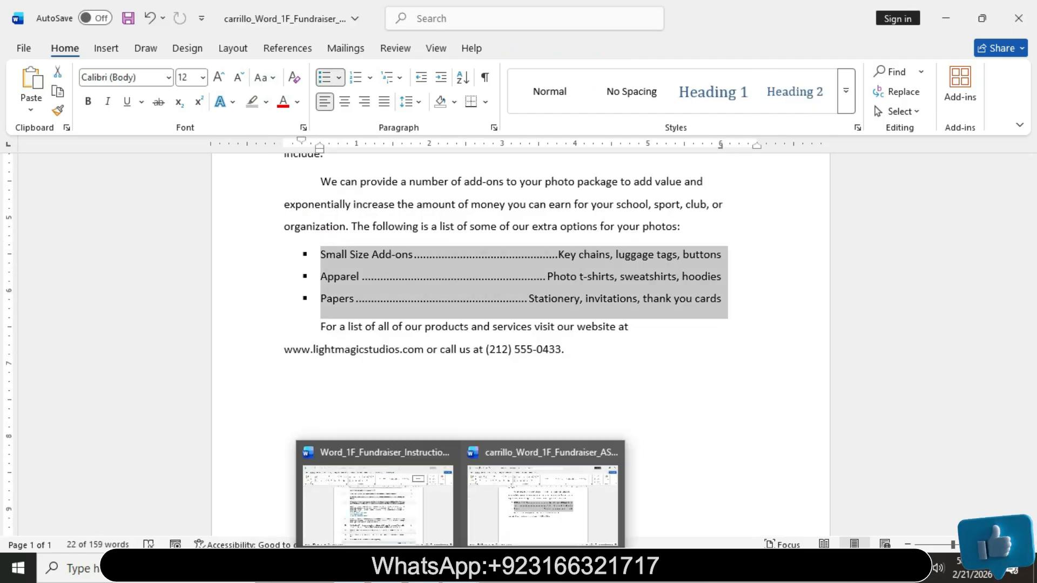
click(535, 527)
click(439, 527)
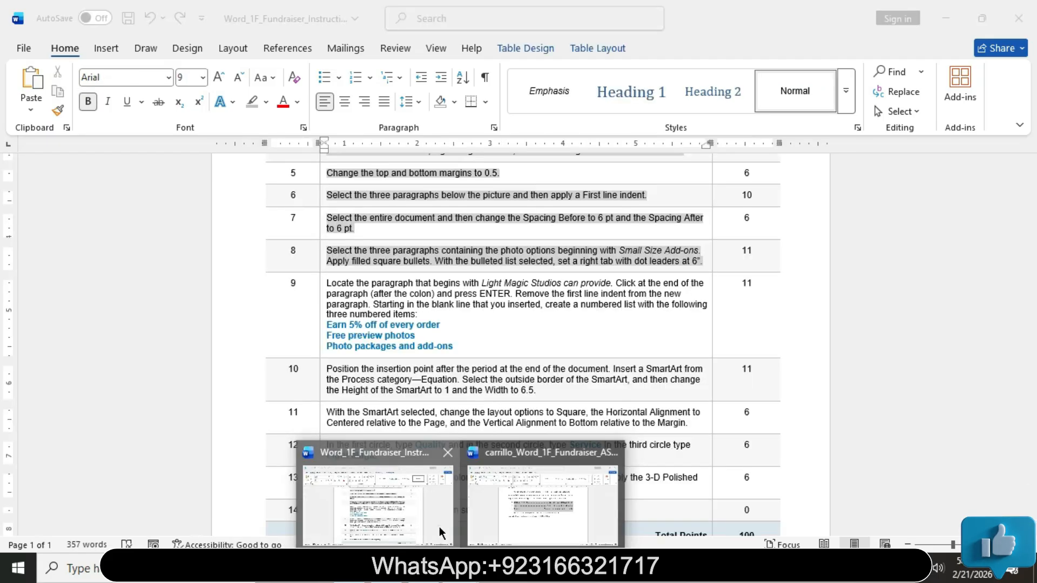
Format the step 9 instruction about the numbered list as 11 pt bold text with turquoise highlighting
click(319, 292)
click(417, 247)
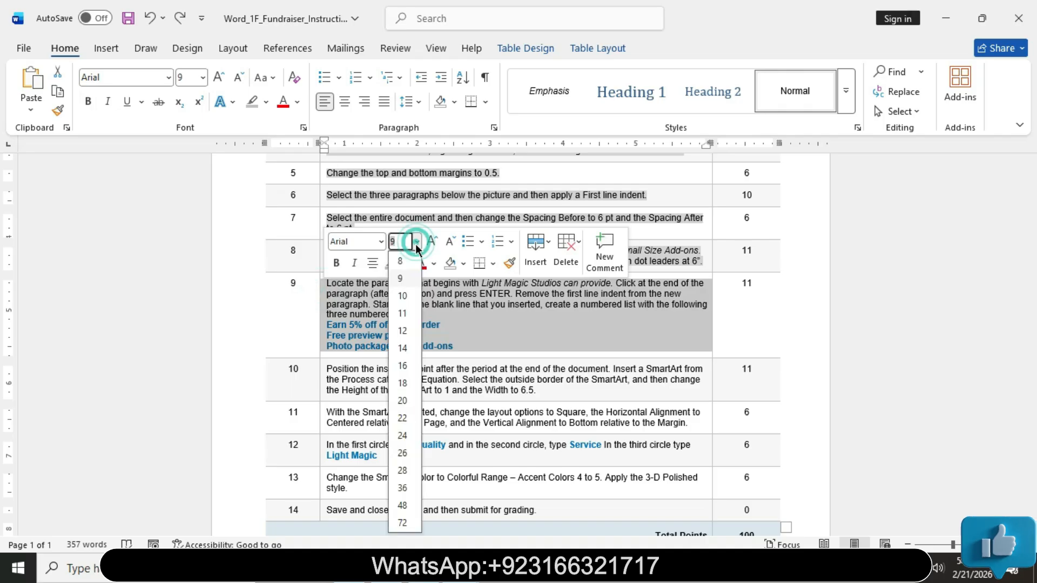
click(401, 313)
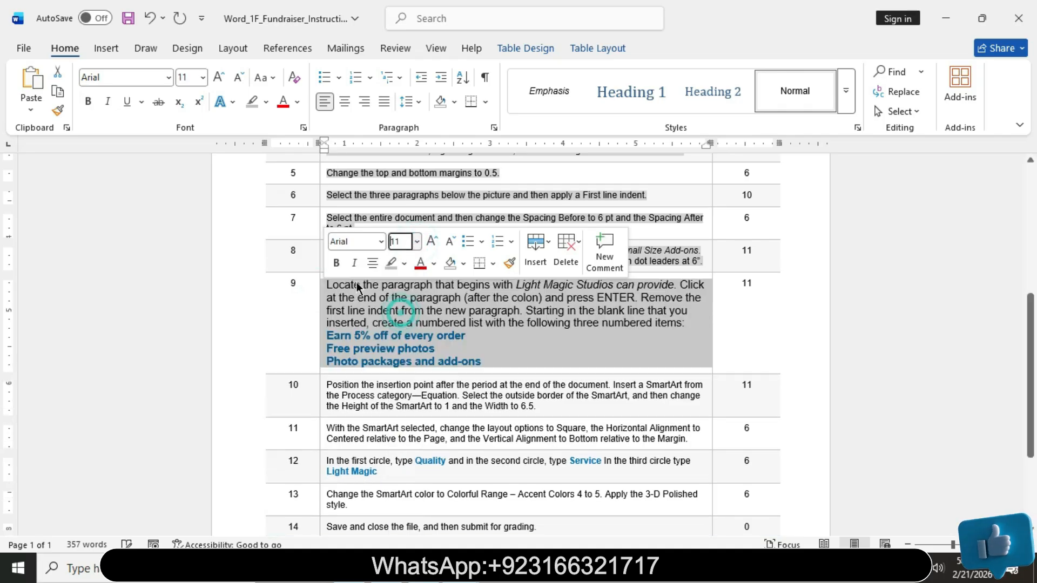
click(336, 263)
click(403, 264)
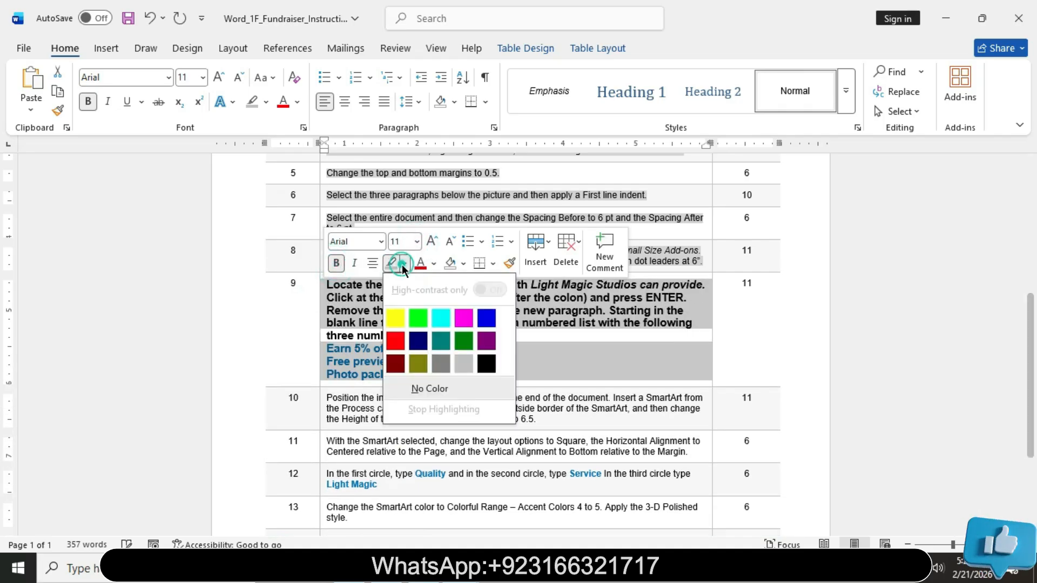
click(440, 318)
click(453, 375)
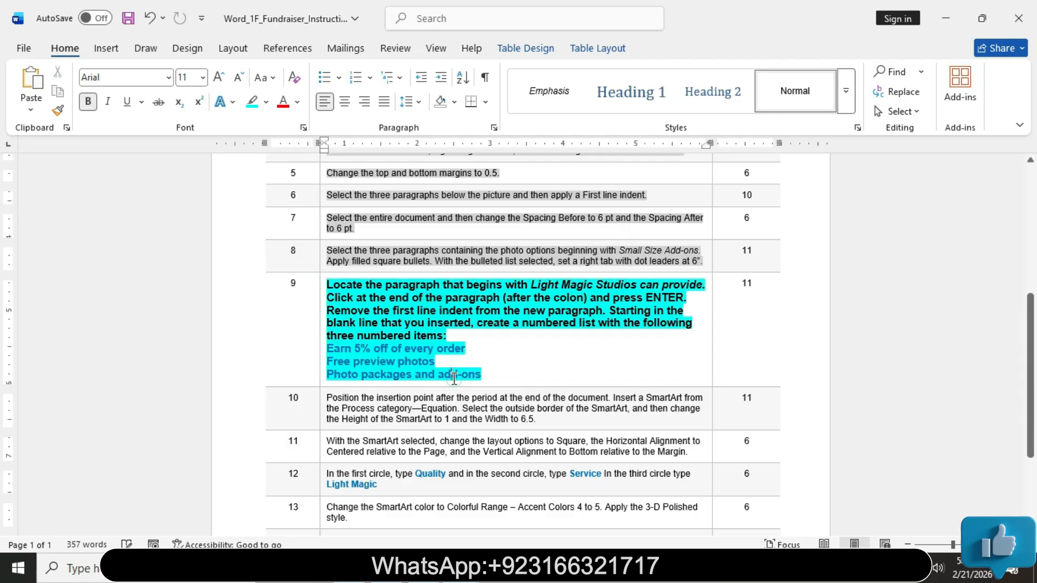
click(323, 288)
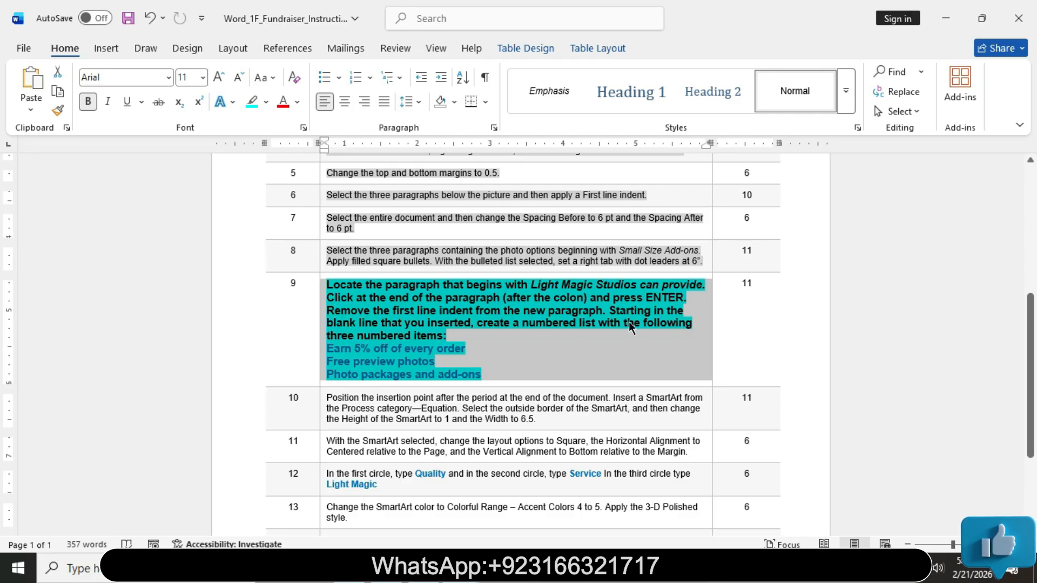
click(480, 351)
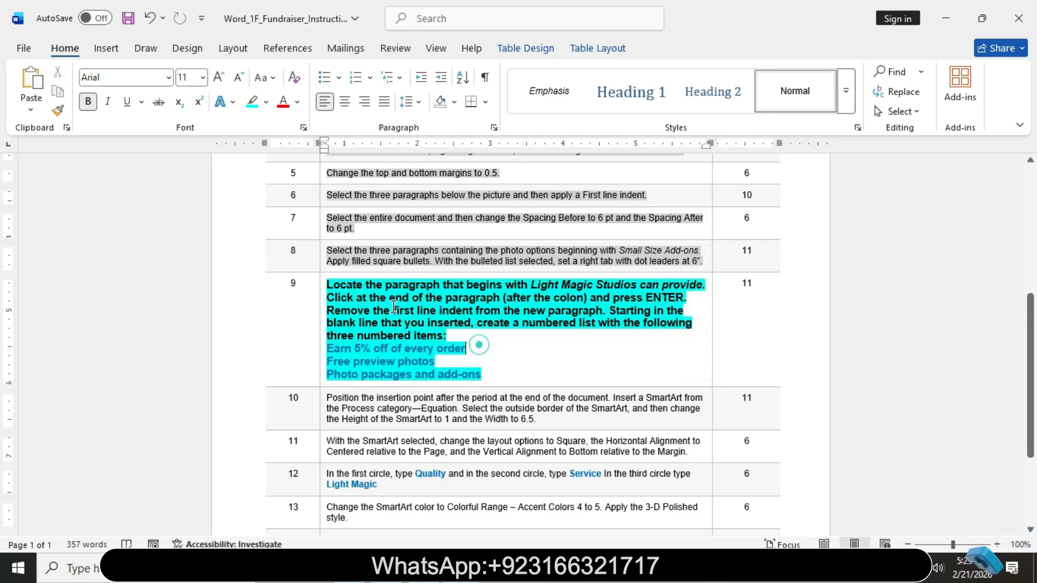
Read the start of step 9 and locate the paragraph beginning "Light Magic Studios can provide" in the student document
drag(326, 285, 504, 285)
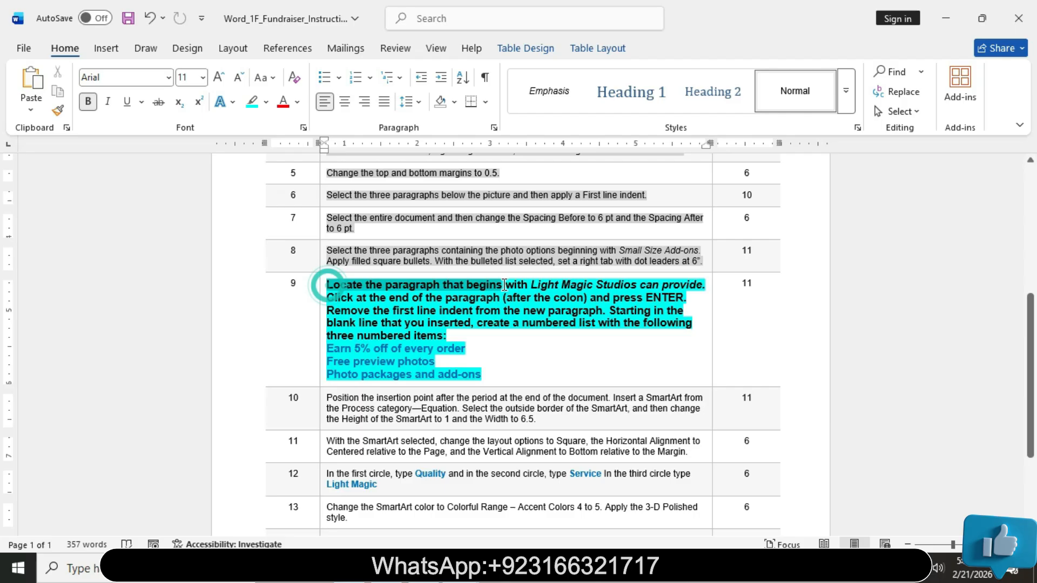
double_click(538, 284)
drag(583, 281, 635, 285)
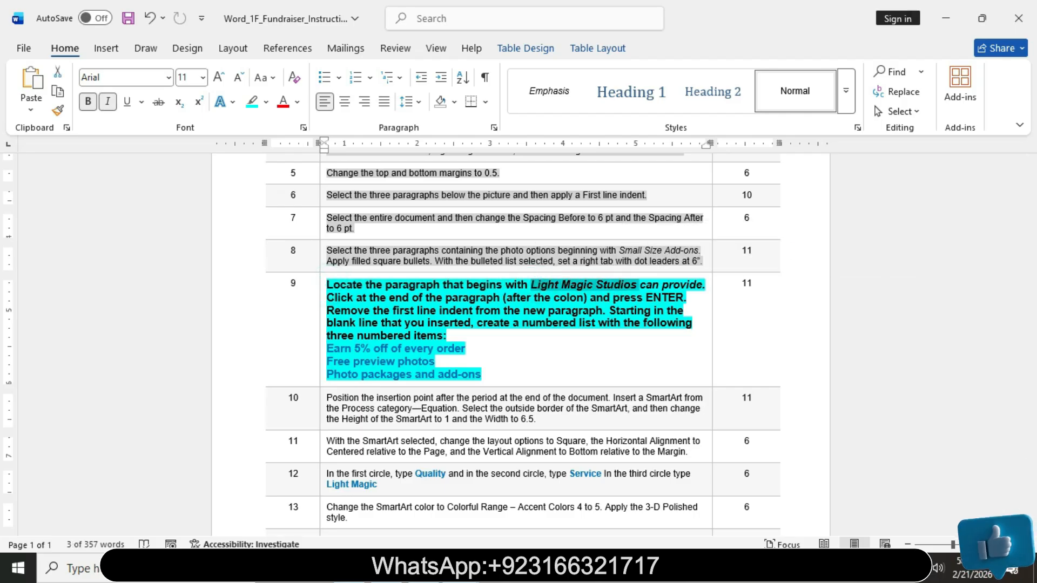
click(541, 518)
drag(1035, 394, 1033, 324)
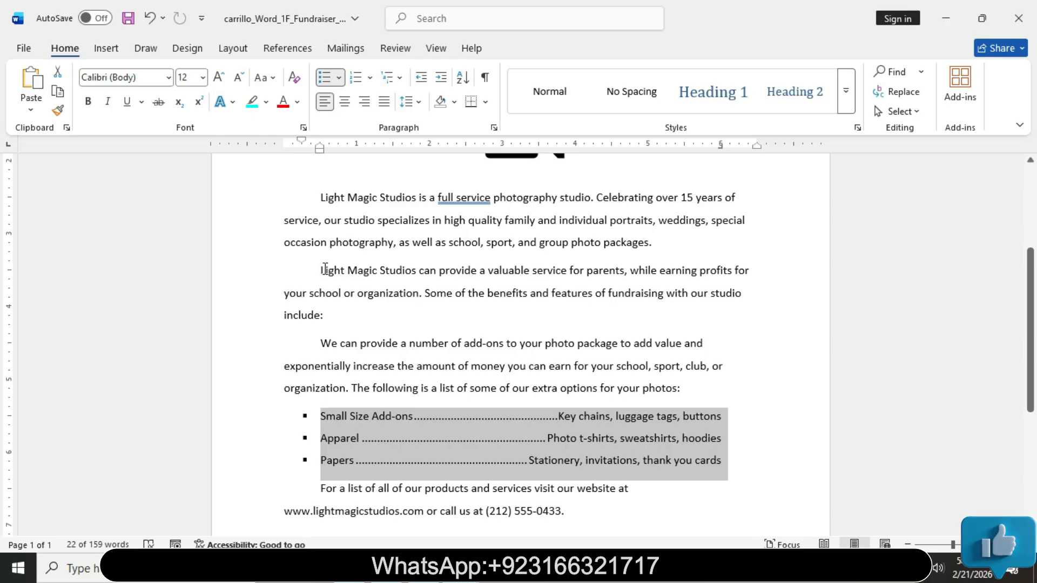
drag(324, 269, 377, 270)
mouse_move(461, 567)
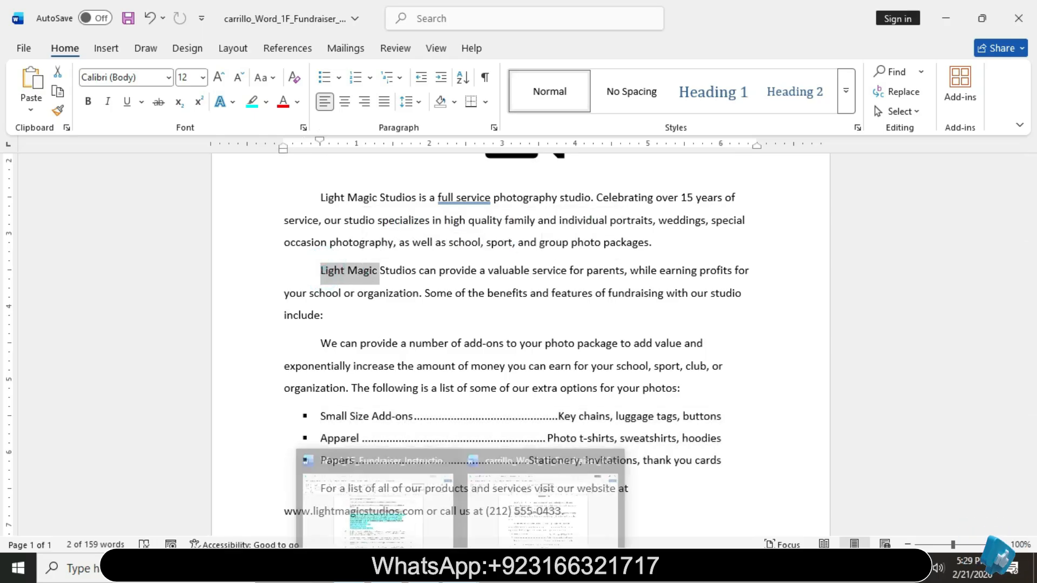
click(414, 507)
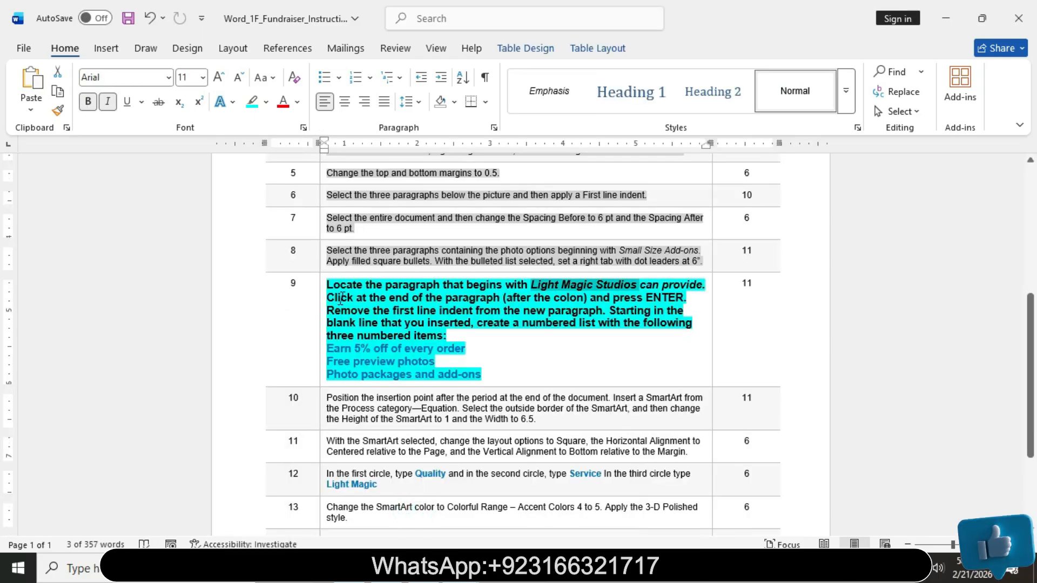
Following step 9, insert a new blank paragraph after "include:" in the student document's Light Magic Studios can provide paragraph
drag(335, 297, 684, 296)
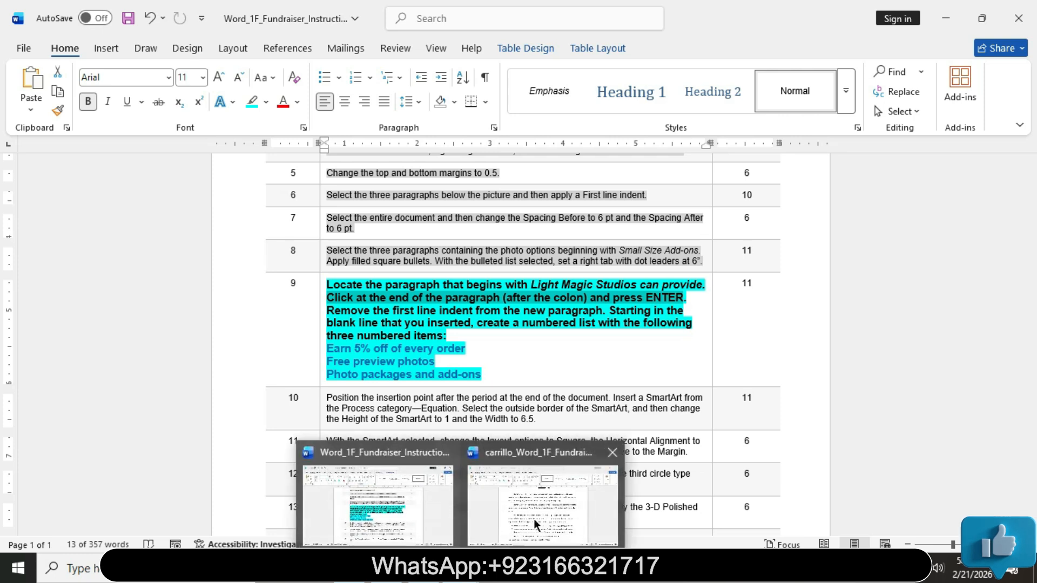
click(539, 515)
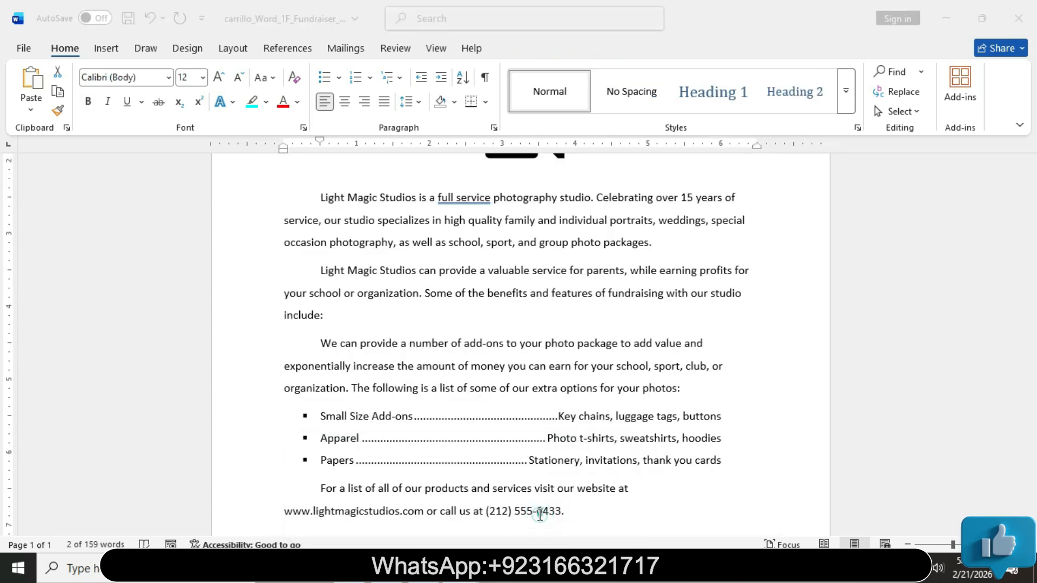
click(327, 315)
key(Return)
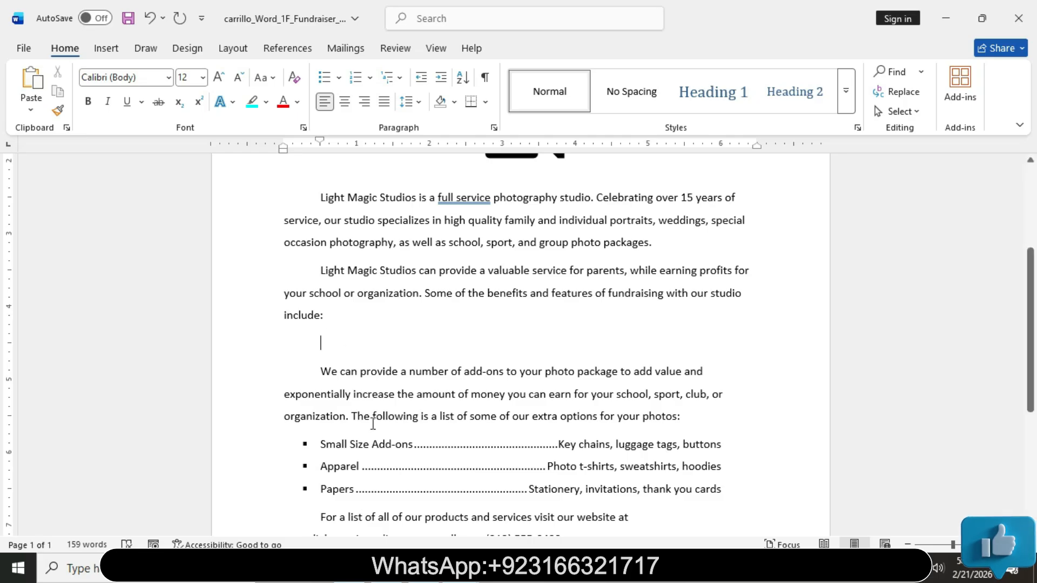
Review the step 9 instruction about removing the first line indent and return to the new blank paragraph
click(528, 523)
mouse_move(452, 567)
click(417, 505)
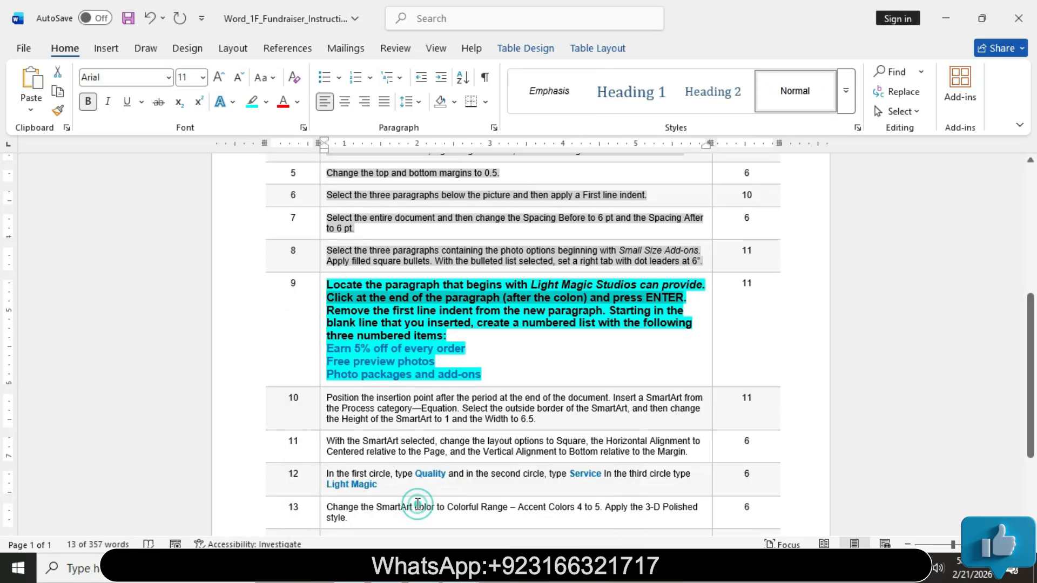
drag(330, 311, 591, 311)
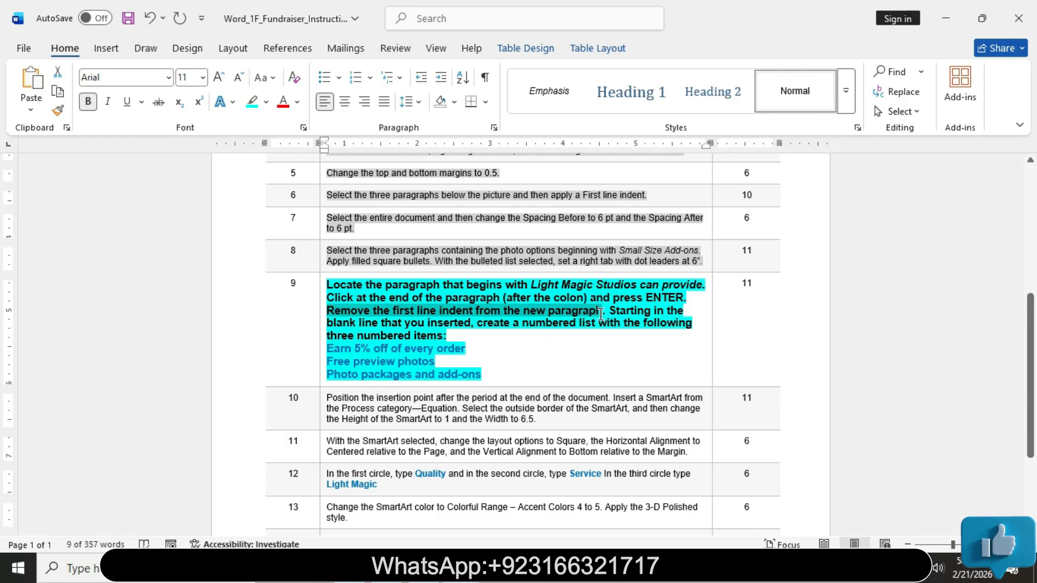
mouse_move(456, 569)
click(543, 505)
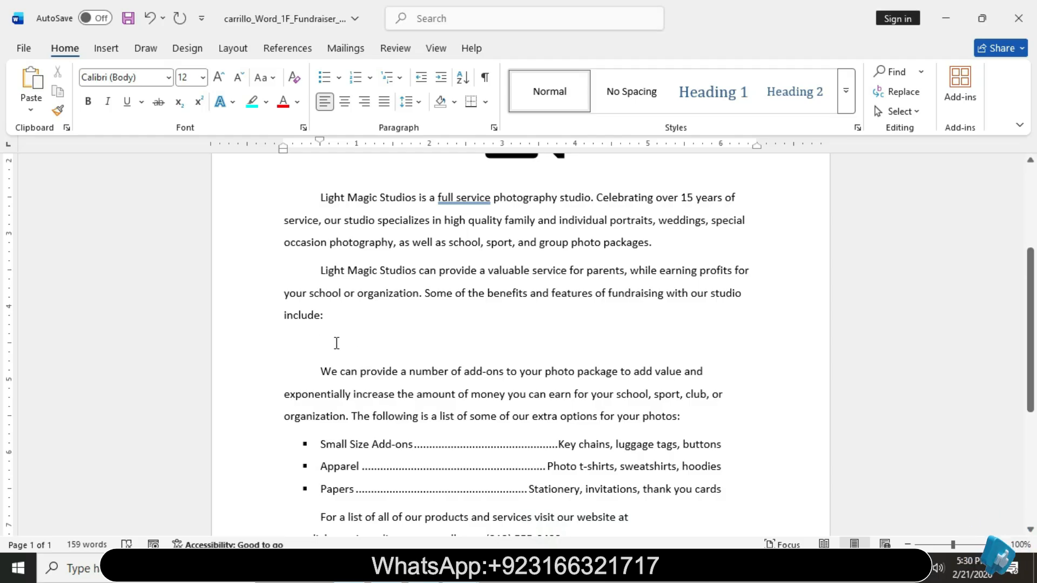
click(295, 338)
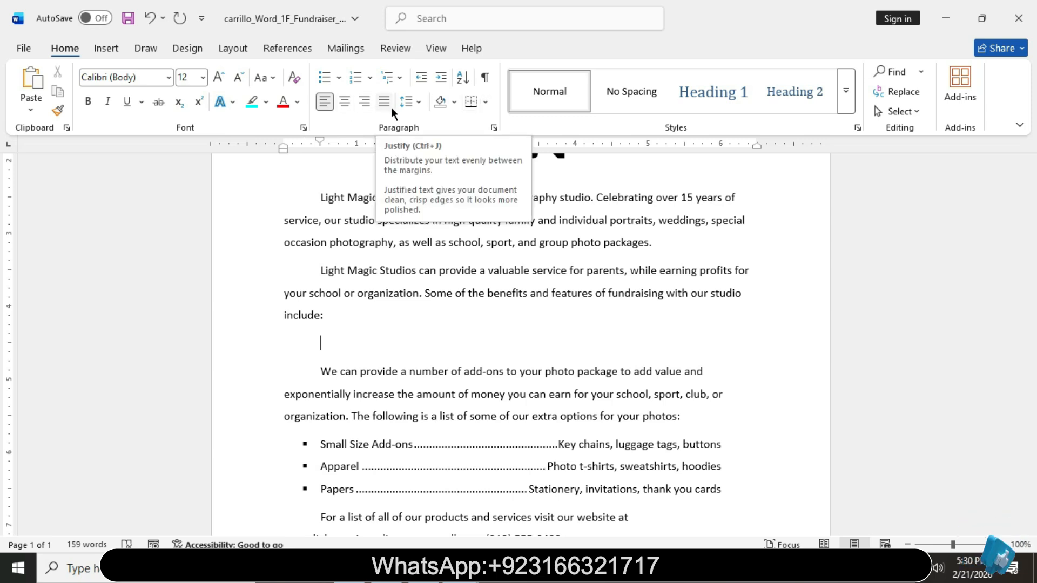
Try to remove the blank paragraph's first line indent with Decrease Indent
click(422, 78)
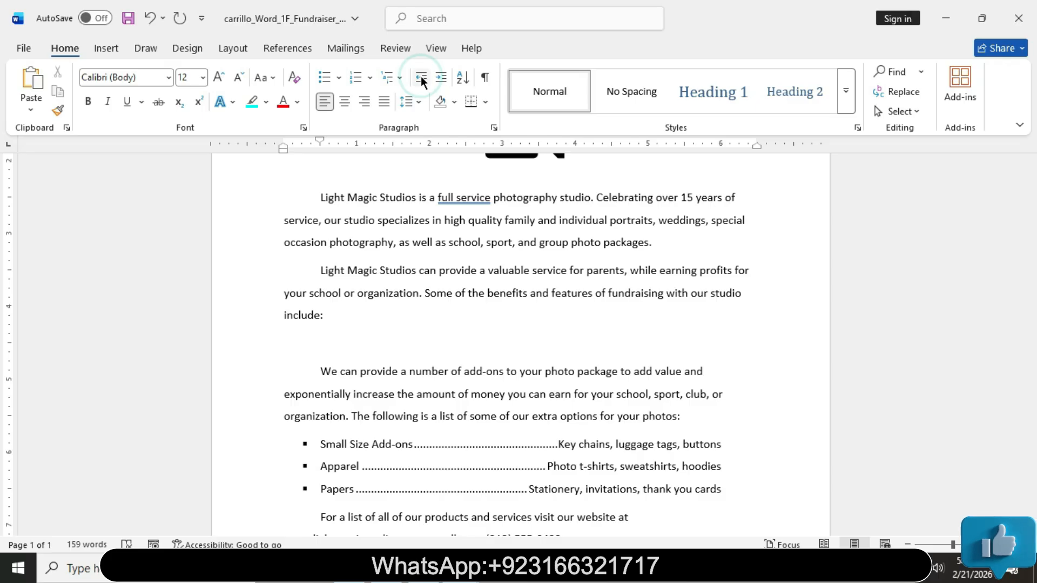
click(150, 18)
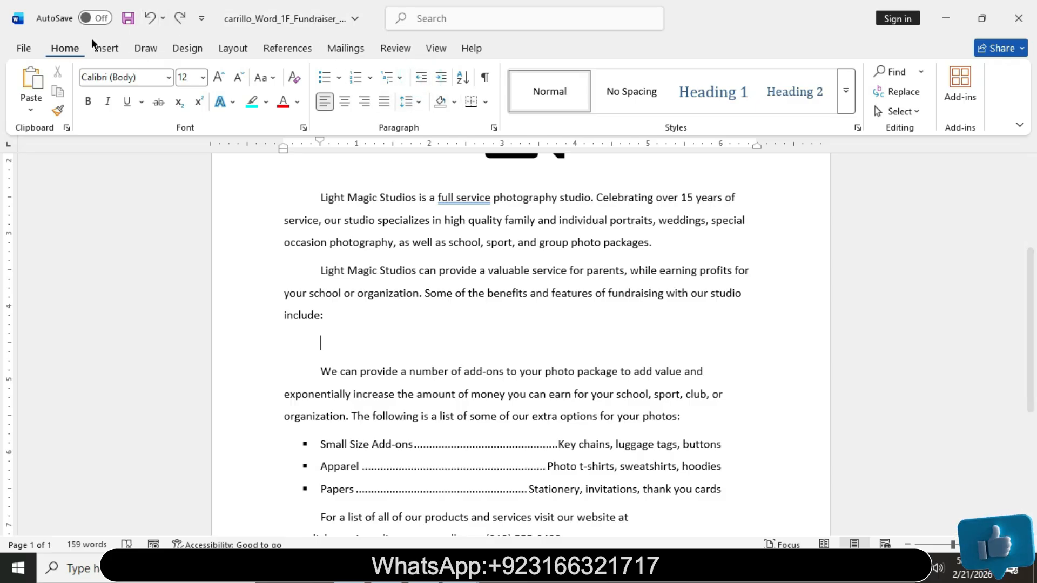
click(150, 21)
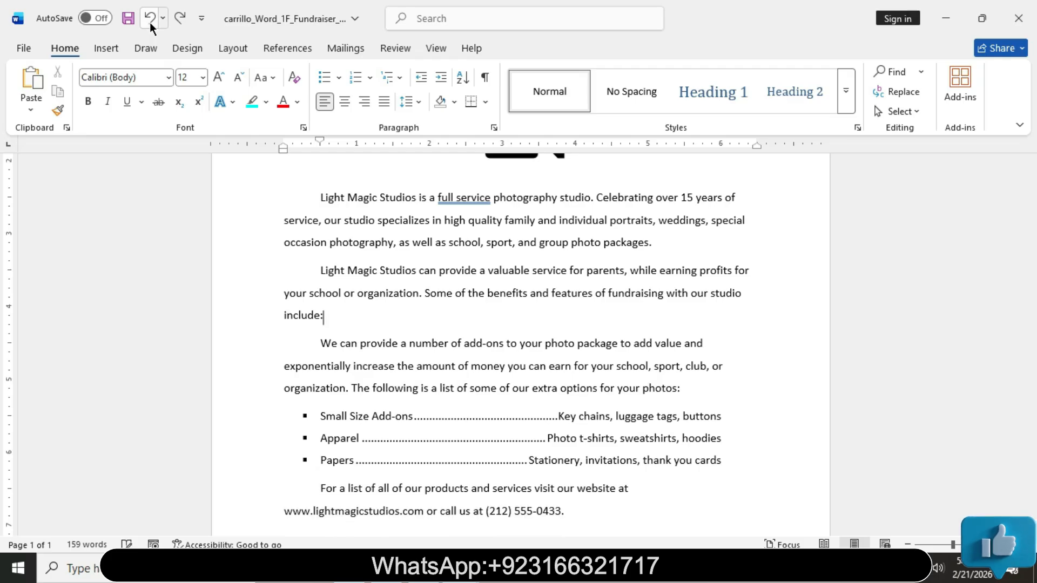
click(179, 19)
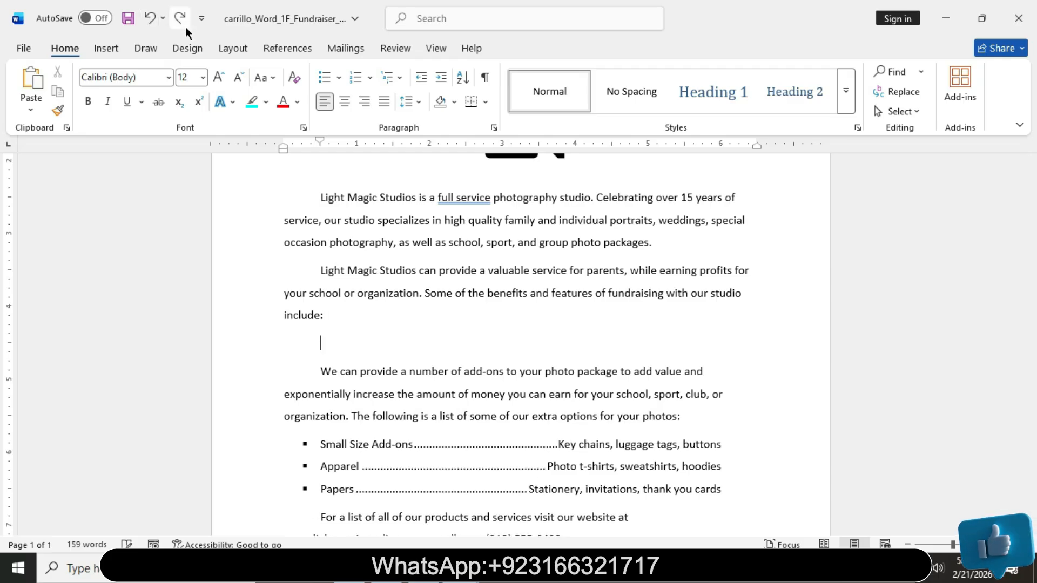
click(422, 80)
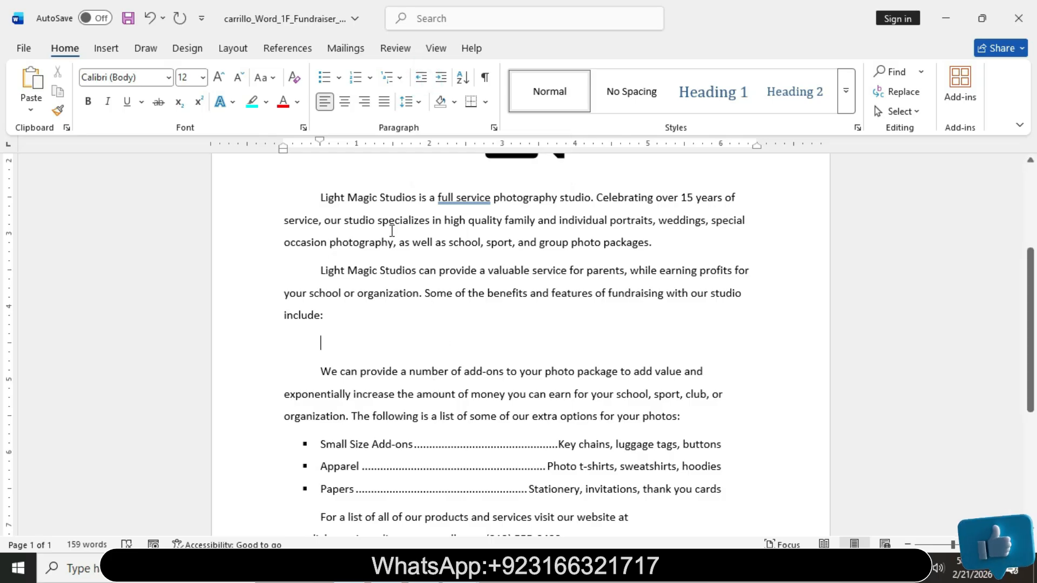
Set the blank paragraph's special indentation to (none) in the paragraph settings
click(491, 128)
click(429, 98)
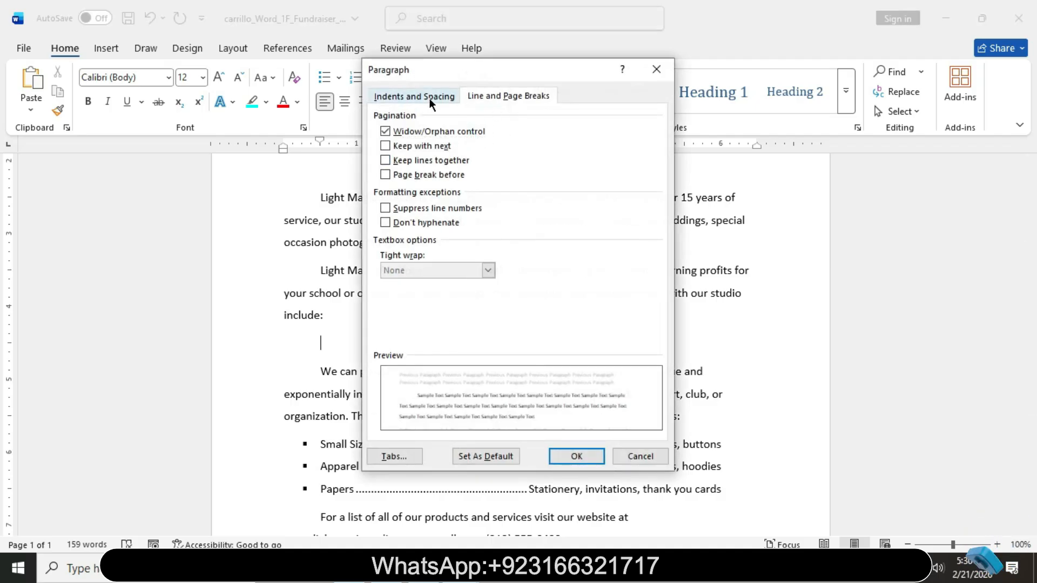
click(603, 222)
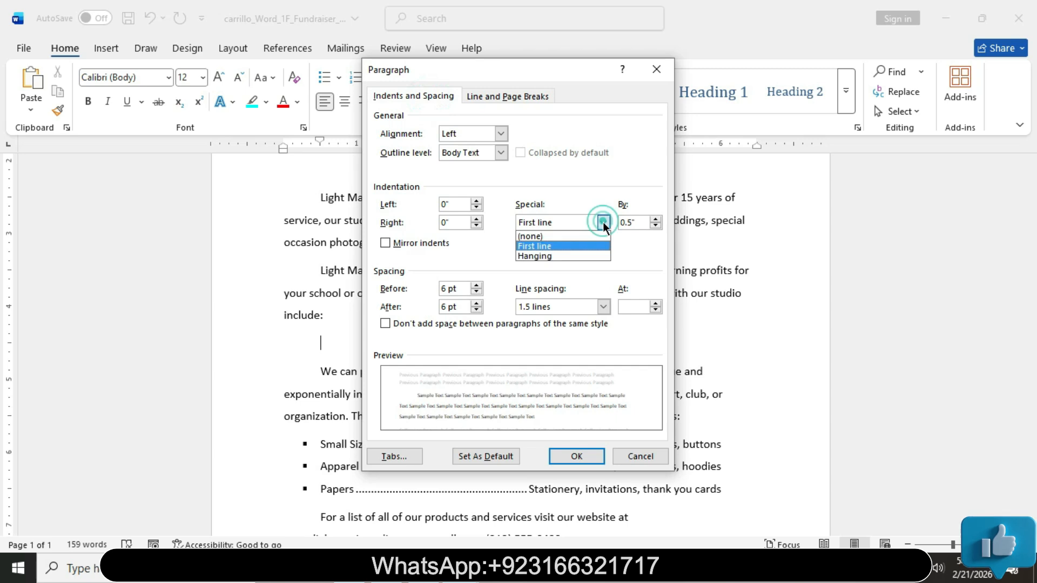
click(577, 238)
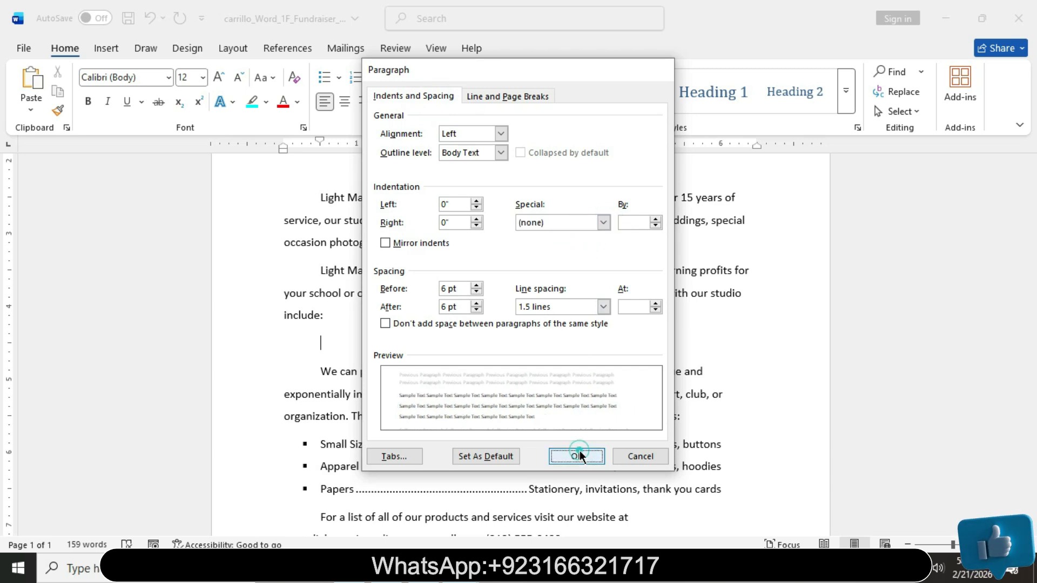
click(577, 456)
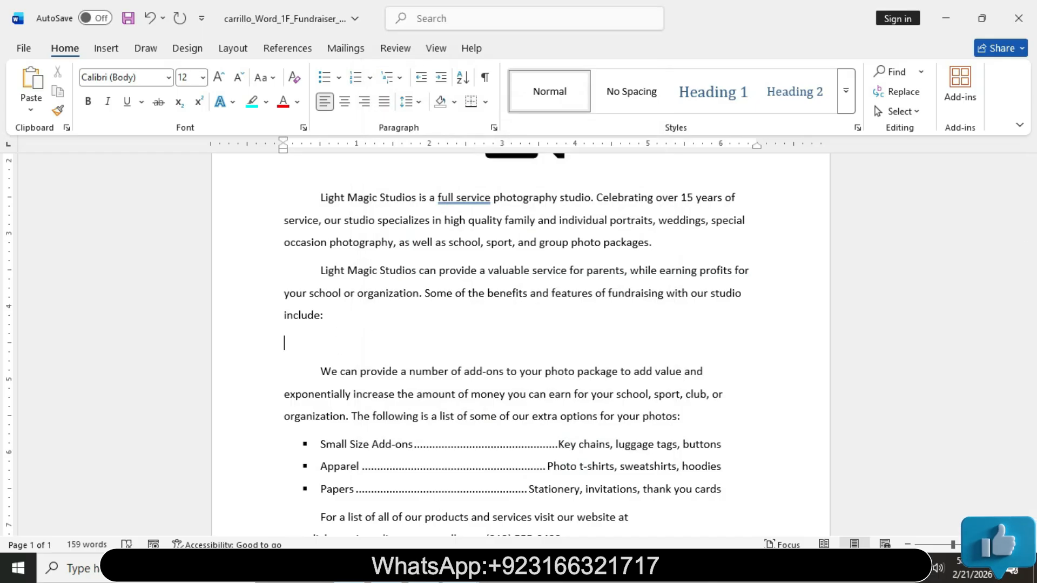
Check the numbered list instruction in step 9 and start a numbered list on the blank line in the student document
mouse_move(459, 568)
click(416, 503)
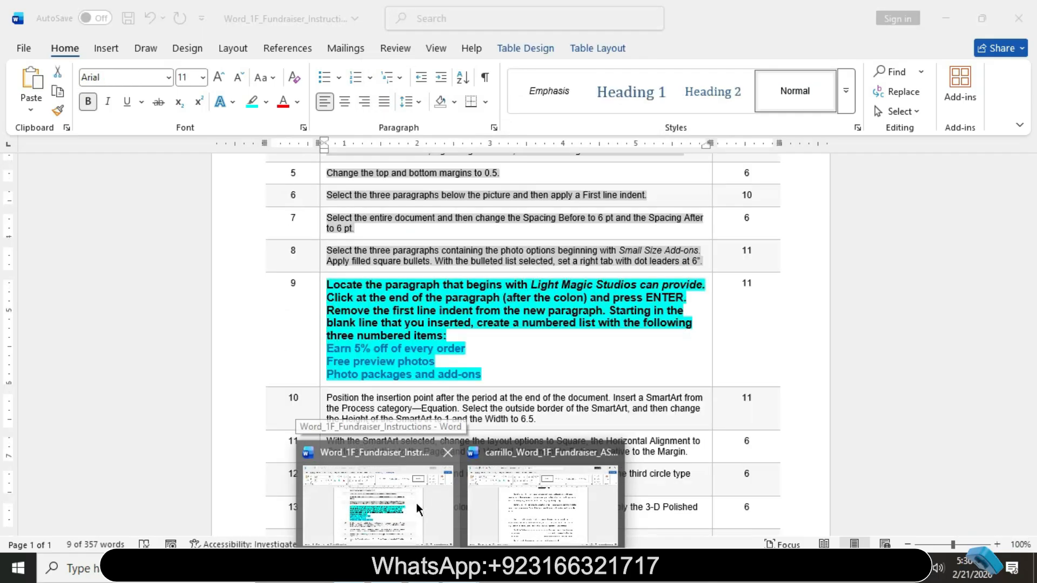
drag(611, 309, 474, 323)
drag(388, 335, 446, 345)
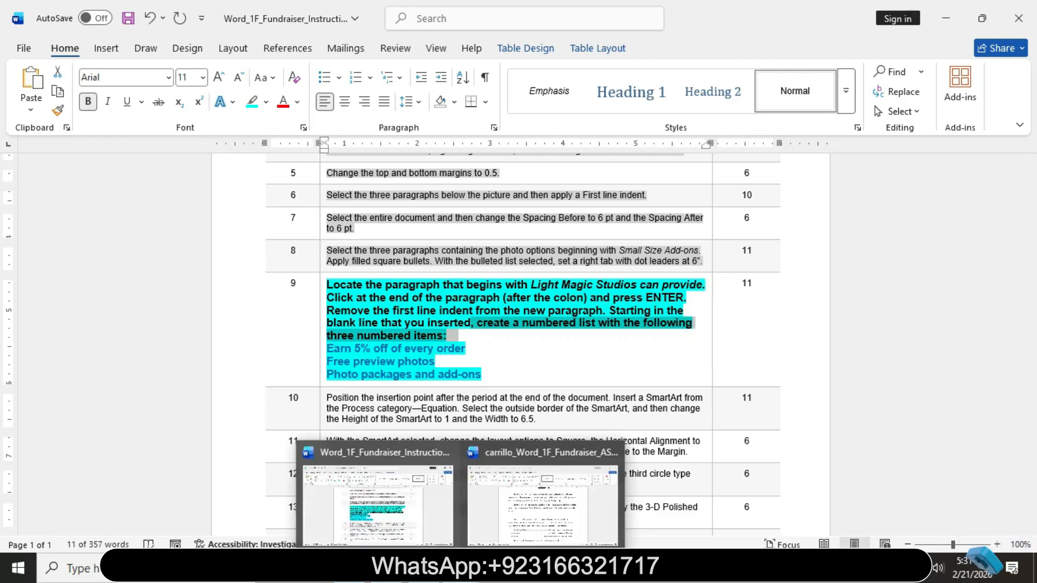
click(531, 525)
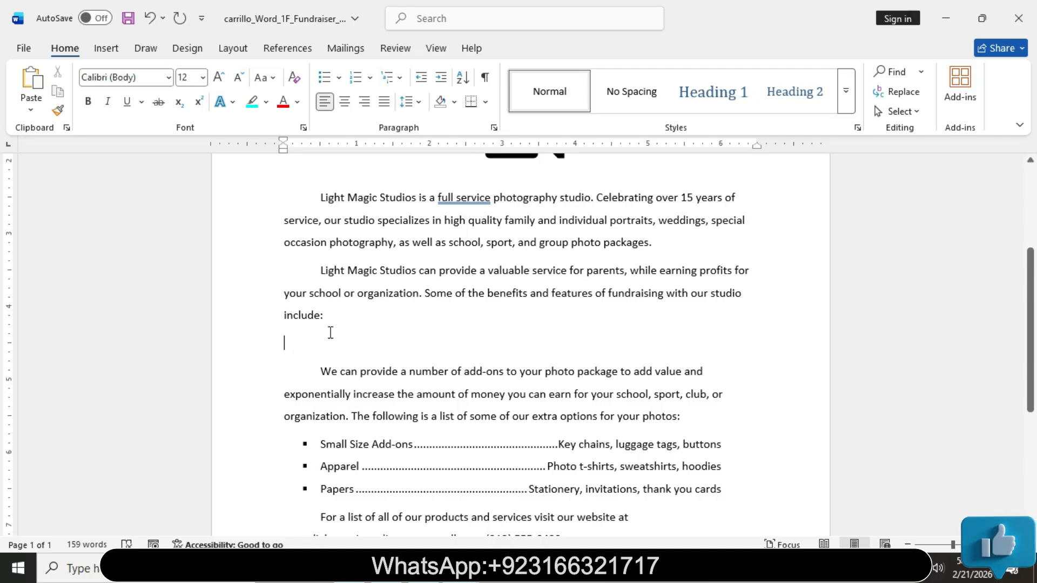
click(65, 49)
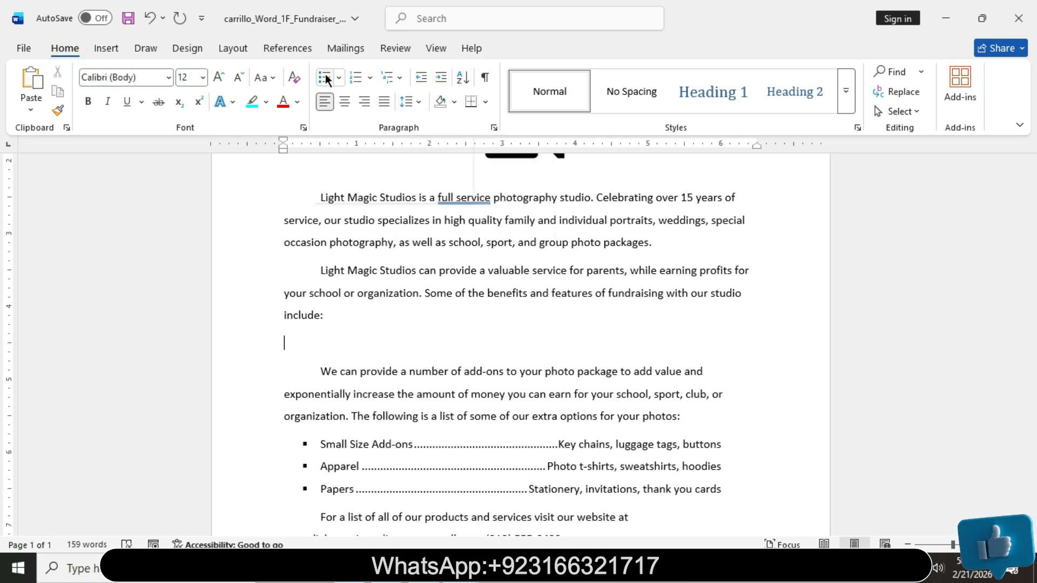
click(349, 79)
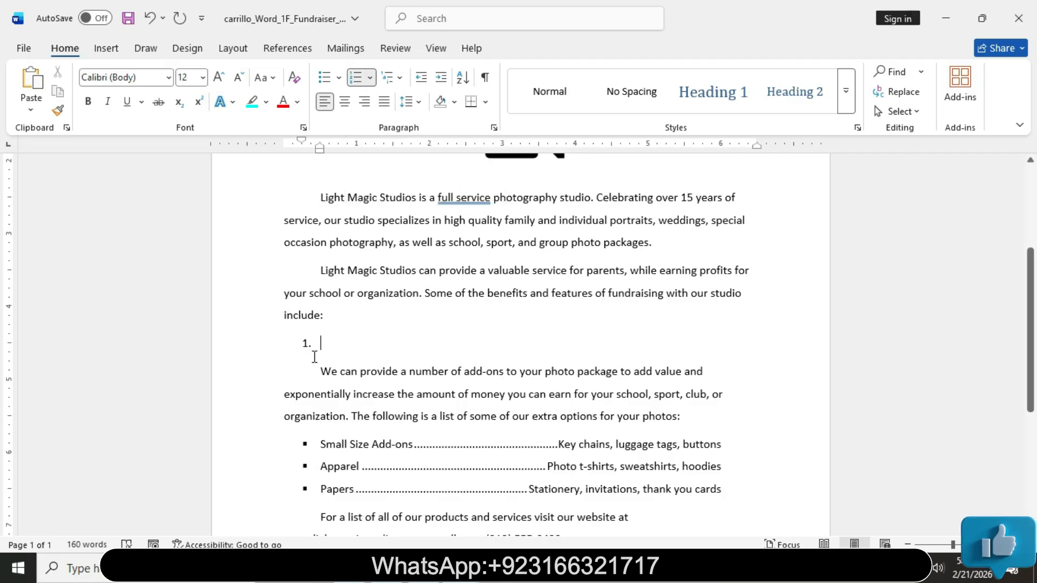
click(332, 344)
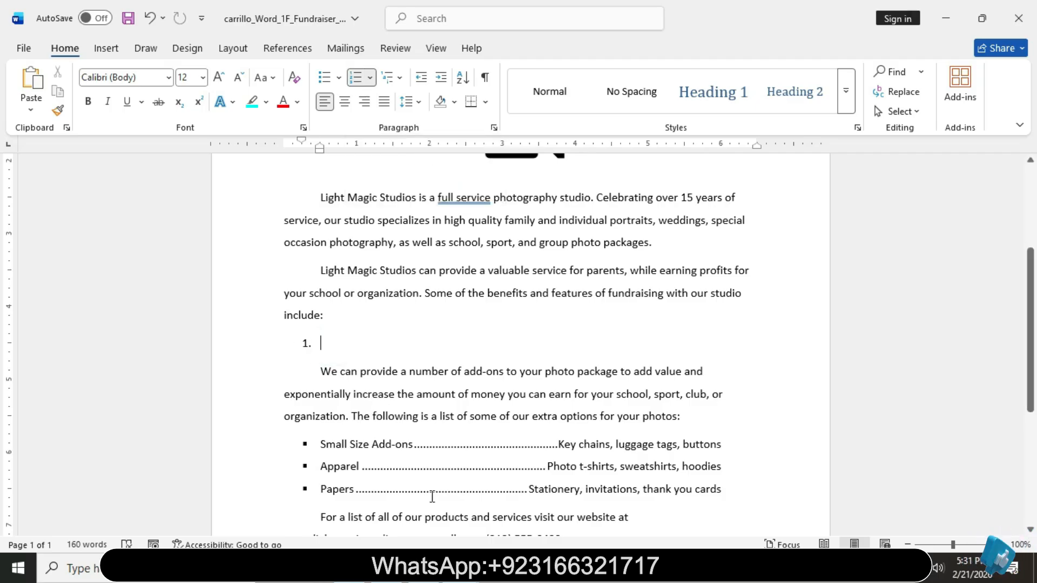
Check the first list item's wording in step 9 and enter "Earn 5% off of every order" as item 1 in the student document
mouse_move(457, 570)
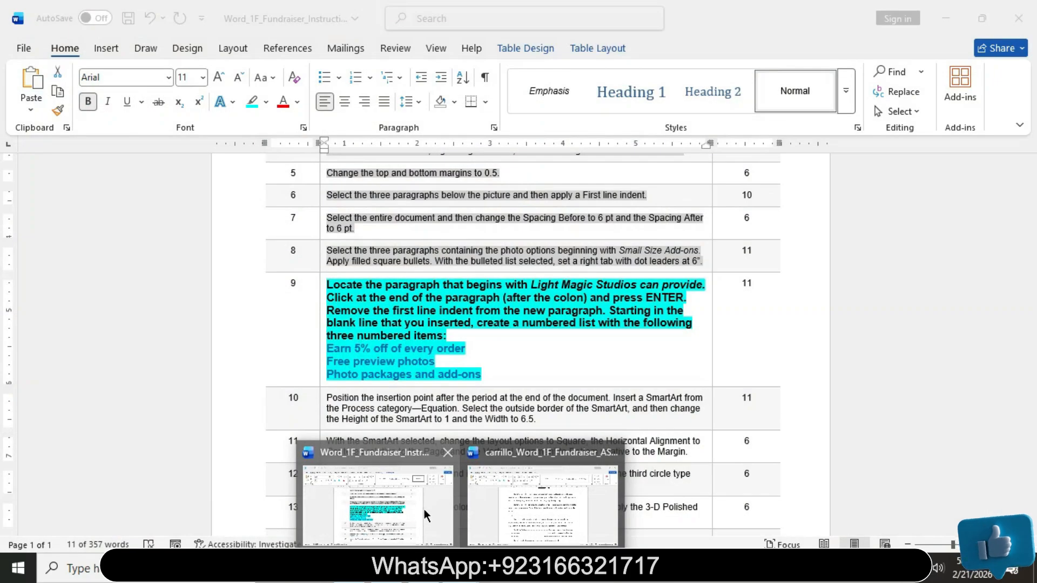
click(423, 510)
drag(326, 347, 457, 353)
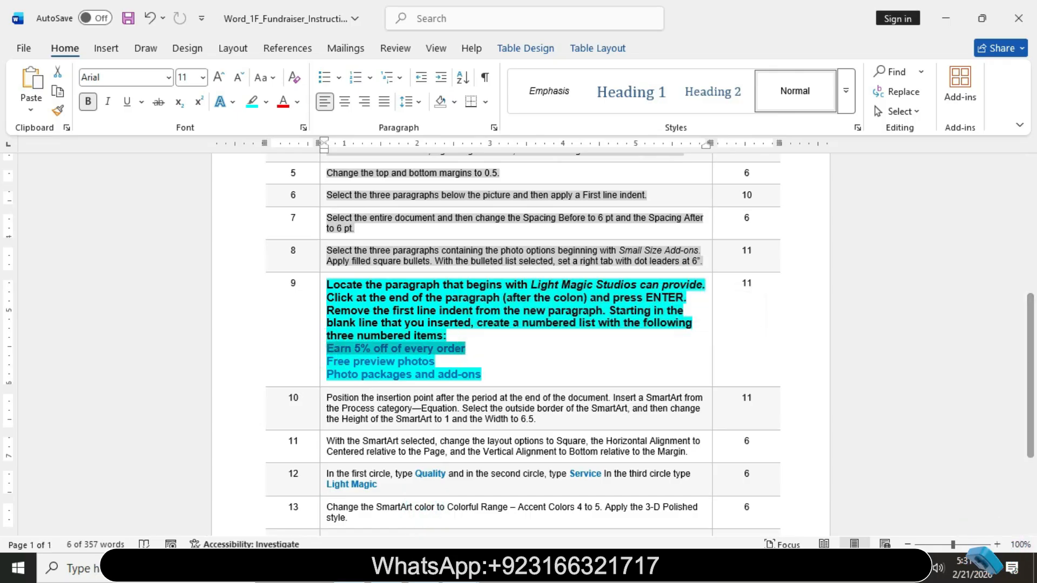
mouse_move(457, 570)
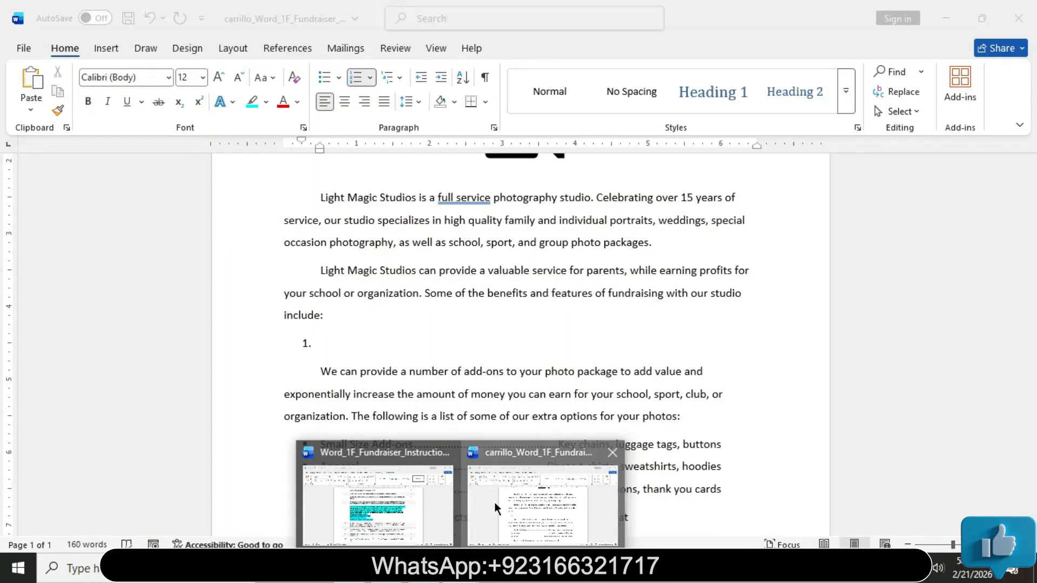
click(493, 501)
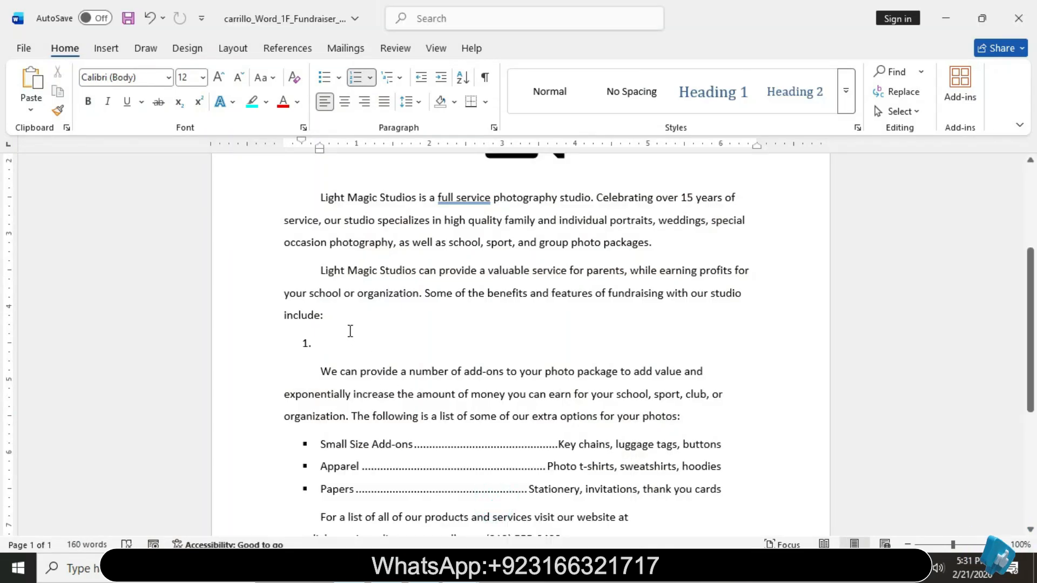
text(E)
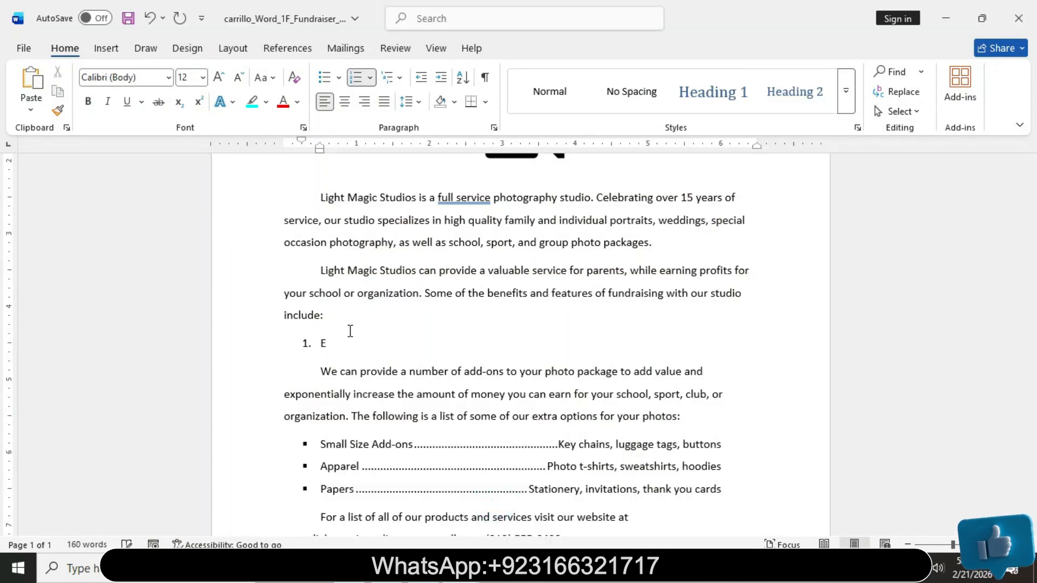
text(arn)
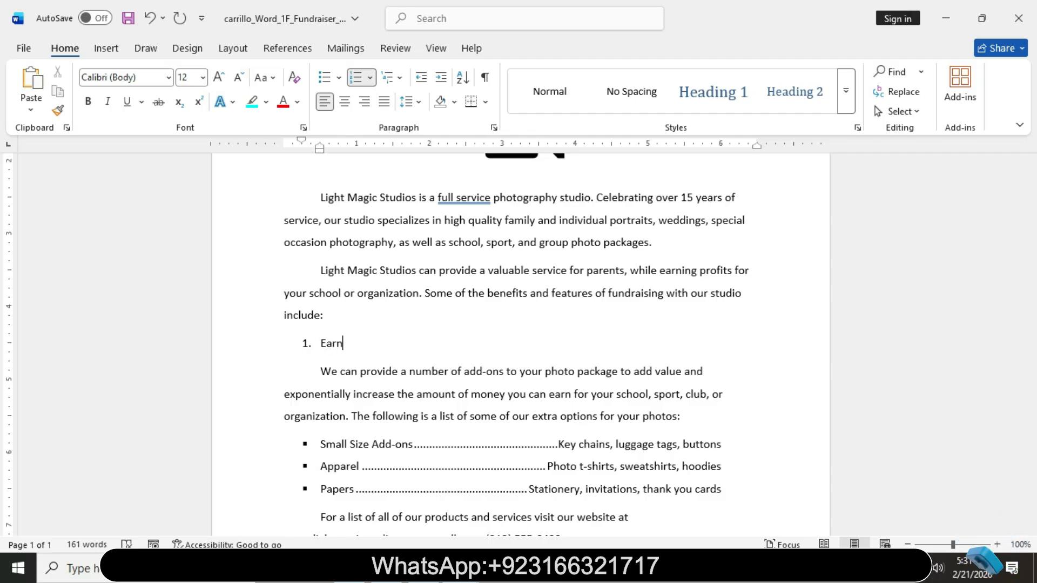
text( 5% )
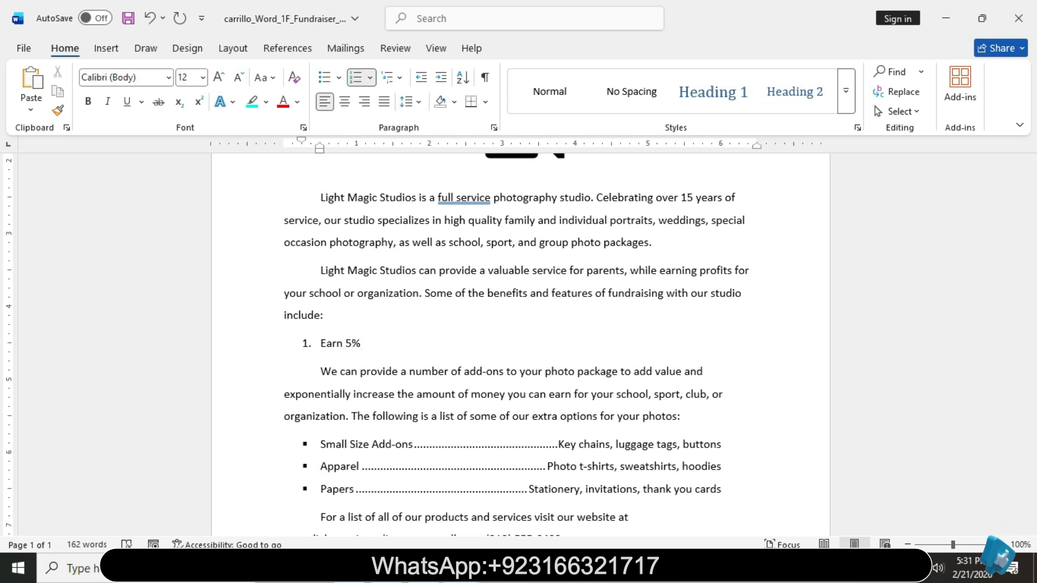
text(off)
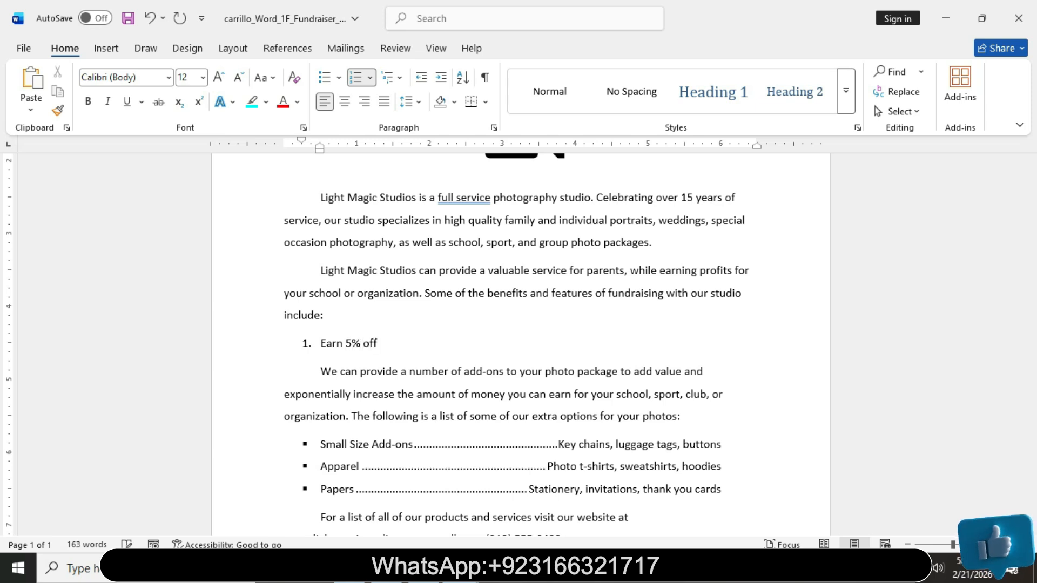
text( of)
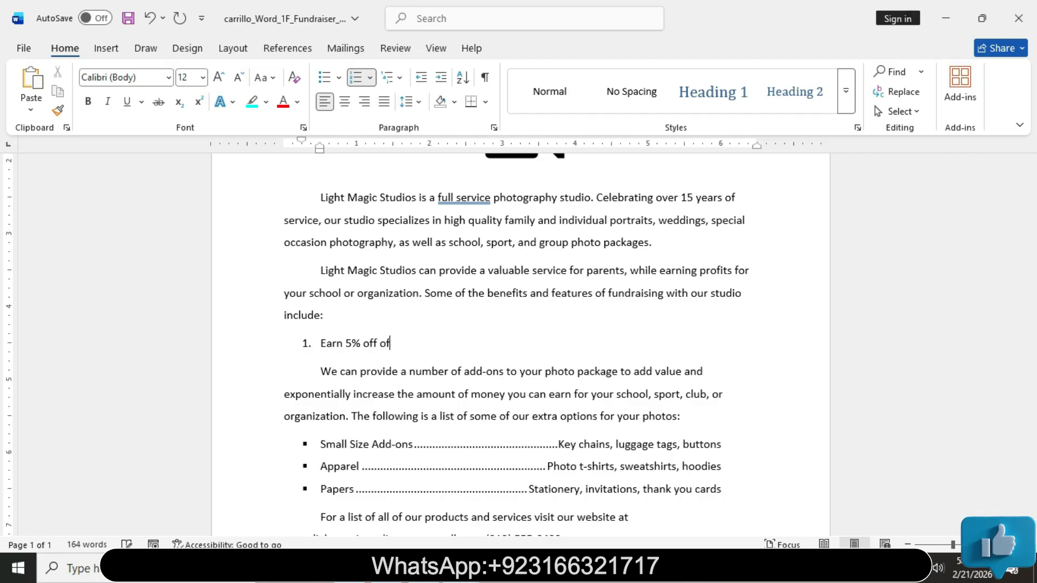
text( ev)
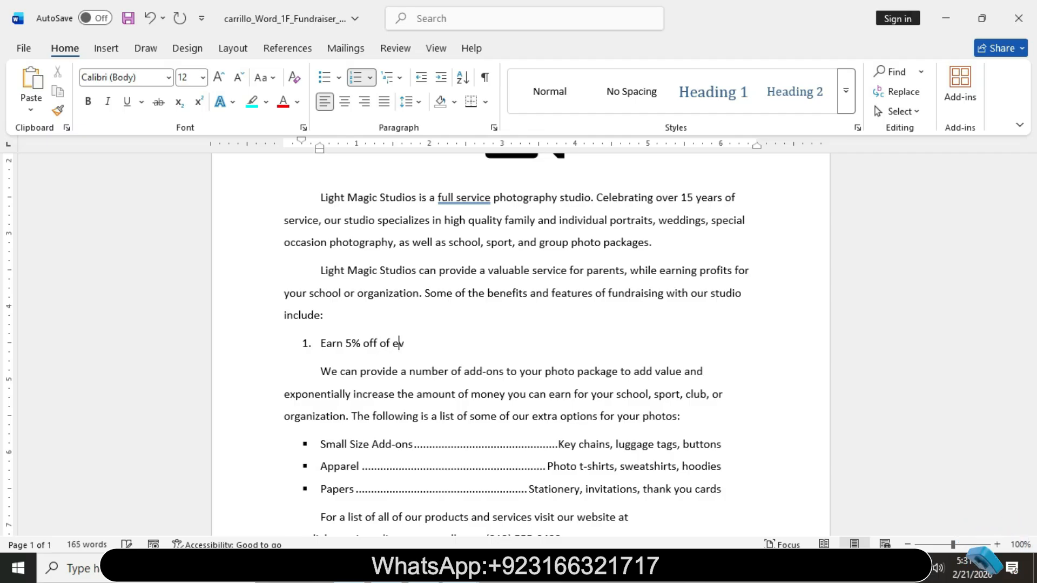
text(ery )
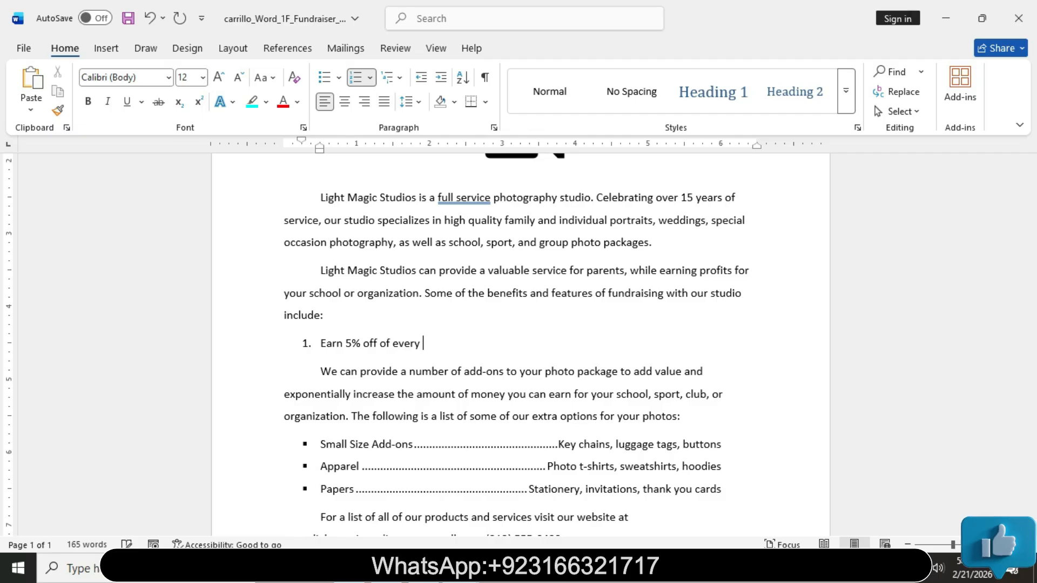
text(order)
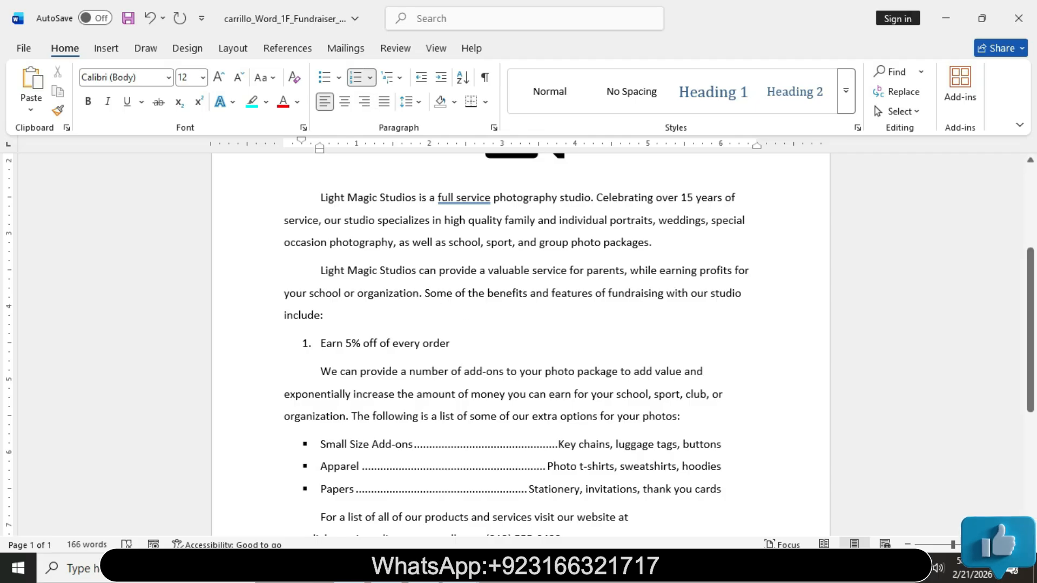
Add "Free preview photos" as the second item of the numbered list
key(Return)
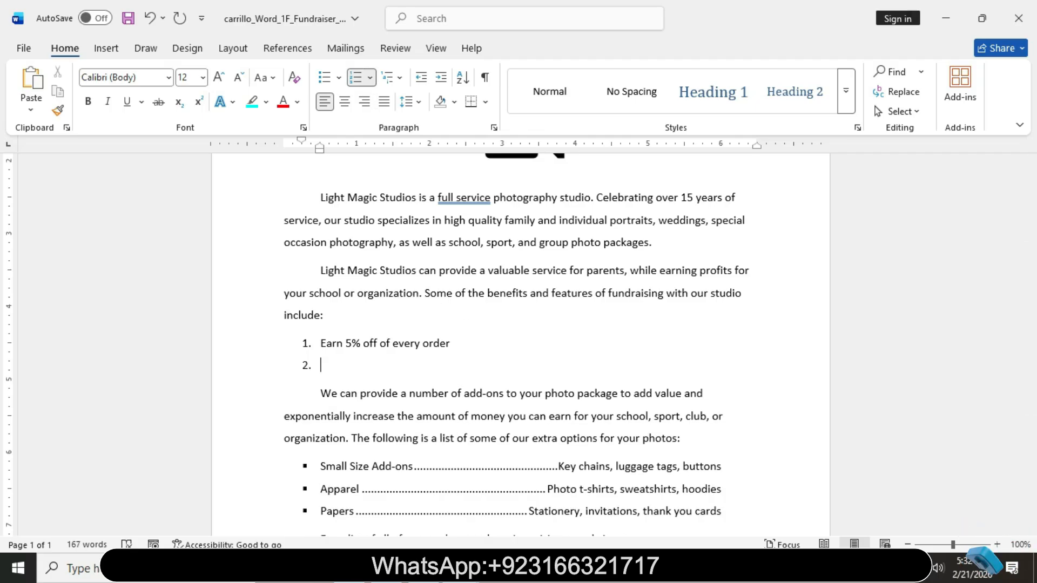
text(Free previe)
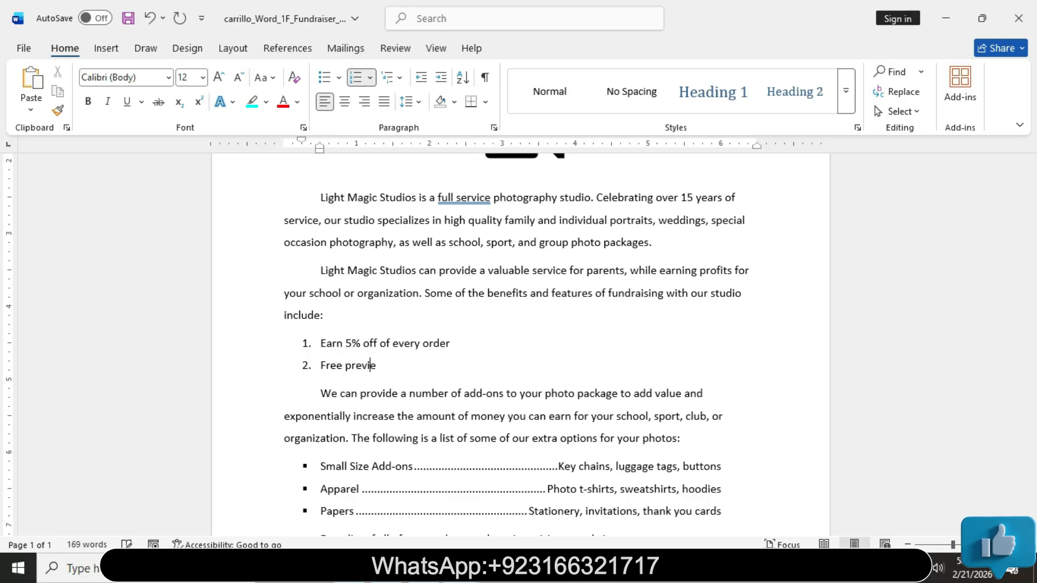
text(w photos)
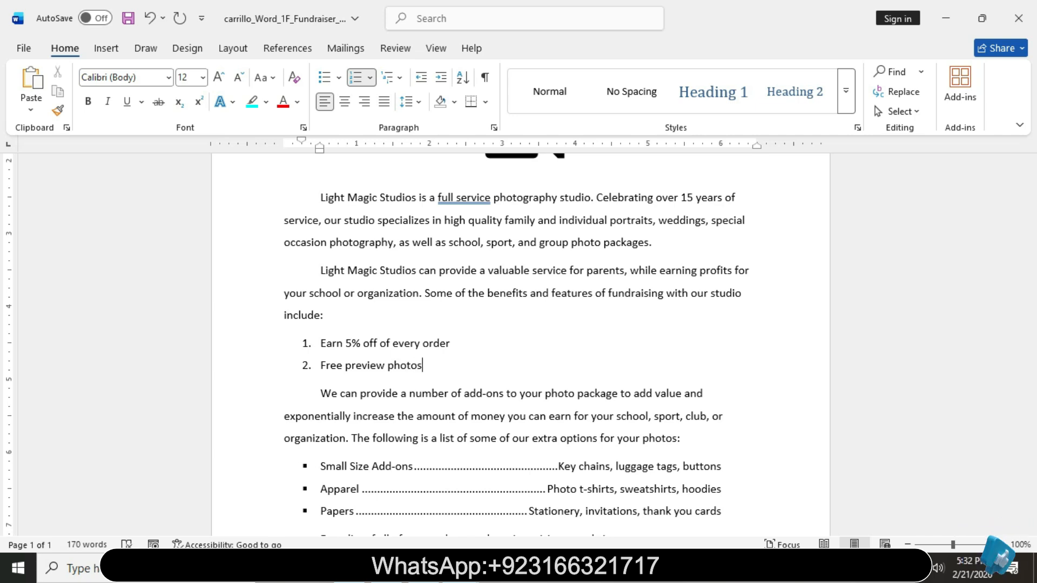
Add a third numbered item reading "Photo packages and add-ons", checking its wording in the step 9 instruction
key(Return)
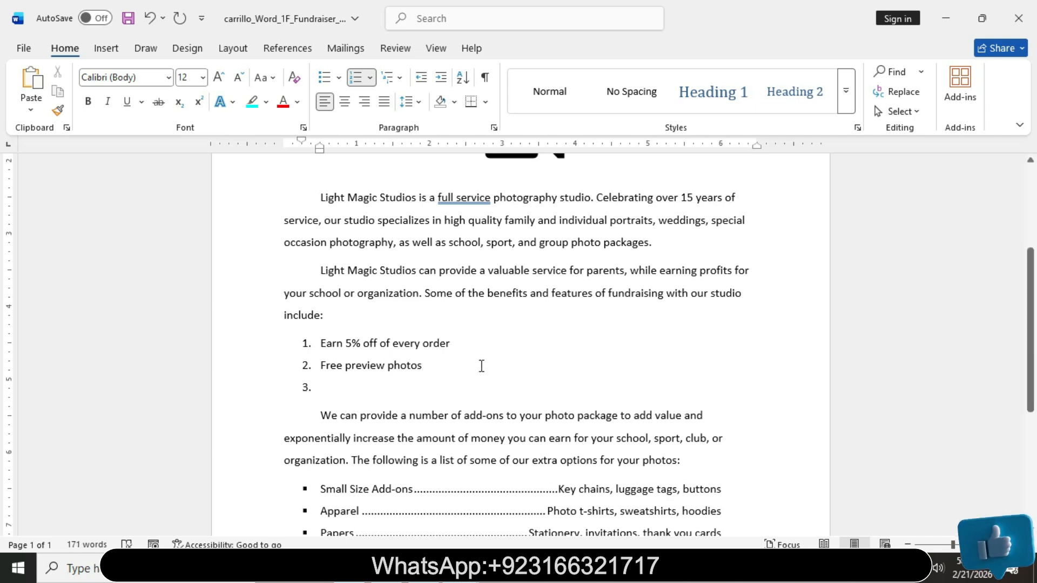
mouse_move(459, 567)
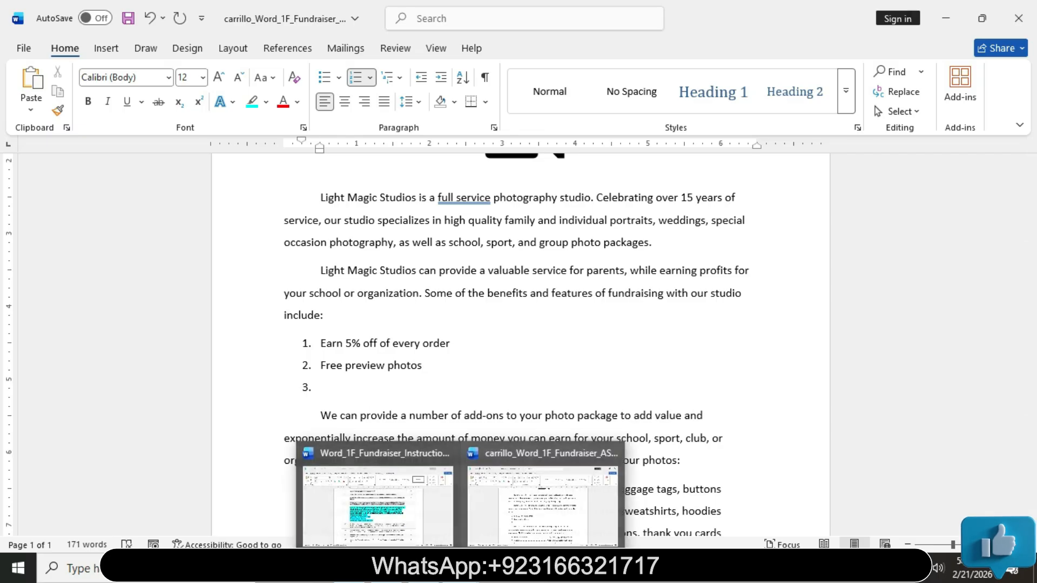
click(423, 509)
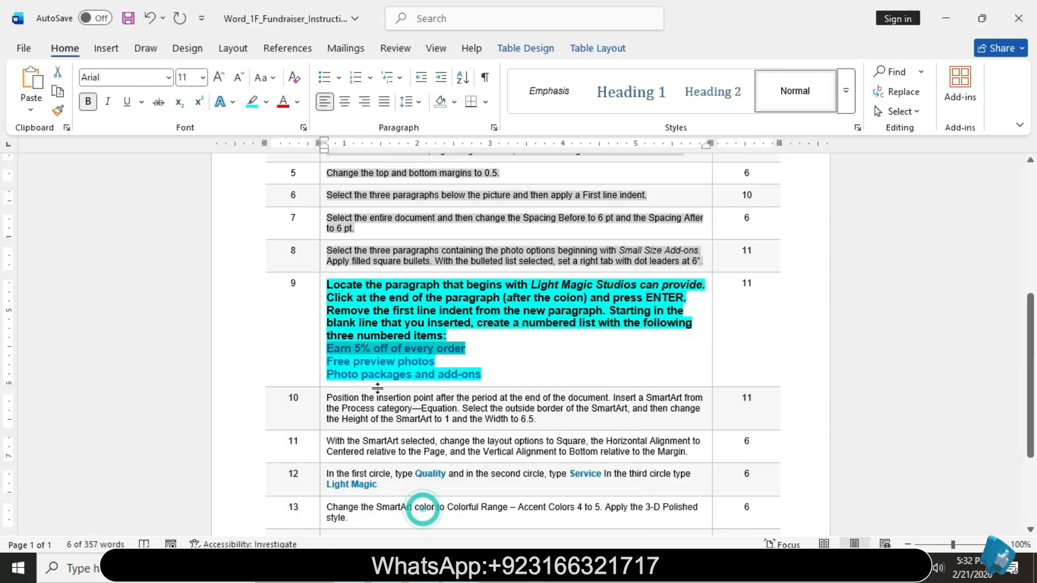
click(324, 374)
click(338, 372)
drag(328, 373, 488, 373)
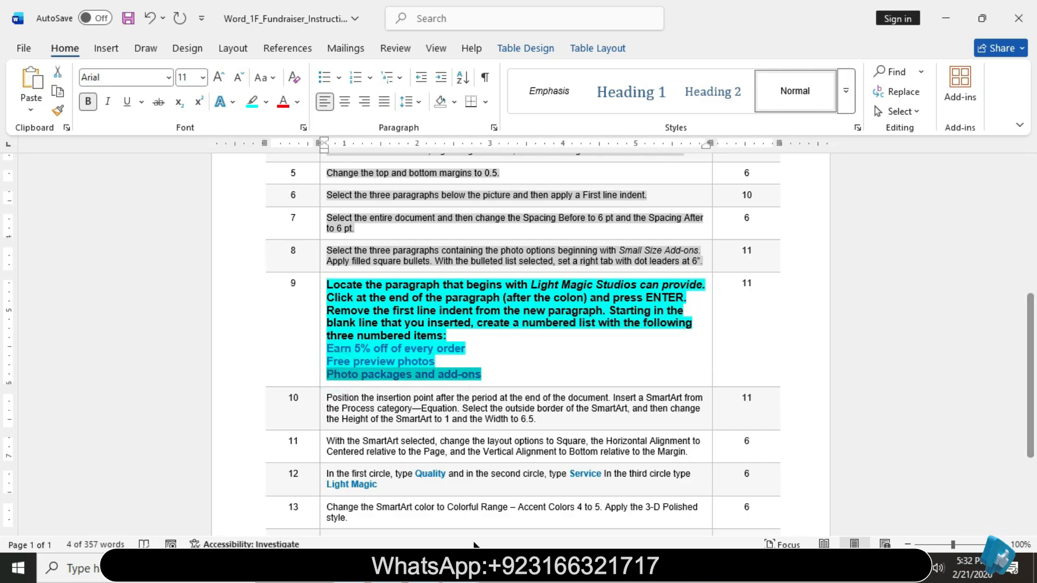
mouse_move(451, 568)
click(537, 513)
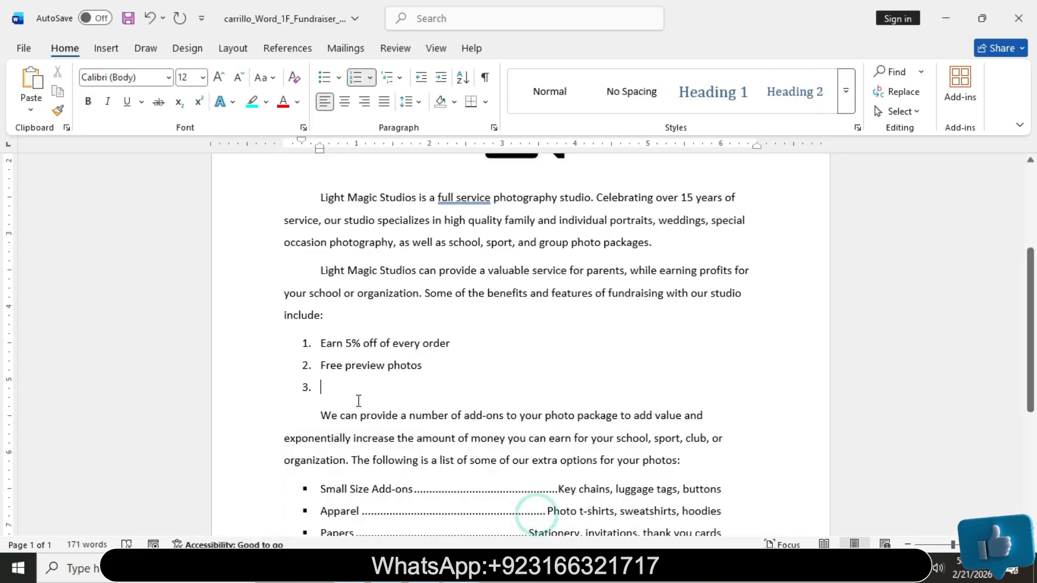
text(Photo pa)
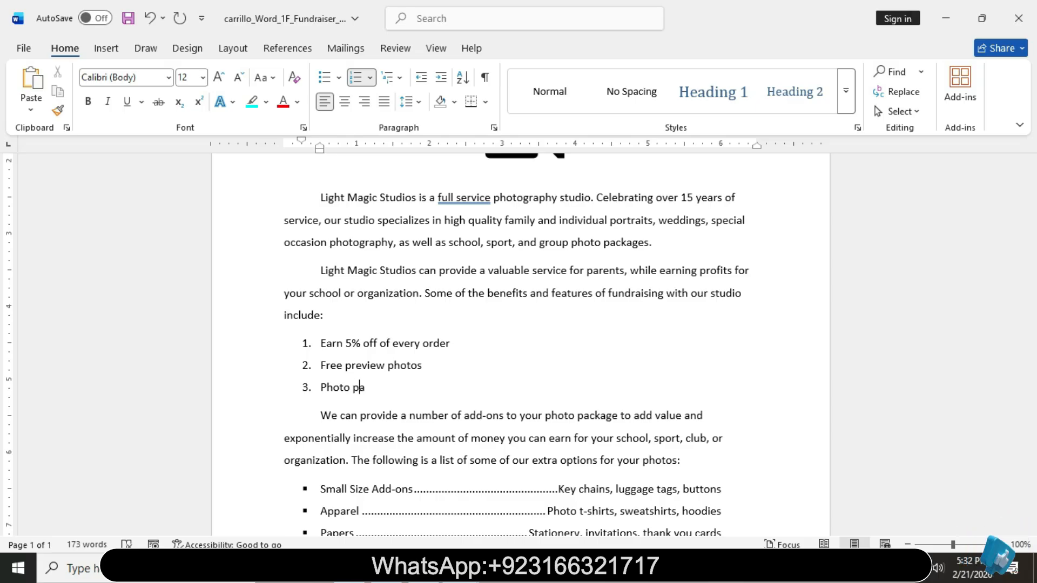
text(ck)
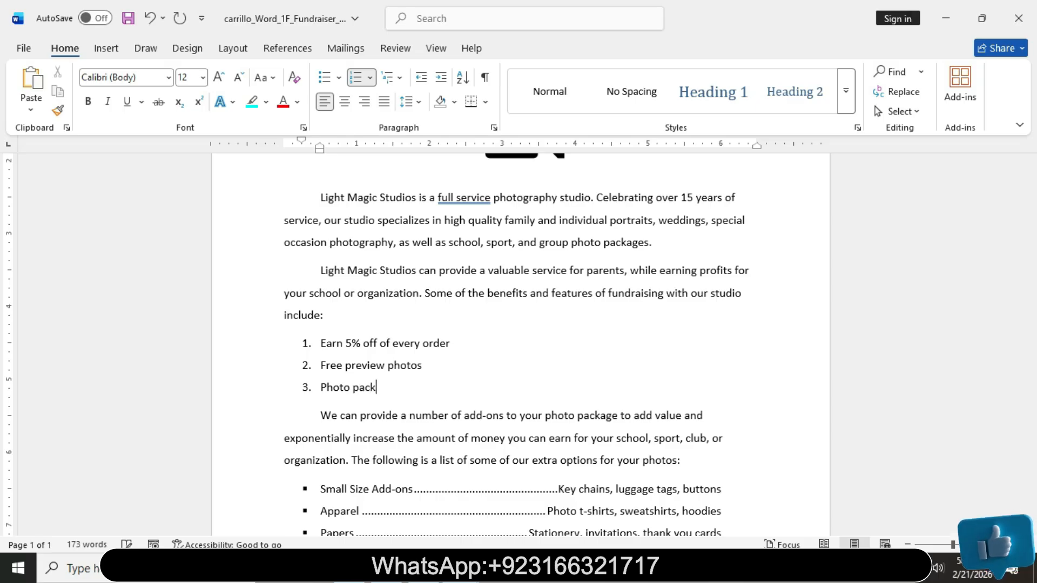
text(a)
text(g)
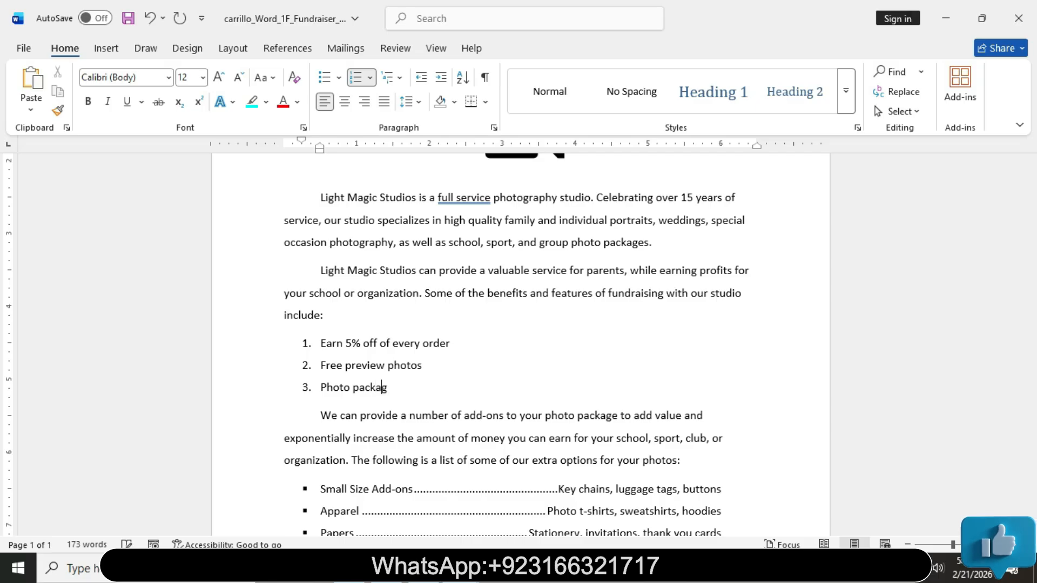
text(es and add)
text(-ons)
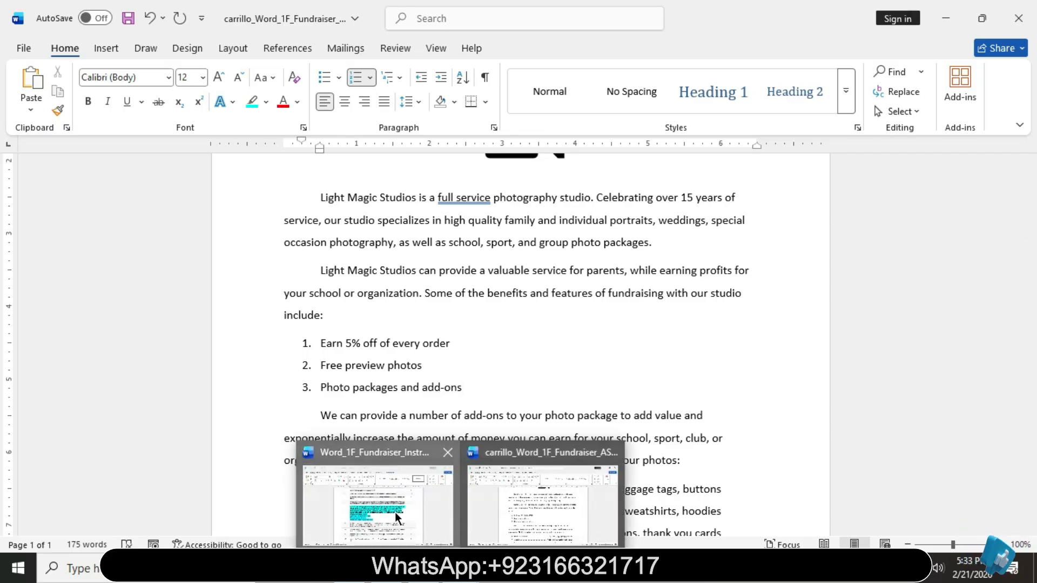
Mark step 9 as done in the instructions document by setting its text to 9 pt, light gray highlight and no bold
click(394, 512)
click(320, 295)
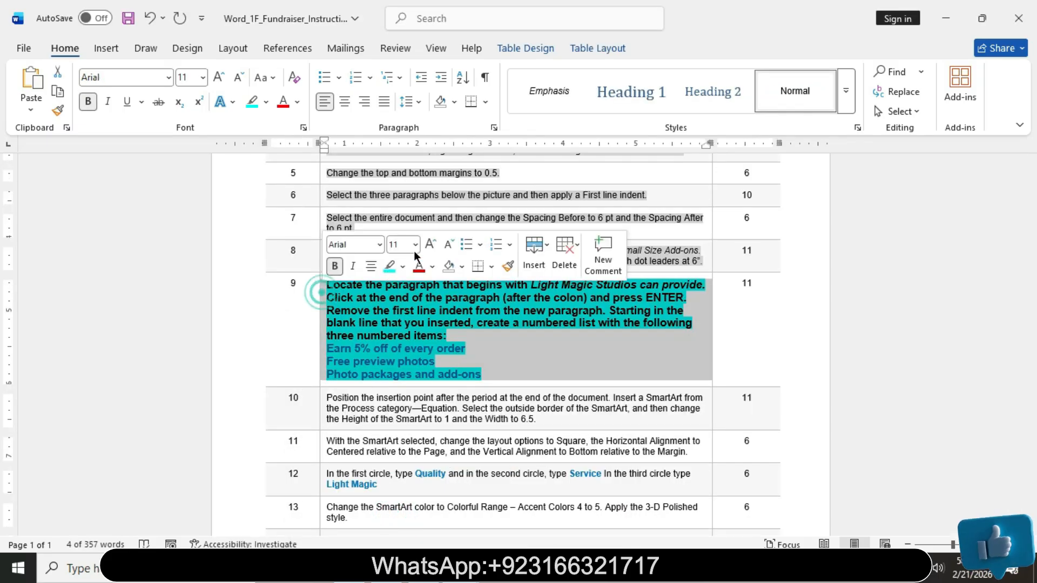
click(415, 245)
click(398, 278)
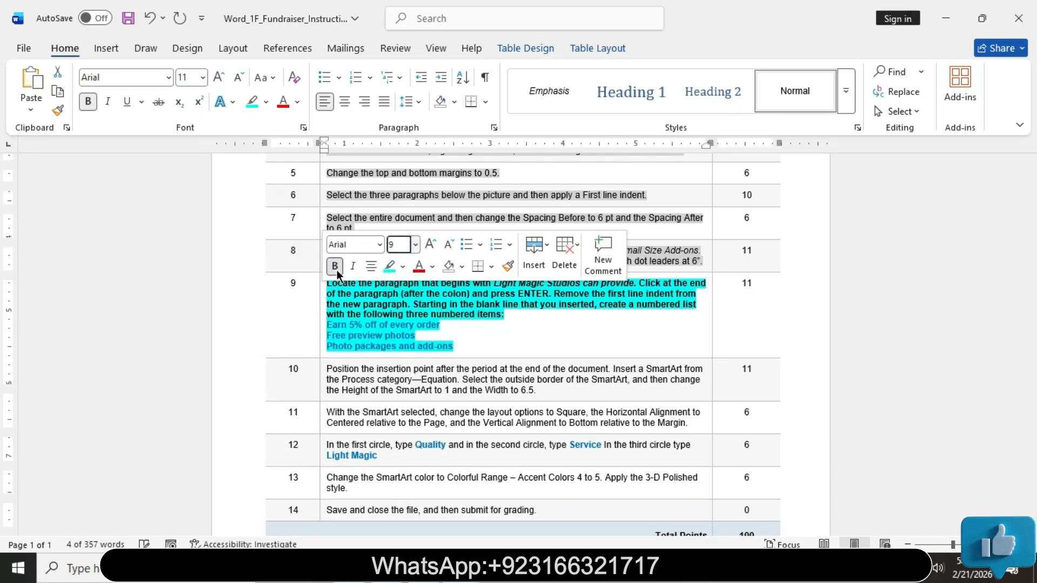
click(335, 268)
click(402, 266)
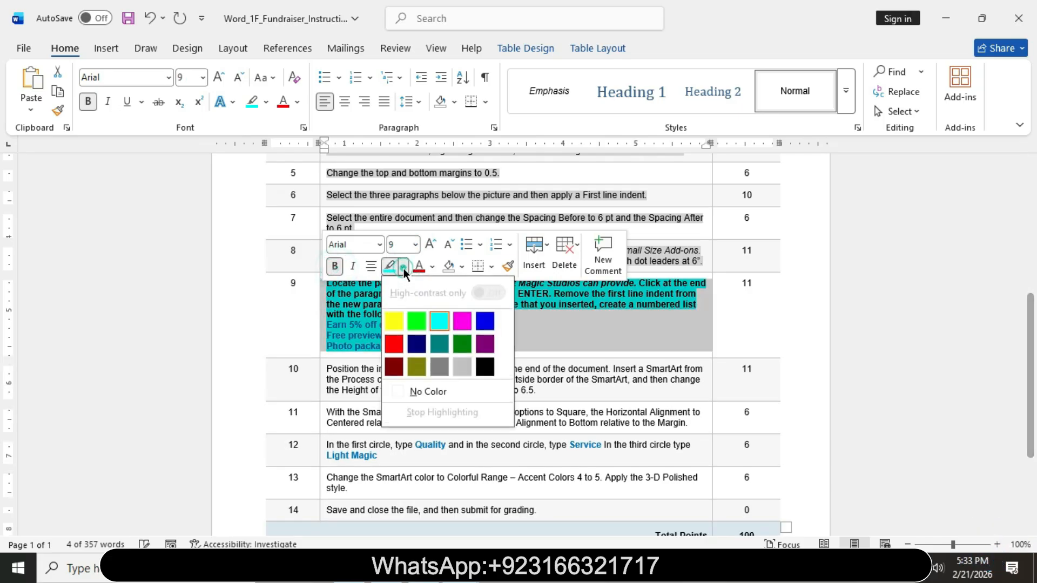
click(458, 366)
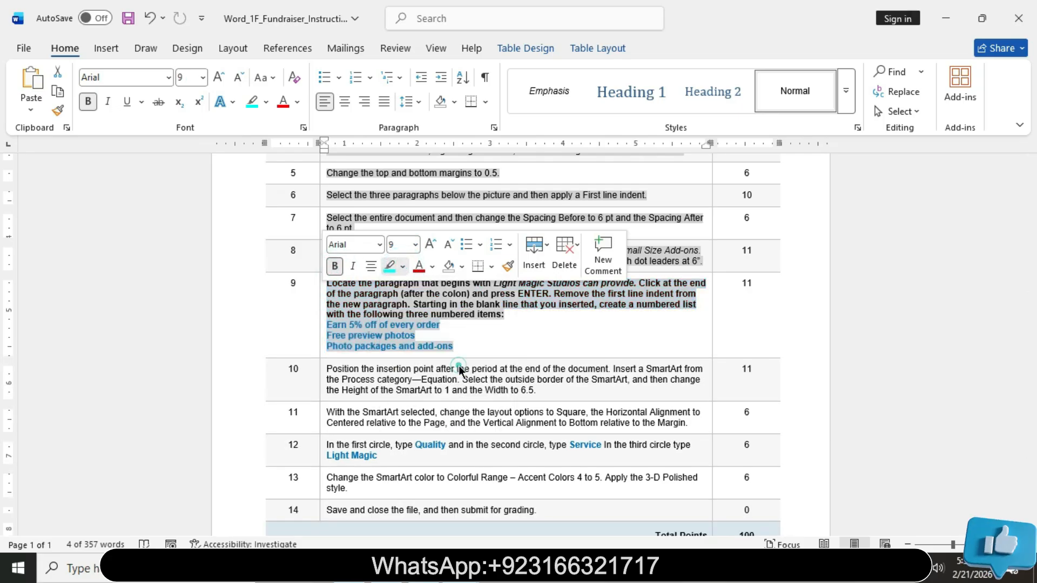
click(322, 291)
click(337, 262)
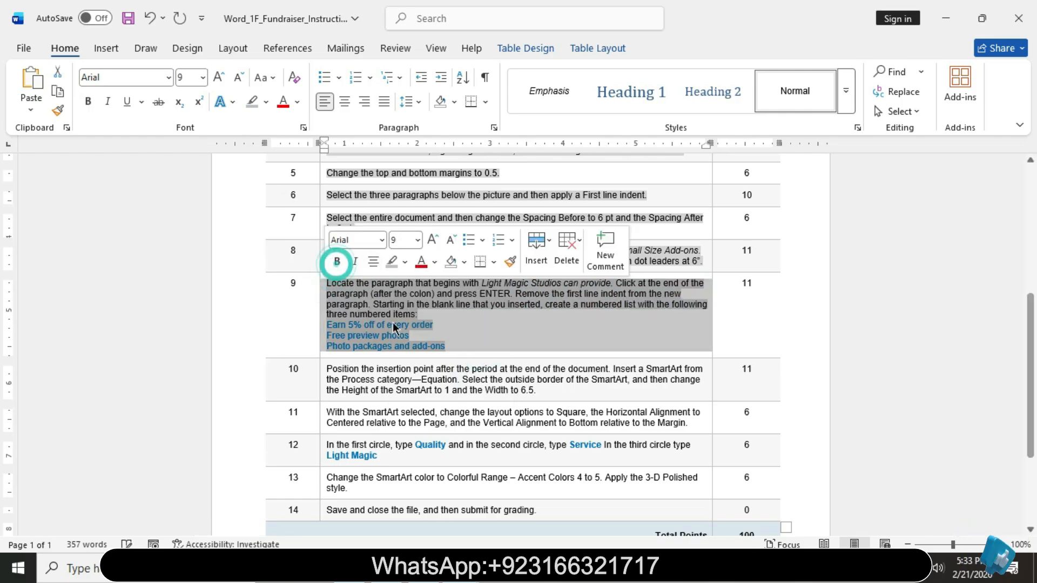
click(472, 350)
Review the student document from the title to the footer, including the new numbered list
mouse_move(1034, 361)
mouse_down()
mouse_move(1032, 418)
mouse_move(1036, 189)
mouse_move(1028, 421)
mouse_move(1032, 223)
mouse_up()
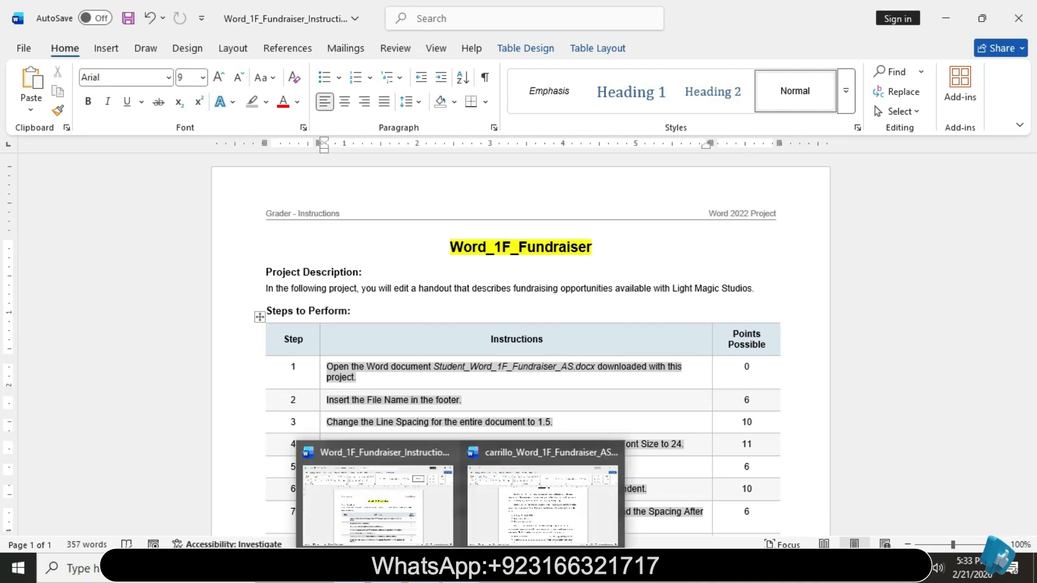
click(538, 510)
click(703, 347)
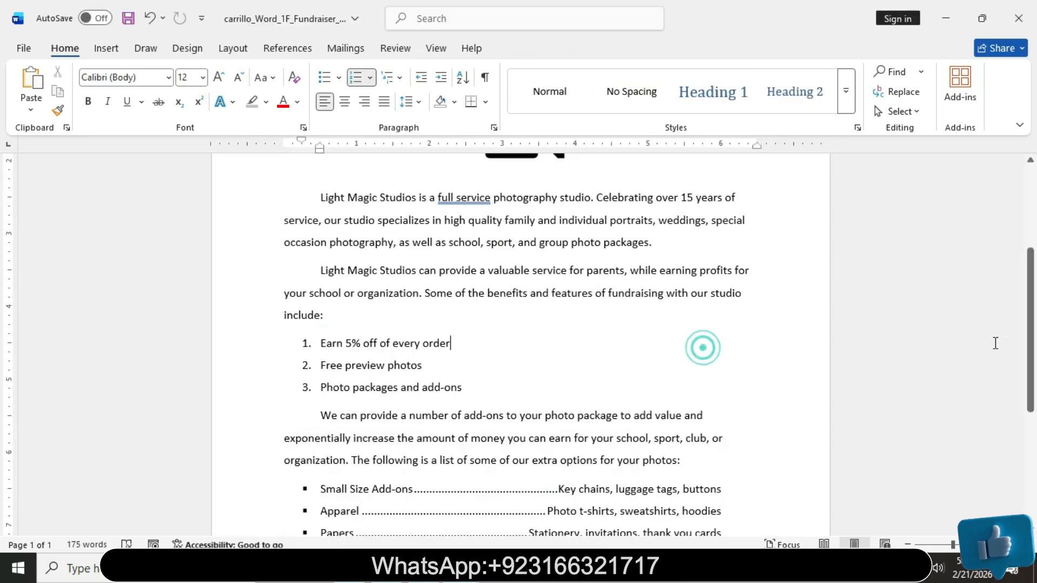
drag(1031, 343, 1032, 207)
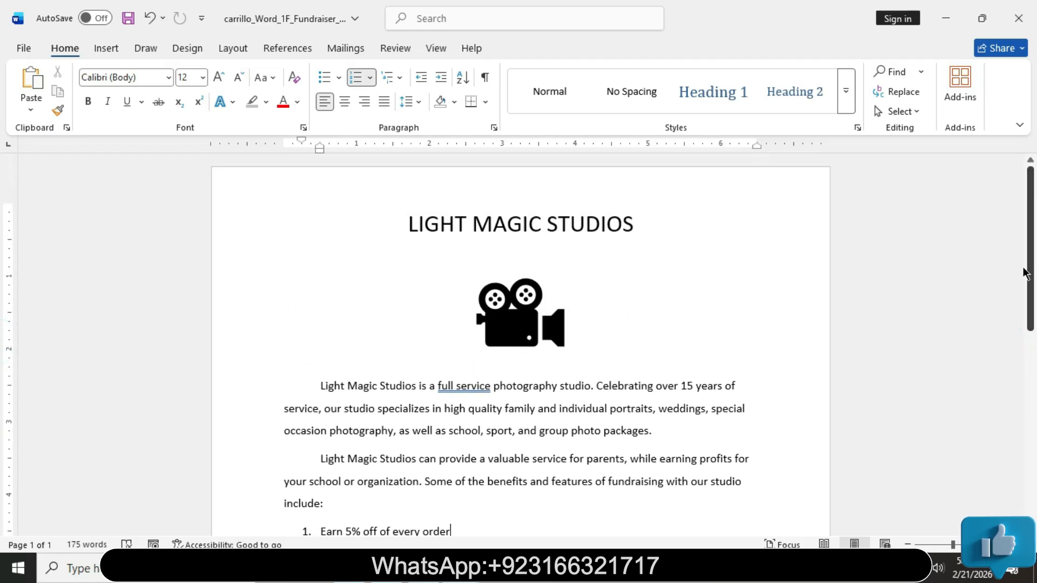
drag(1031, 246, 1032, 345)
scroll(3, 378, down, 4)
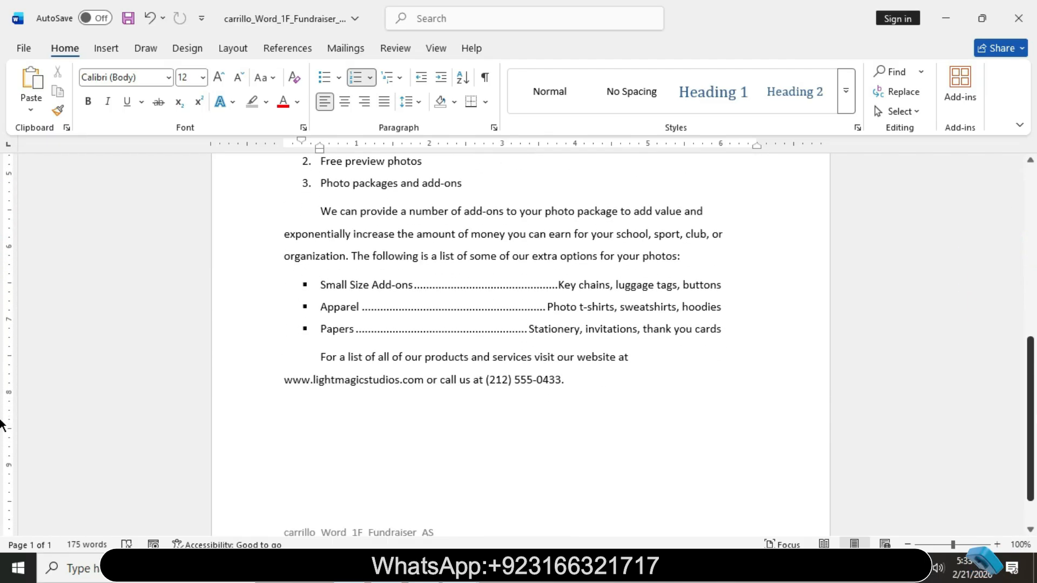
scroll(1, 365, up, 3)
scroll(2, 365, up, 4)
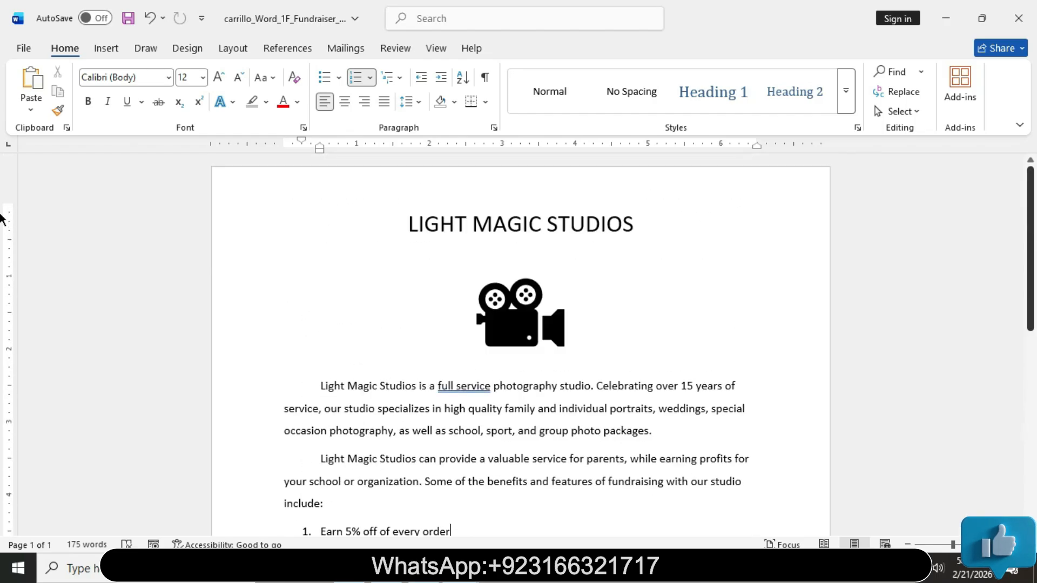